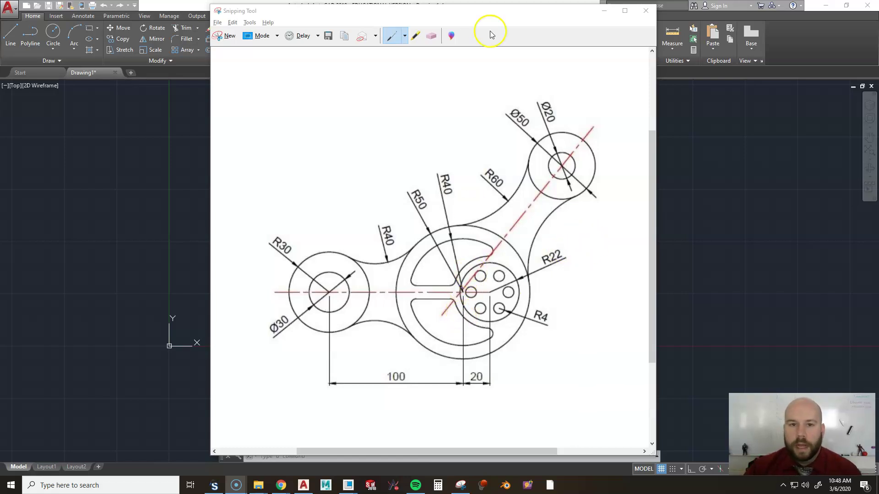
# - Examine the dimensioned reference drawing in Snipping Tool and clear its window off the AutoCAD drawing area
pyautogui.click(604, 10)
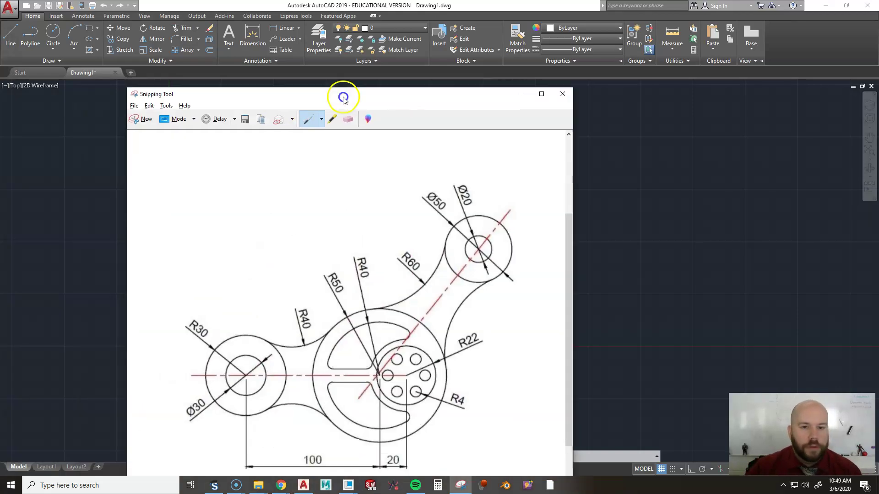
pyautogui.moveTo(343, 92); pyautogui.dragTo(402, 34)
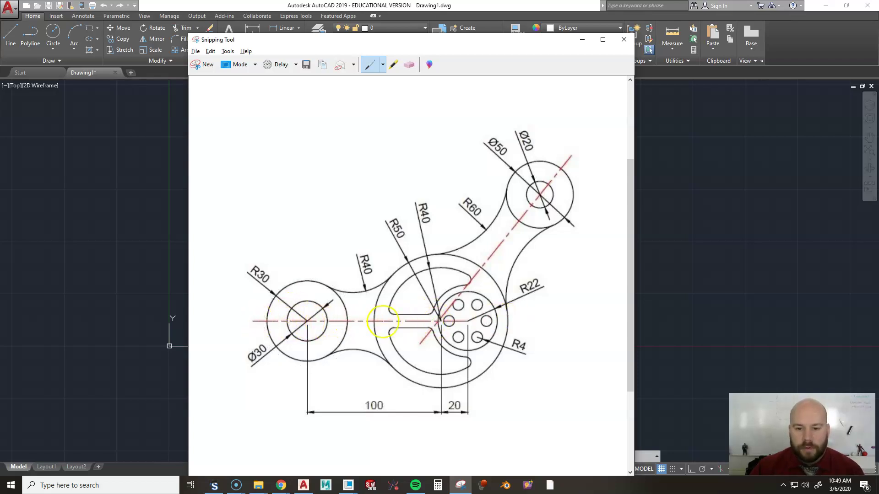
pyautogui.moveTo(455, 39); pyautogui.dragTo(0, 34)
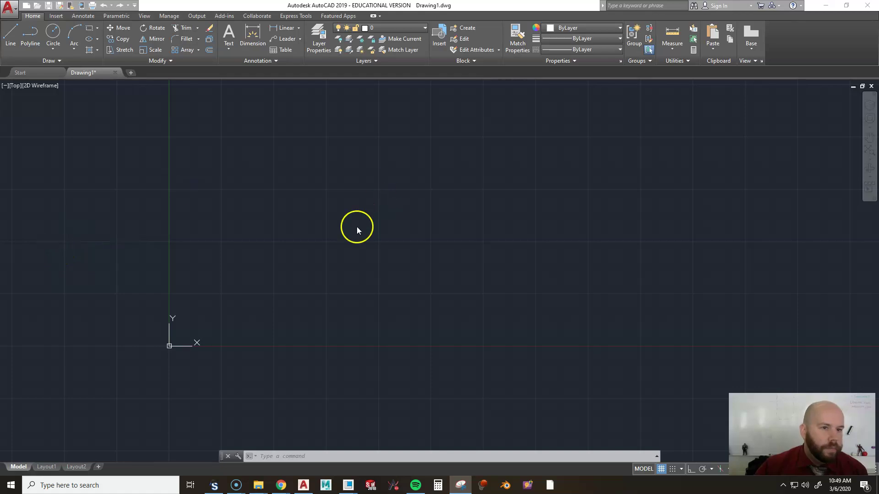
pyautogui.click(7, 9)
pyautogui.click(34, 64)
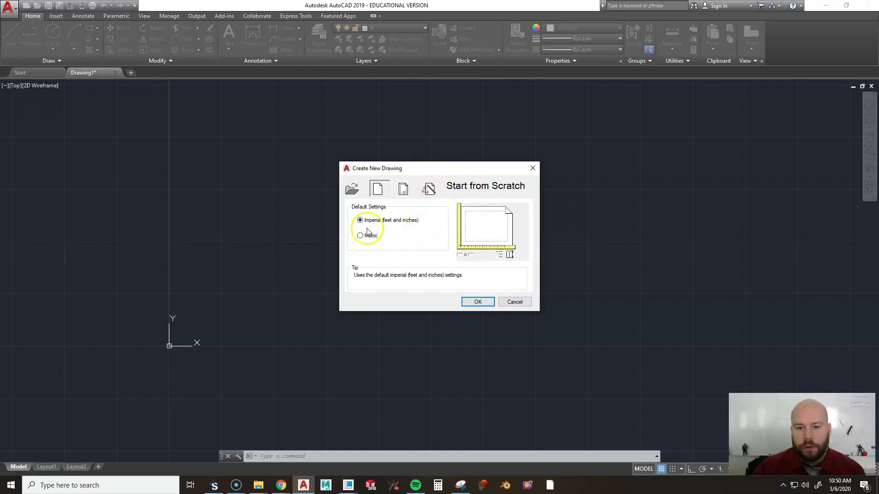
pyautogui.hotkey('alt', 'Tab')
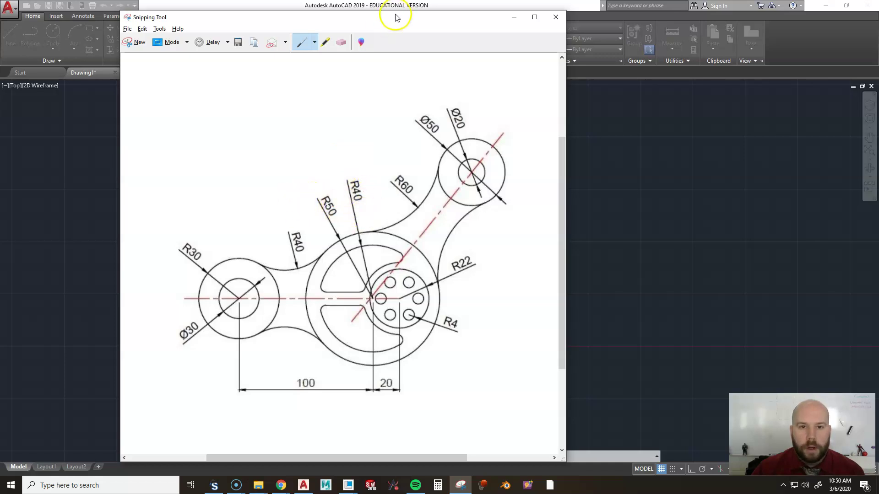
pyautogui.moveTo(372, 22); pyautogui.dragTo(0, 30)
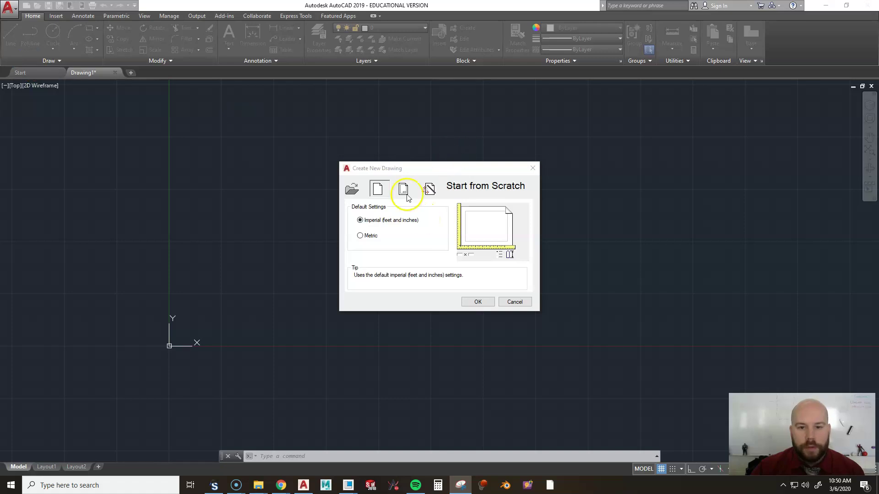
pyautogui.click(514, 302)
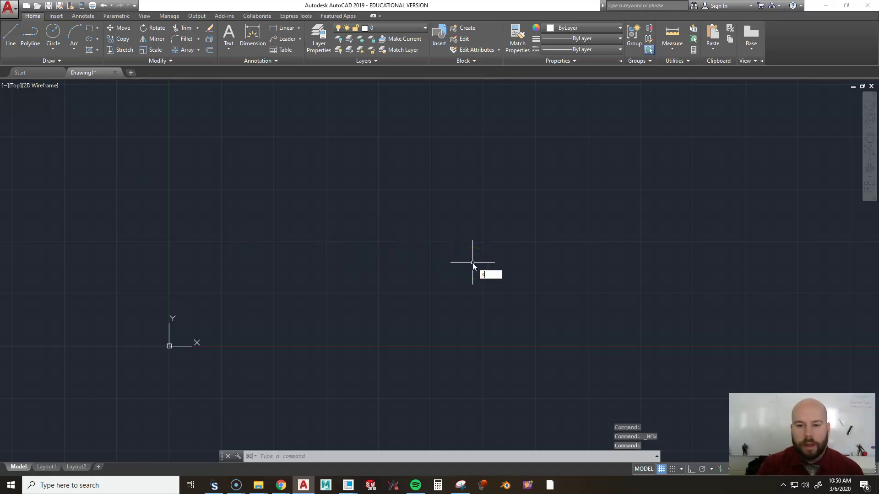
# - Set the STARTUP system variable to 0 and check which dialog a new drawing opens, without creating one
pyautogui.write('tartup')
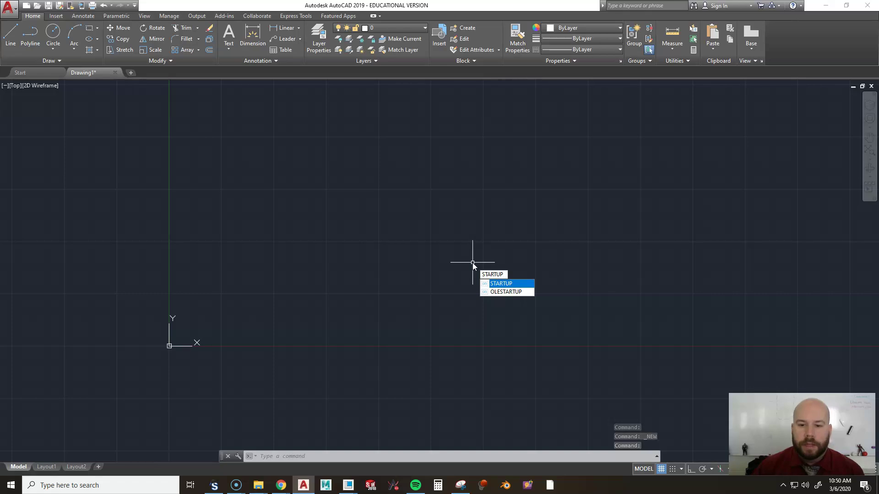
pyautogui.press('Return')
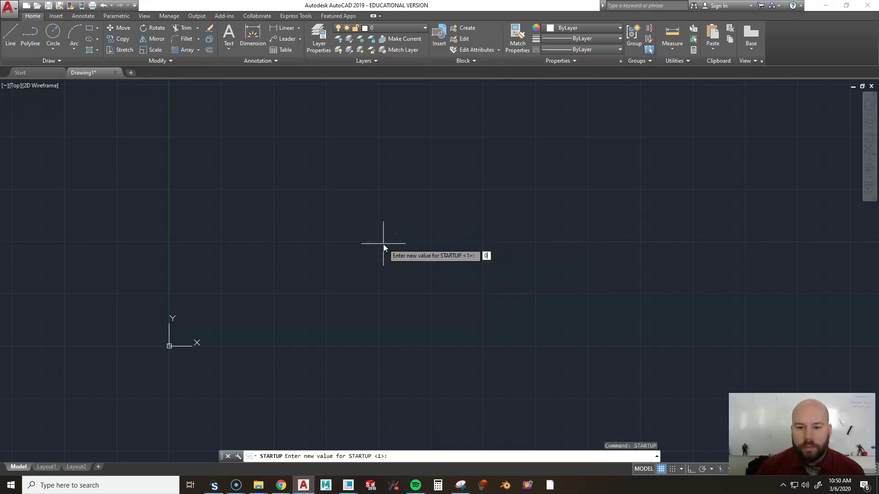
pyautogui.press('Return')
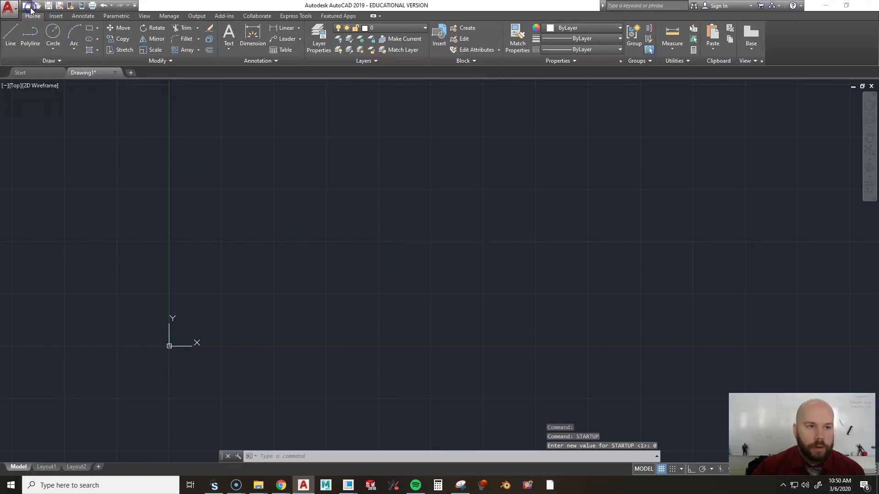
pyautogui.hotkey('ctrl', 'n')
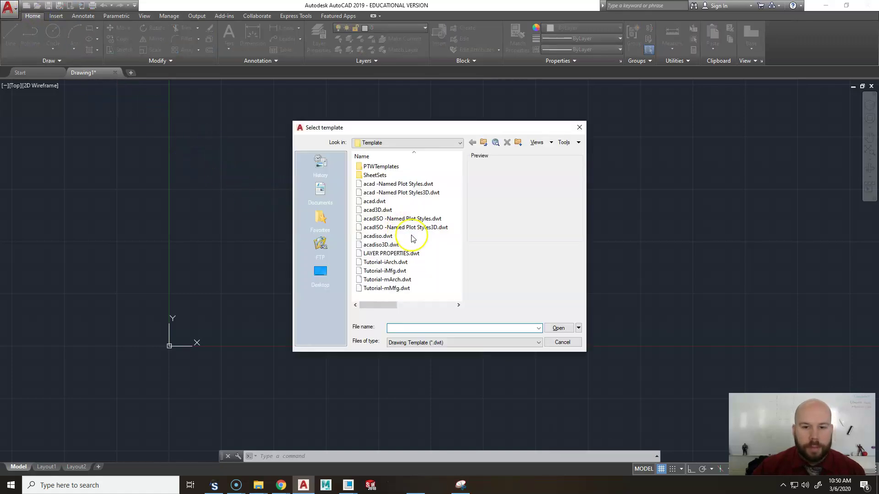
pyautogui.click(563, 342)
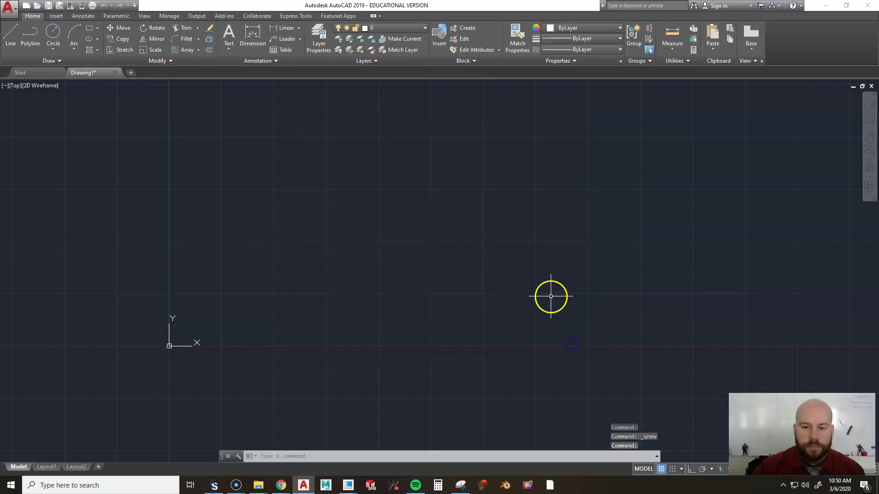
# - Set the STARTUP system variable to 1
pyautogui.write('startup')
pyautogui.press('Return')
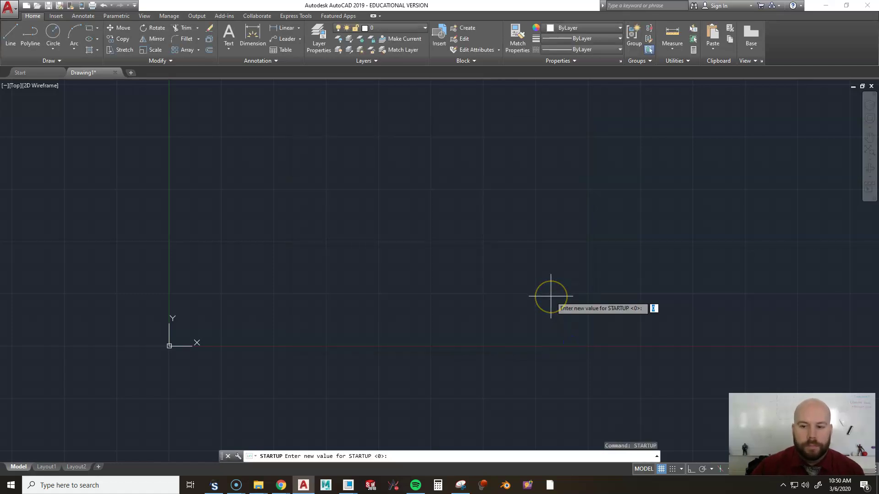
pyautogui.write('1')
pyautogui.press('Return')
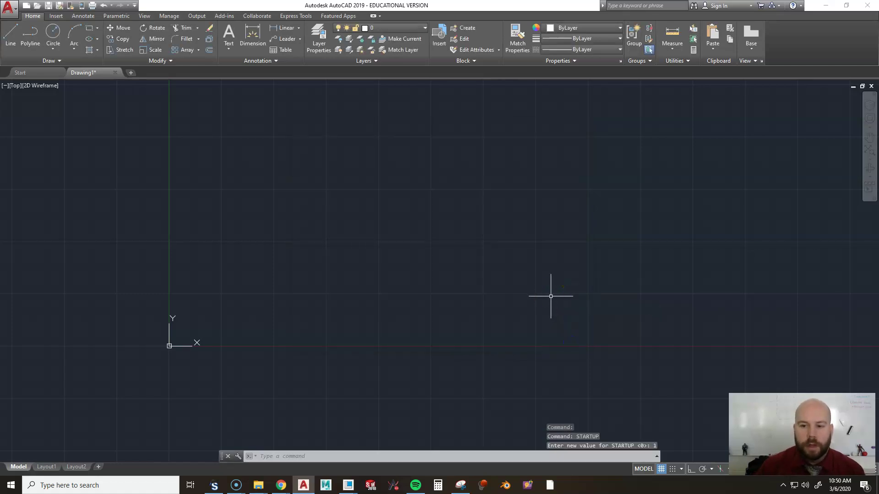
# - Create a new drawing from scratch with Metric default settings and turn its grid on
pyautogui.click(25, 6)
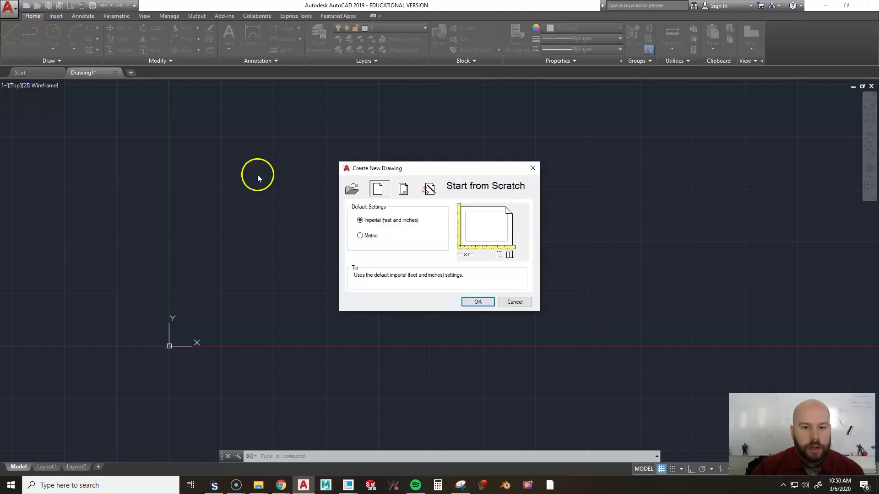
pyautogui.click(366, 236)
pyautogui.click(478, 302)
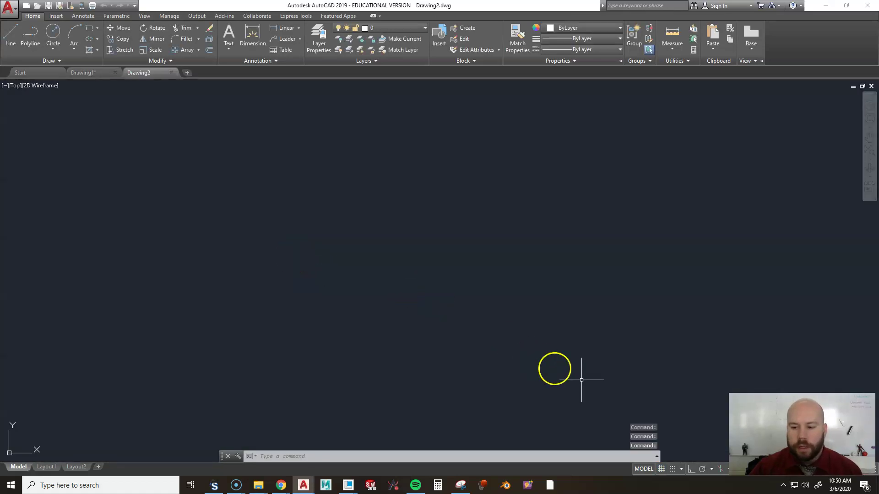
pyautogui.click(661, 469)
# - Draw a circle centred at 0,0 with a radius of 30
pyautogui.scroll(-2, 380, 261)
pyautogui.moveTo(313, 320); pyautogui.dragTo(390, 275, button='middle')
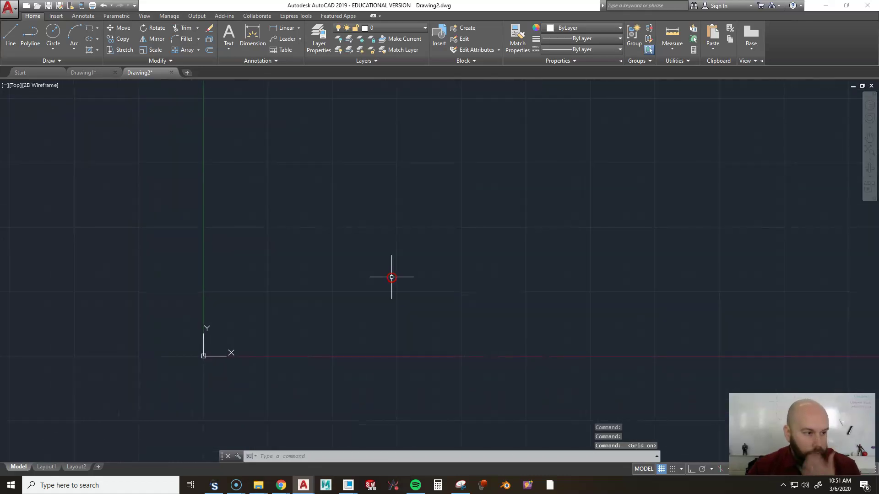
pyautogui.moveTo(302, 280); pyautogui.dragTo(387, 266, button='middle')
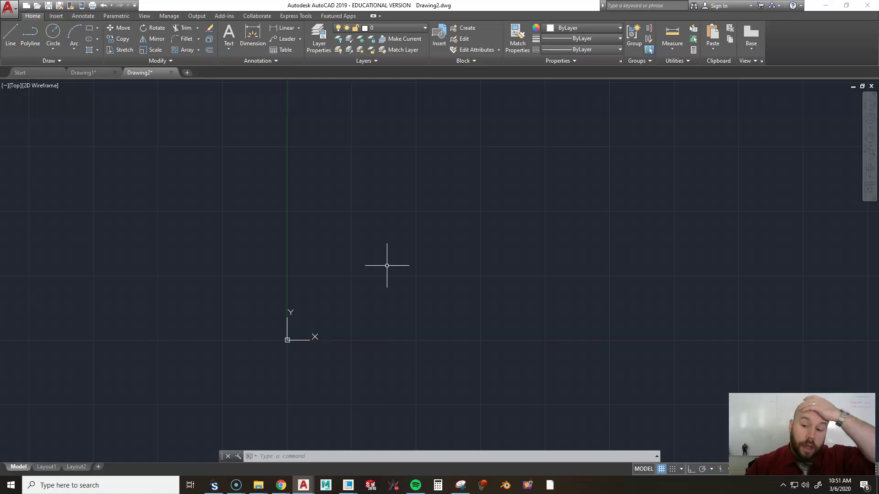
pyautogui.moveTo(353, 281)
pyautogui.mouseDown(button='middle')
pyautogui.moveTo(475, 225)
pyautogui.moveTo(491, 229)
pyautogui.mouseUp(button='middle')
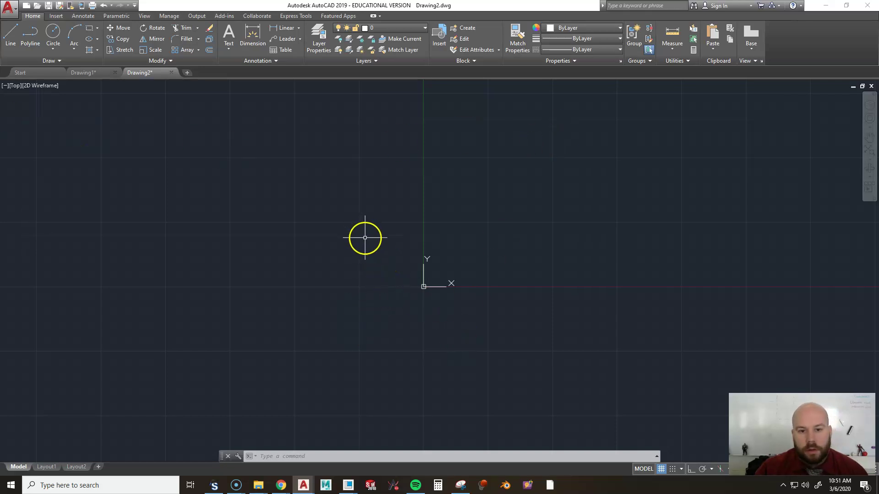
pyautogui.write('c')
pyautogui.press('Return')
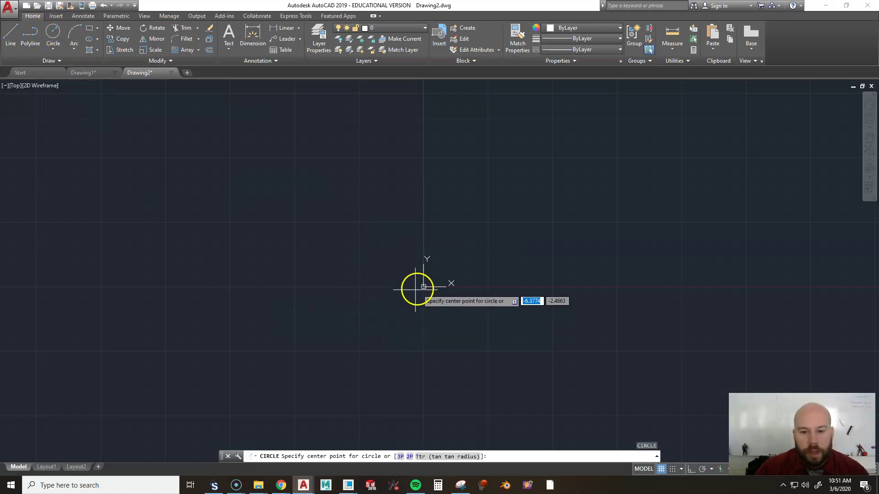
pyautogui.write('0,0')
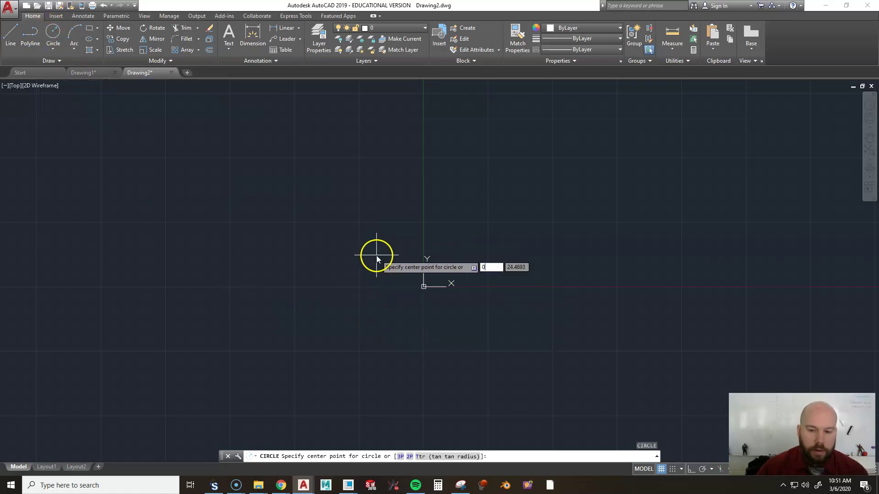
pyautogui.press('Return')
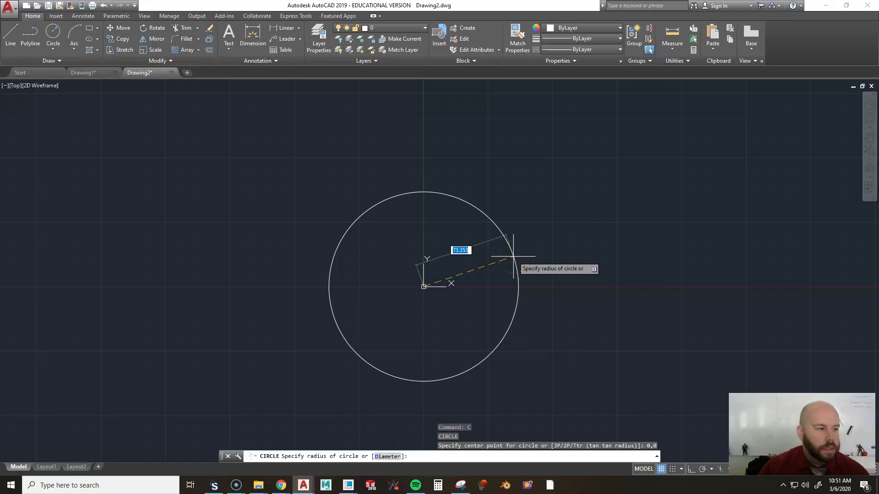
pyautogui.press('Return')
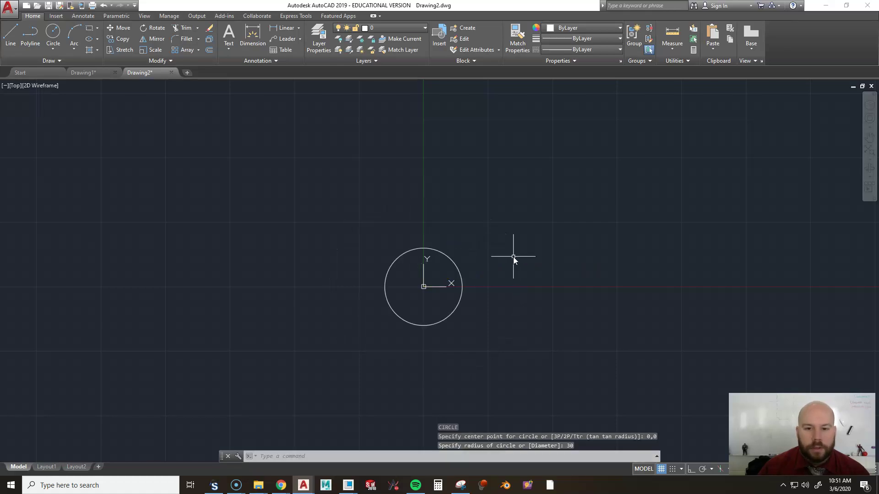
# - Draw a horizontal line 100 units long from 0,0 in the positive X direction with Ortho on, and turn Ortho back off
pyautogui.moveTo(586, 279); pyautogui.dragTo(451, 277, button='middle')
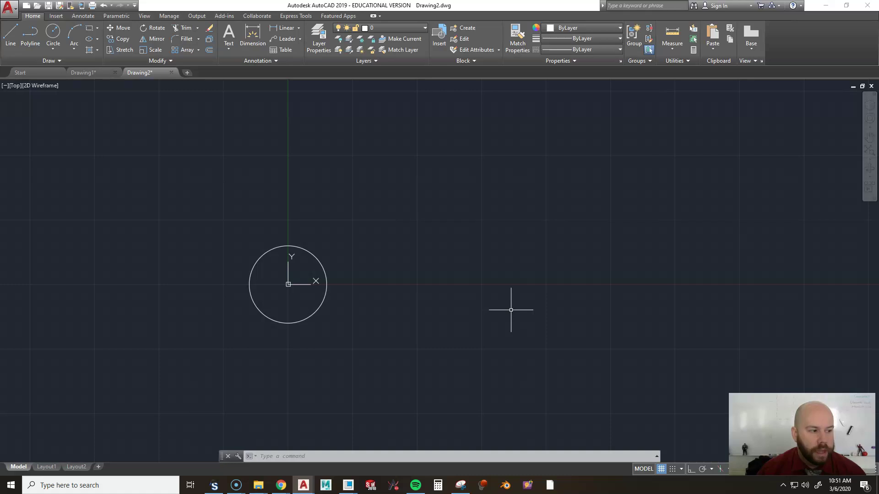
pyautogui.write('line')
pyautogui.press('Return')
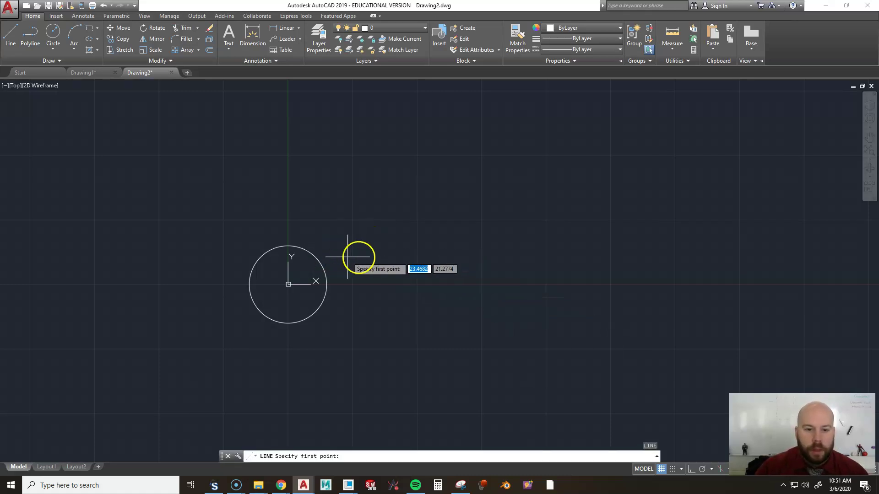
pyautogui.write('0,0')
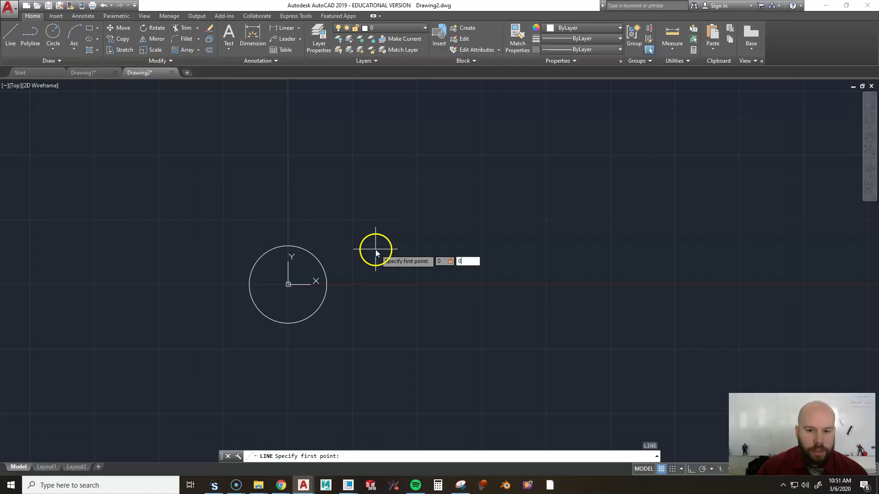
pyautogui.press('Return')
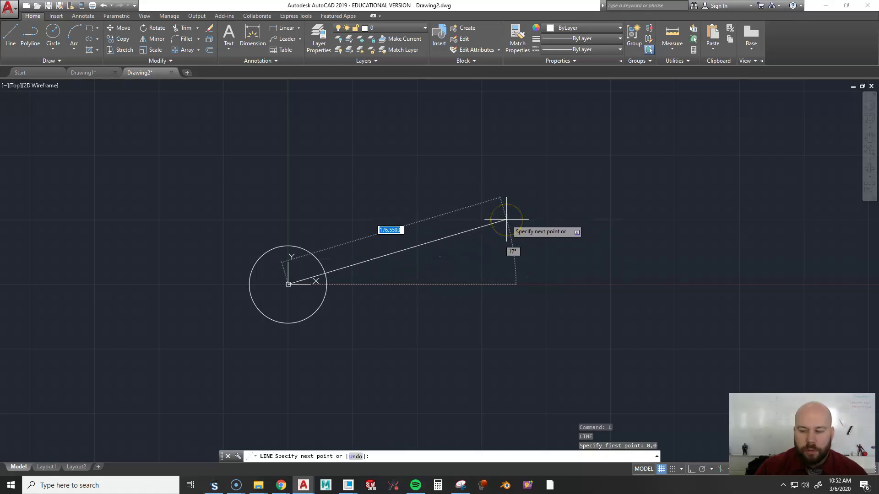
pyautogui.click(691, 470)
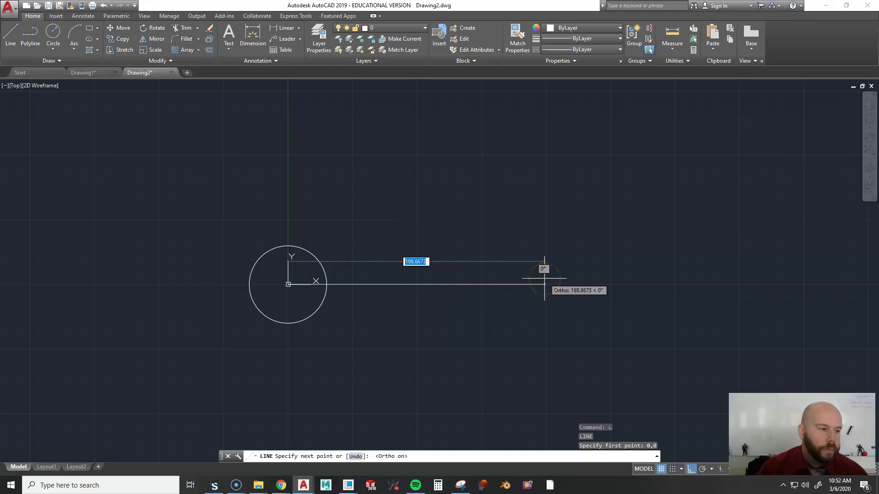
pyautogui.write('100')
pyautogui.press('Return')
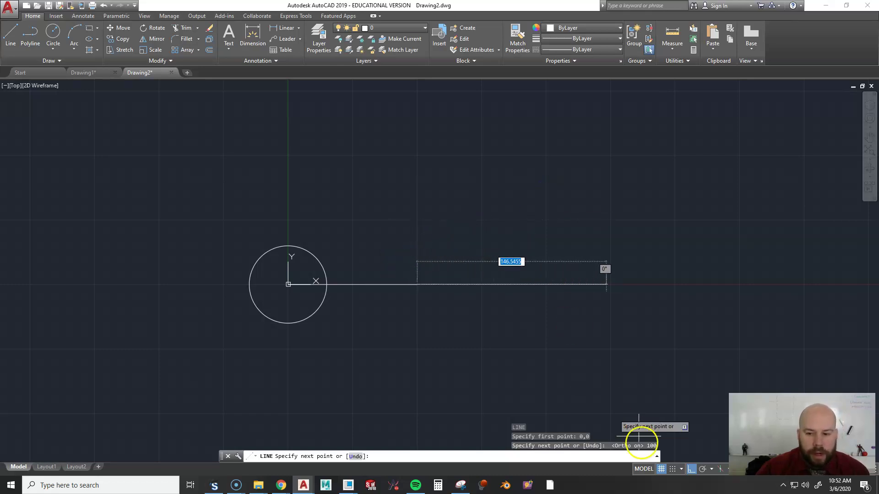
pyautogui.click(691, 471)
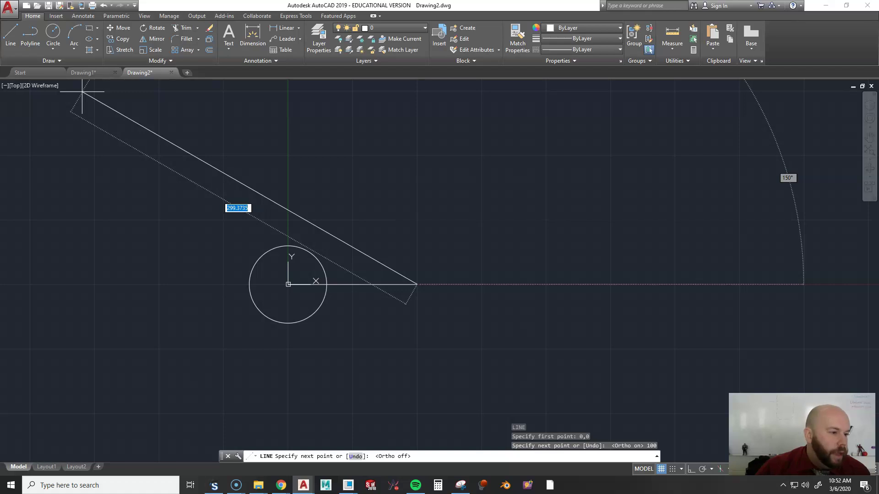
# - Bring the Snipping Tool reference drawing into full view and handwrite "2x" in front of its 100 dimension
pyautogui.hotkey('alt', 'Tab')
pyautogui.moveTo(98, 36)
pyautogui.mouseDown()
pyautogui.moveTo(416, 30)
pyautogui.moveTo(435, 17)
pyautogui.mouseUp()
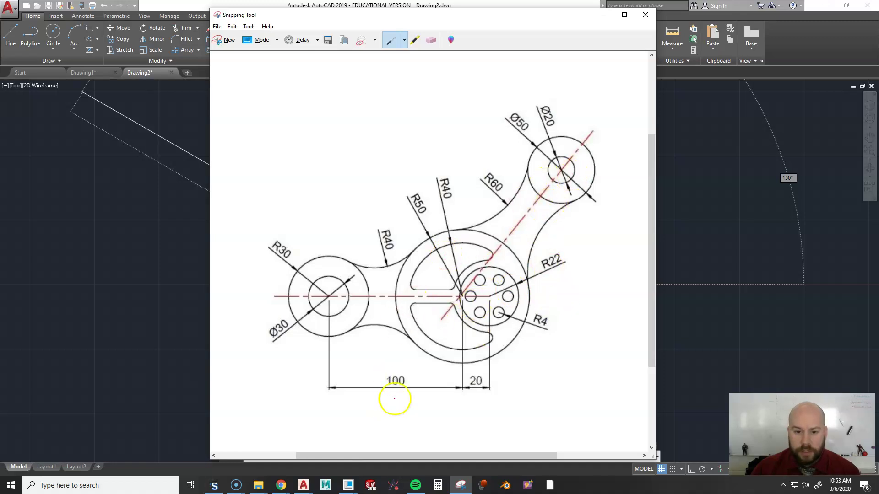
pyautogui.click(527, 212)
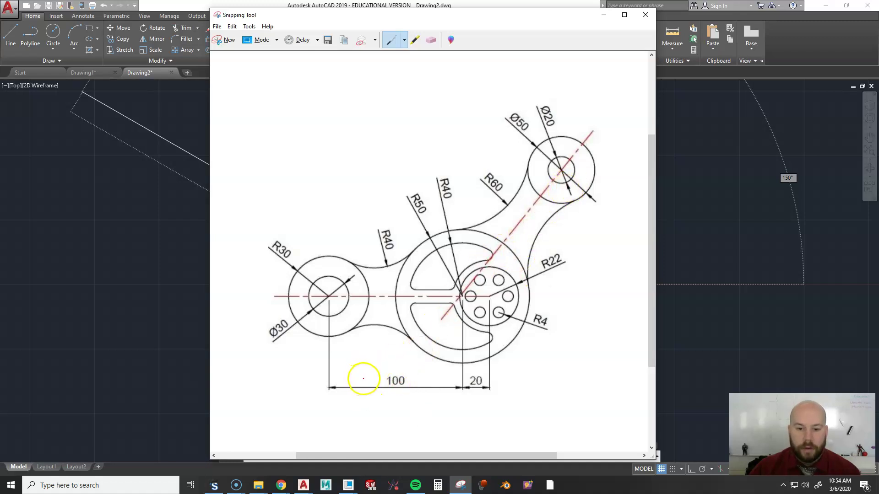
pyautogui.click(364, 376)
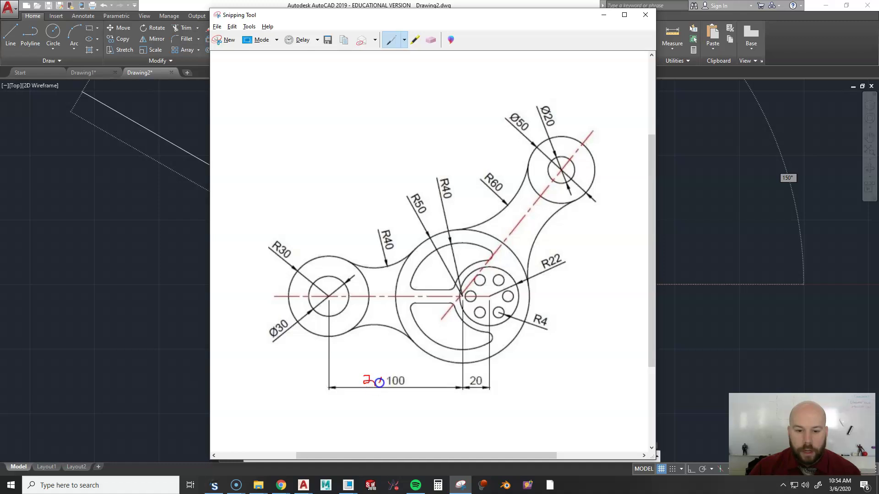
pyautogui.moveTo(382, 378); pyautogui.dragTo(376, 385)
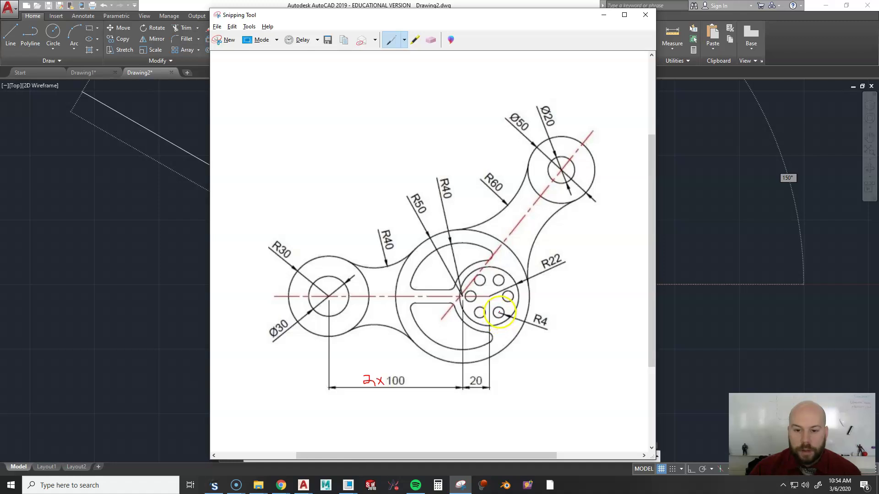
pyautogui.click(499, 312)
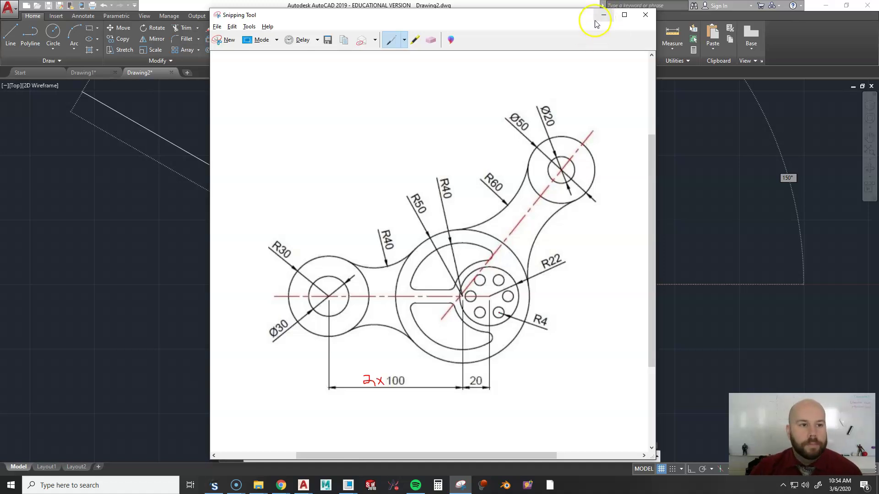
# - Draw a line 100 units long at 45 degrees from the end of the horizontal line, with Ortho off
pyautogui.moveTo(431, 11); pyautogui.dragTo(64, 3)
pyautogui.click(134, 10)
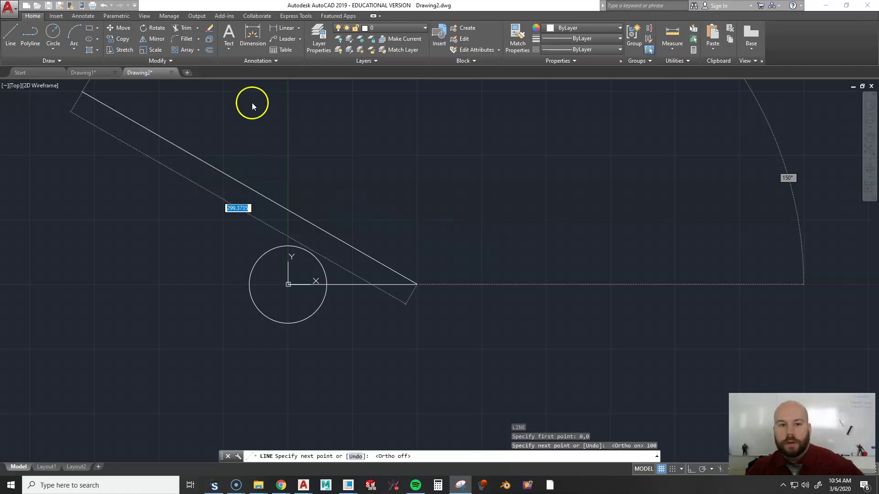
pyautogui.click(522, 166)
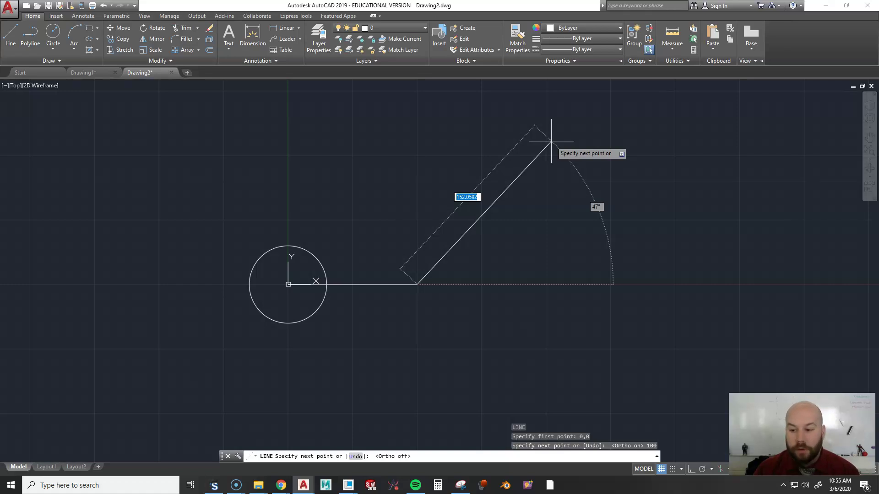
pyautogui.press('F8')
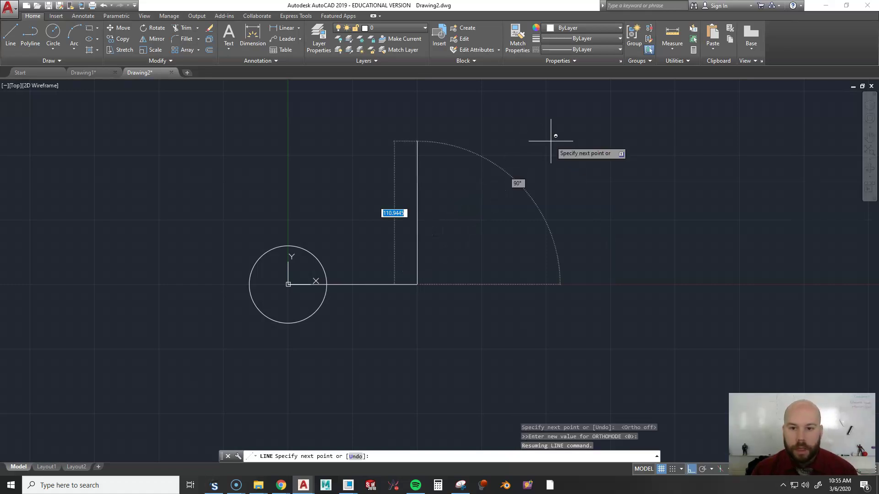
pyautogui.press('F8')
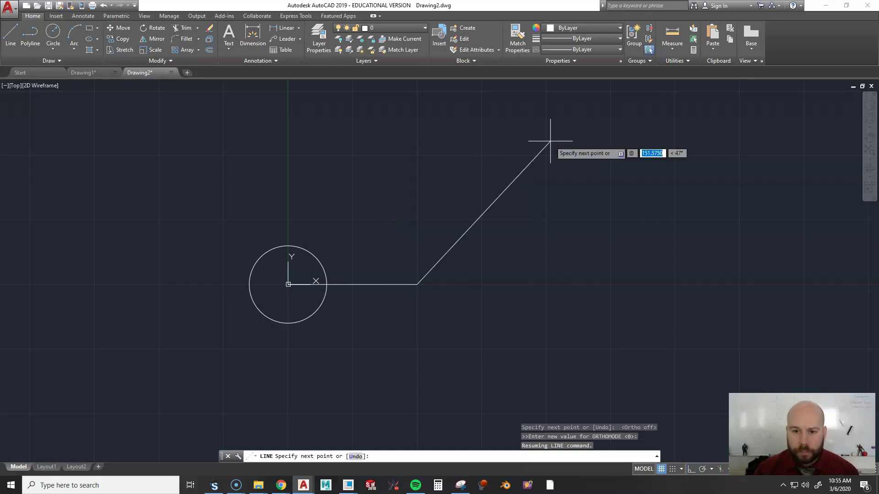
pyautogui.write('100')
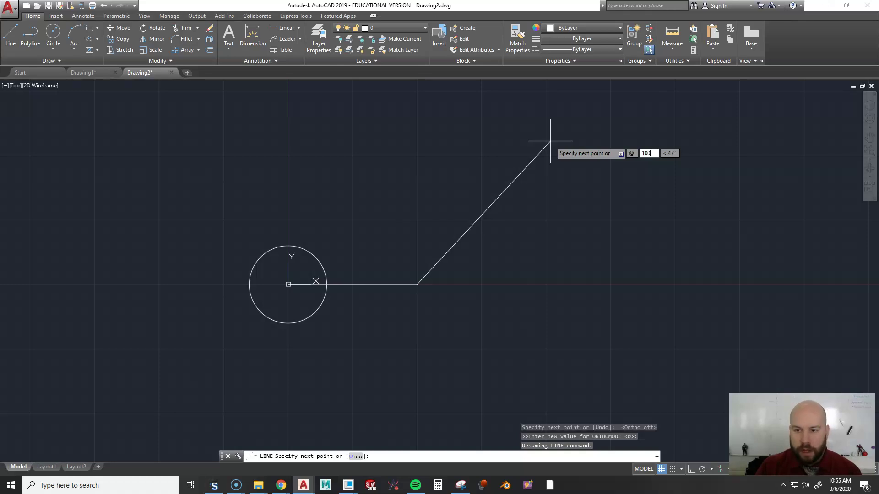
pyautogui.press('Tab')
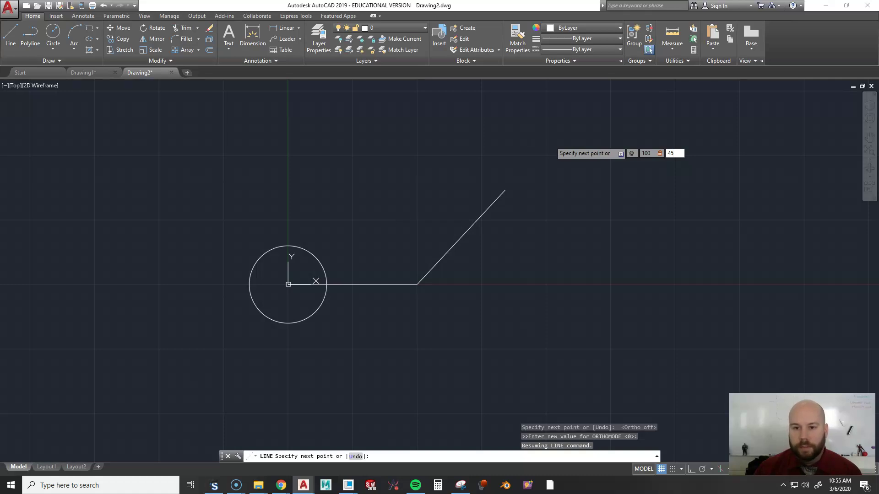
pyautogui.press('Return')
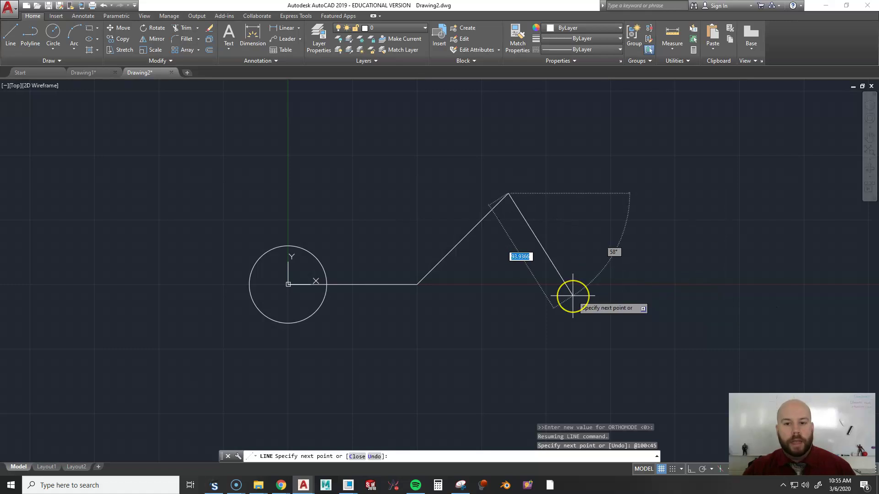
pyautogui.press('Escape')
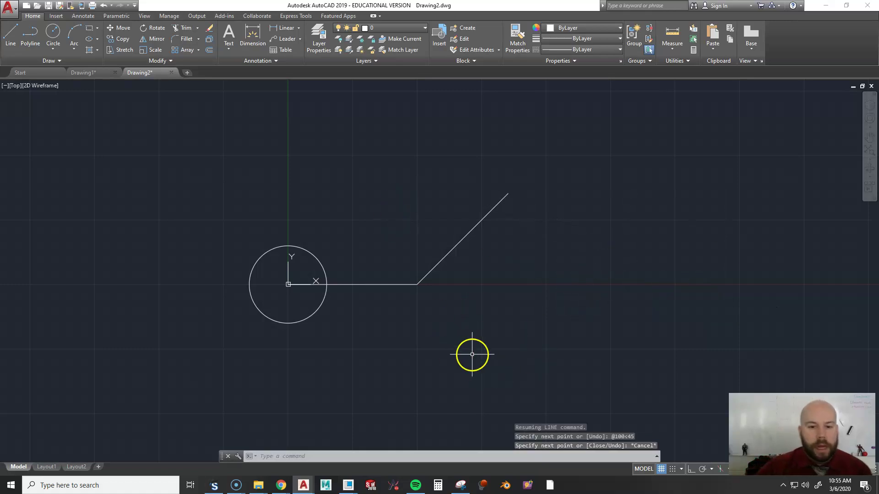
# - Draw a circle with a radius of 50 centred on the corner where the two lines meet
pyautogui.write('c')
pyautogui.press('Return')
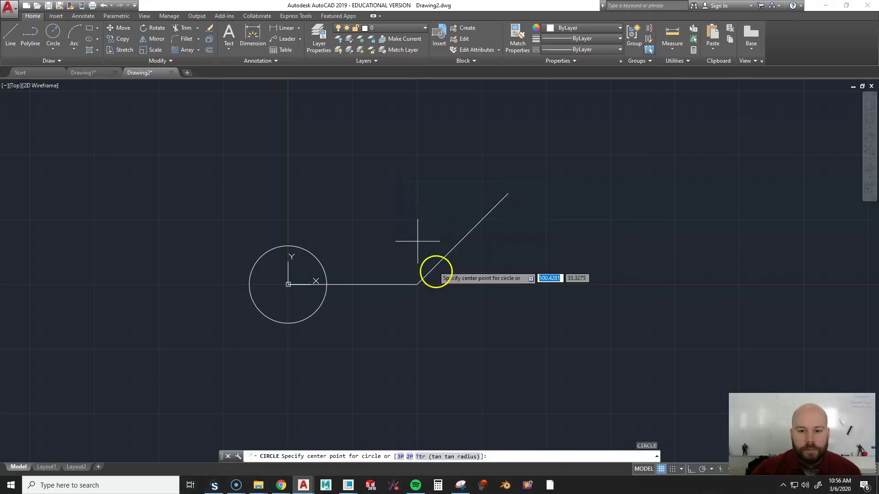
pyautogui.click(417, 285)
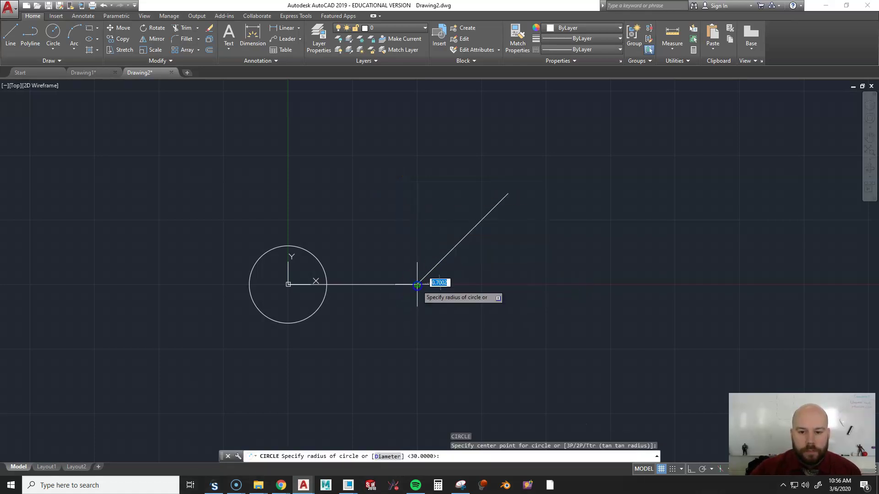
pyautogui.write('50')
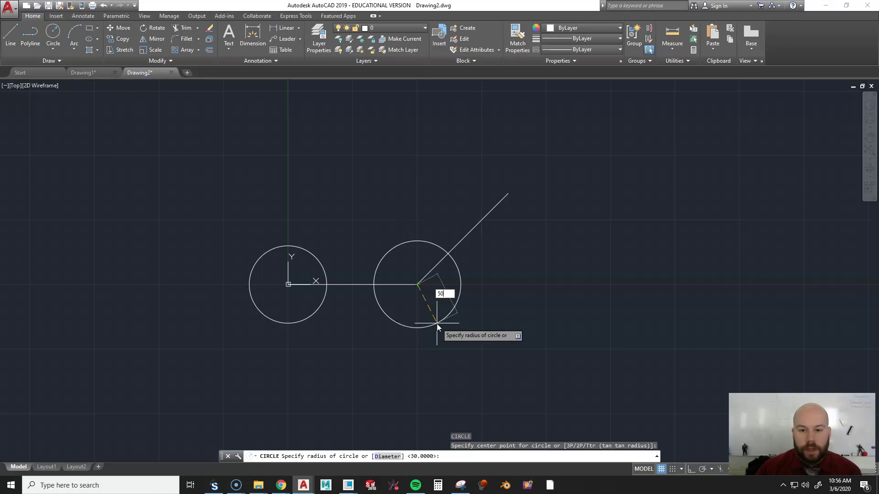
pyautogui.press('Return')
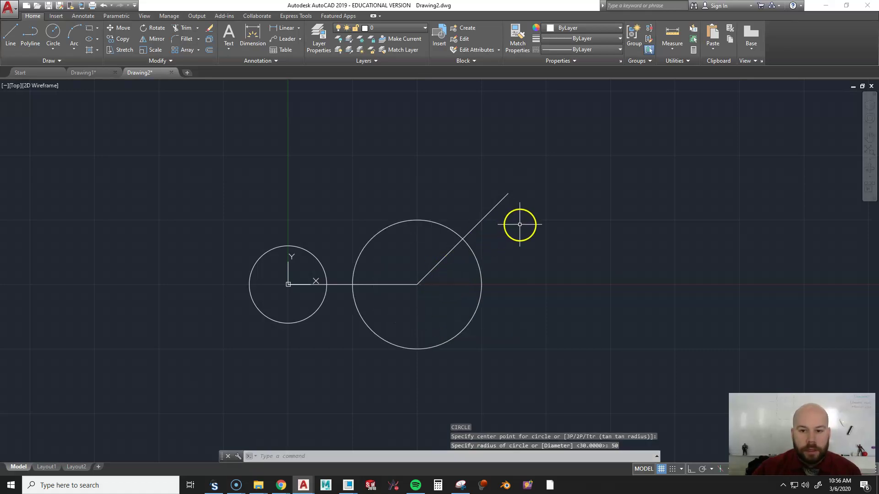
# - Draw a circle with a radius of 25 centred on the free end of the angled line
pyautogui.press('Return')
pyautogui.click(508, 194)
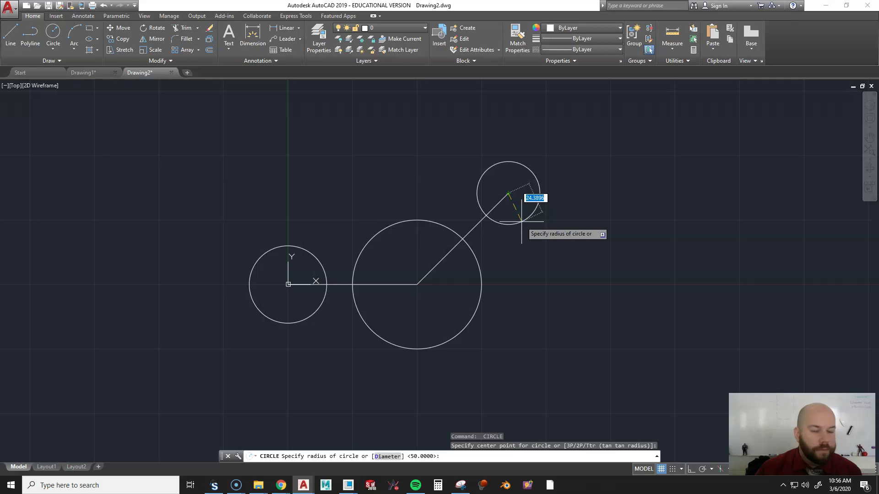
pyautogui.write('25')
pyautogui.press('Return')
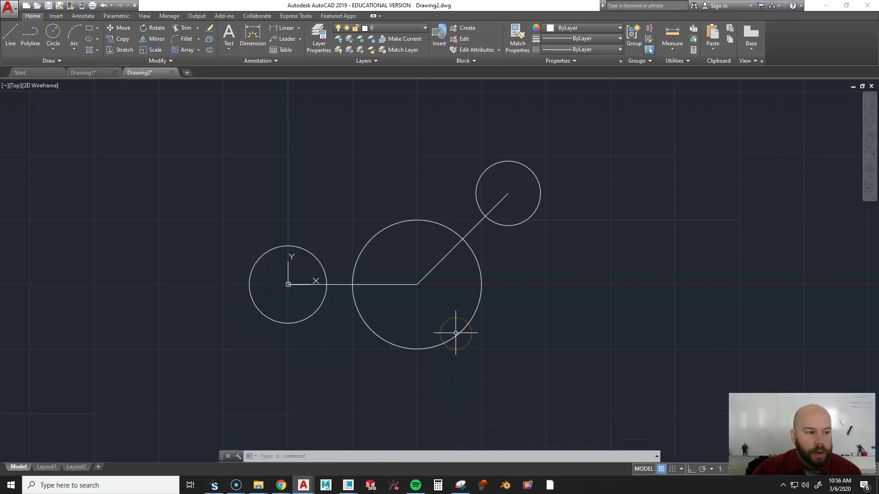
# - Check the Snipping Tool reference drawing and, back in AutoCAD, draw a circle centred at 0,0 with a radius of 15
pyautogui.hotkey('alt', 'Tab')
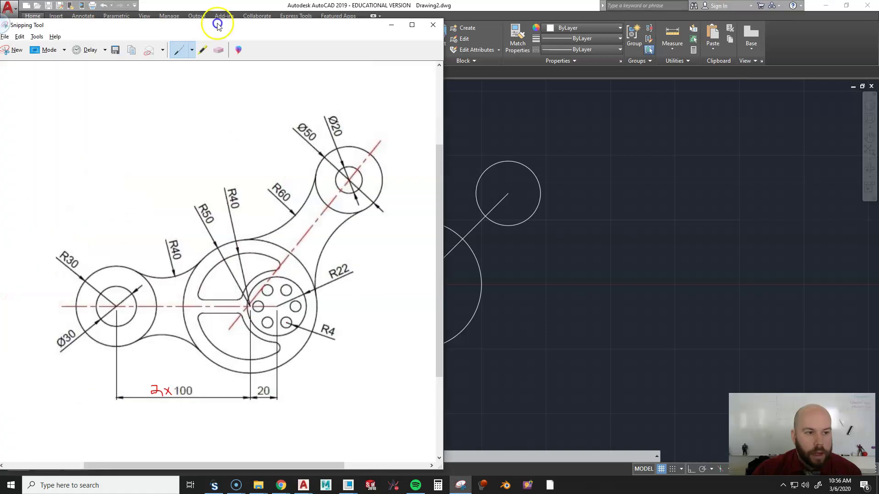
pyautogui.moveTo(216, 16); pyautogui.dragTo(416, 12)
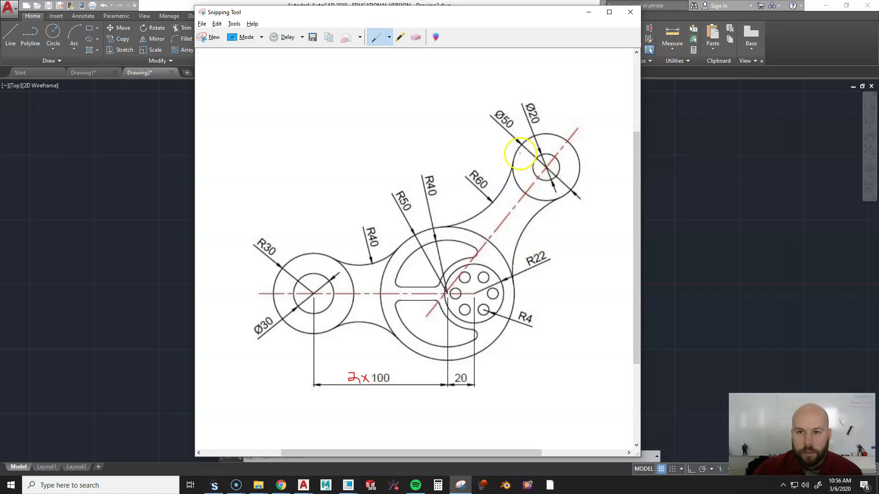
pyautogui.moveTo(535, 16); pyautogui.dragTo(64, 79)
pyautogui.click(88, 80)
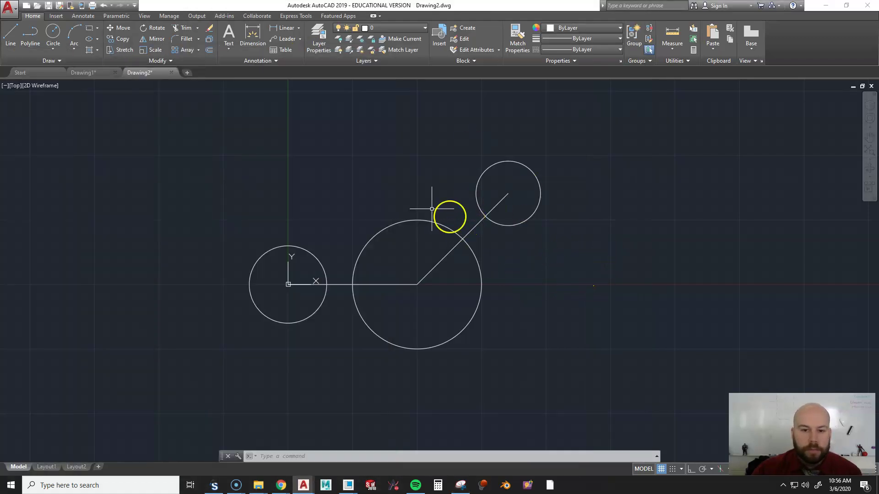
pyautogui.write('c')
pyautogui.press('Return')
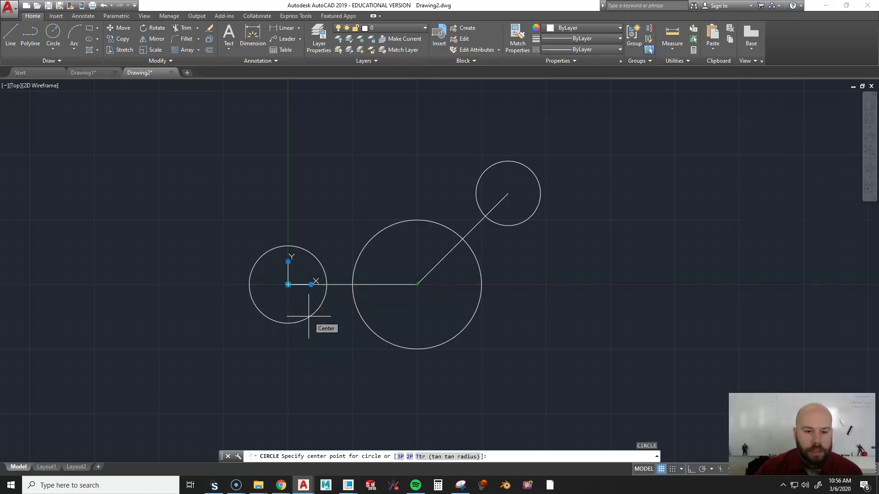
pyautogui.write('0')
pyautogui.press('Tab')
pyautogui.write('0')
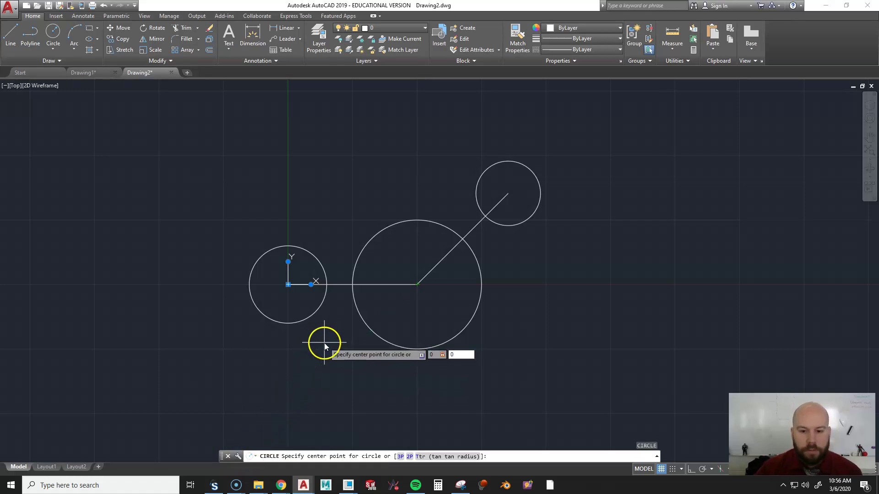
pyautogui.press('Return')
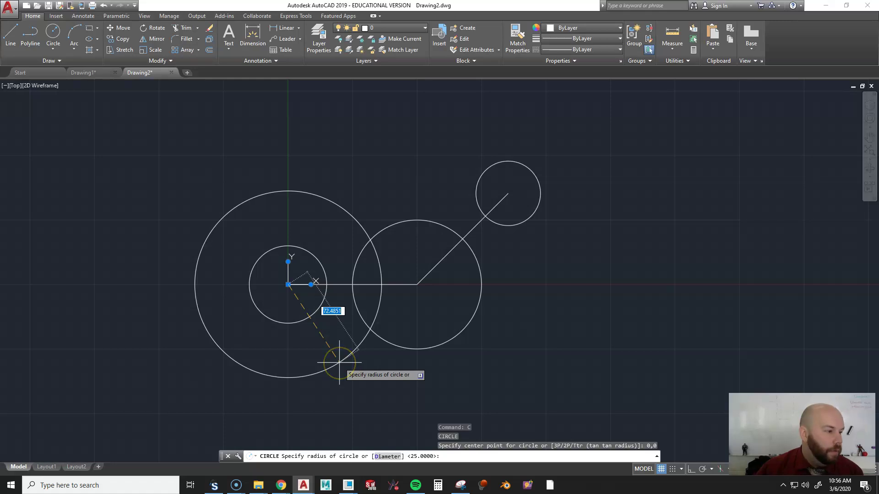
pyautogui.write('15')
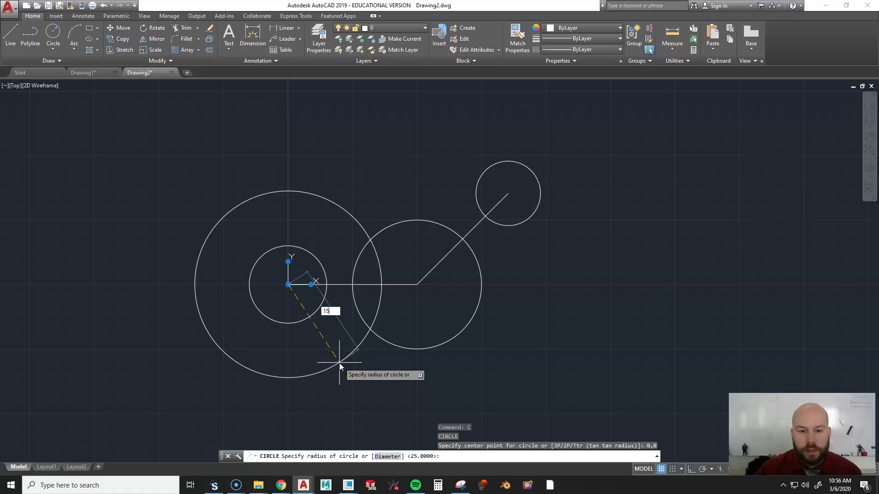
pyautogui.press('Return')
# - Draw a circle with a radius of 40 concentric with the large middle circle
pyautogui.press('Return')
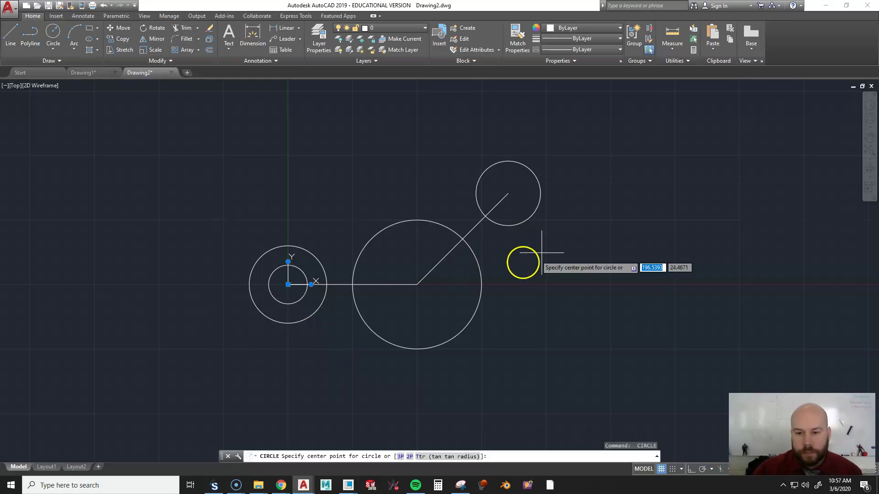
pyautogui.click(417, 284)
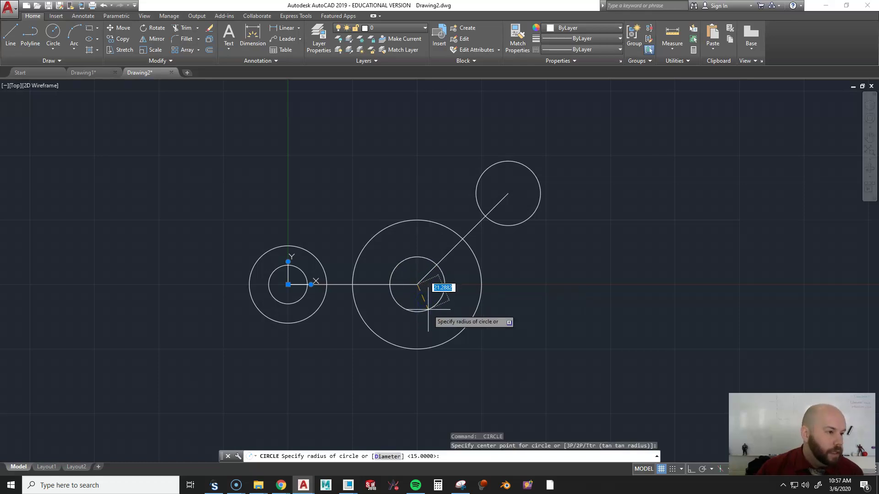
pyautogui.write('40')
pyautogui.press('Return')
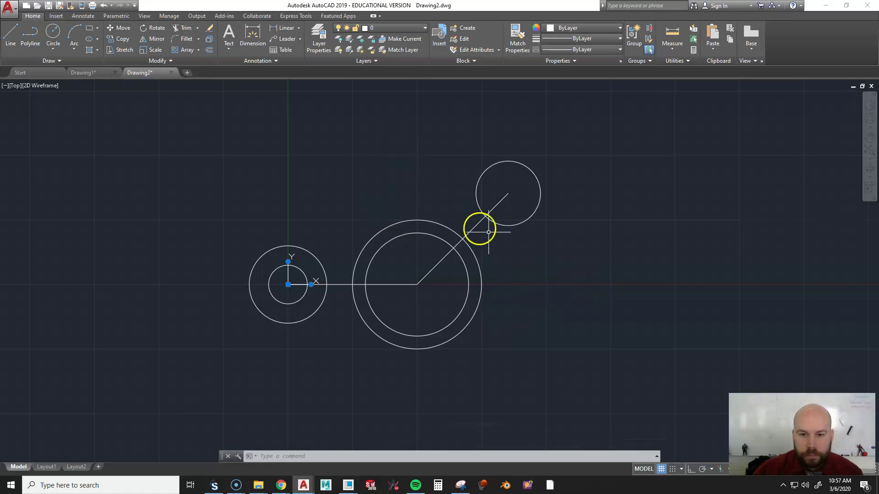
# - Draw a circle with a radius of 10 centred on the free end of the angled line
pyautogui.press('Return')
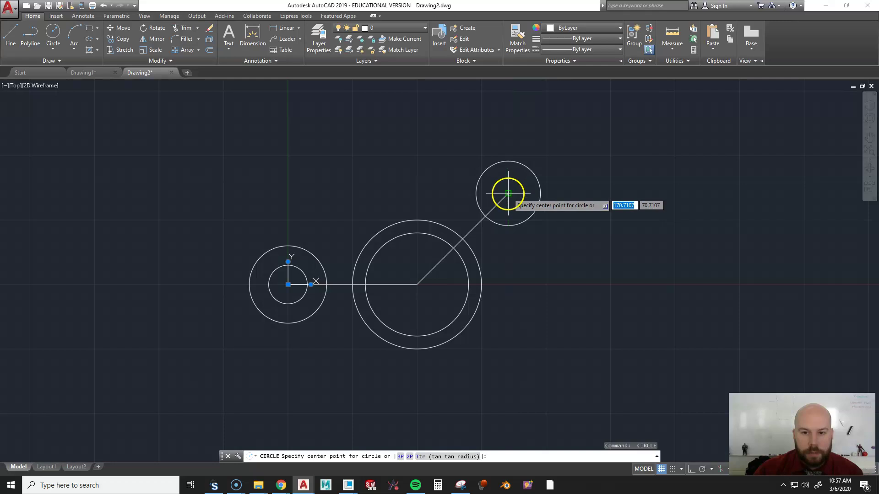
pyautogui.click(508, 193)
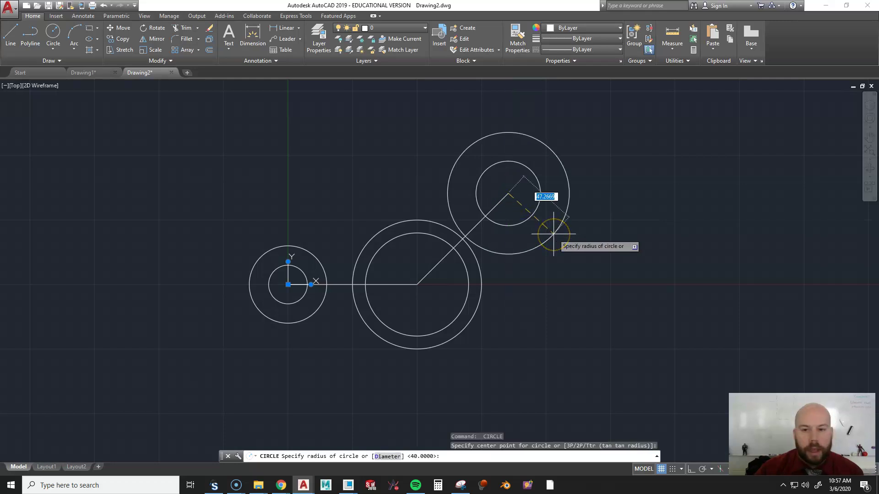
pyautogui.write('10')
pyautogui.press('Return')
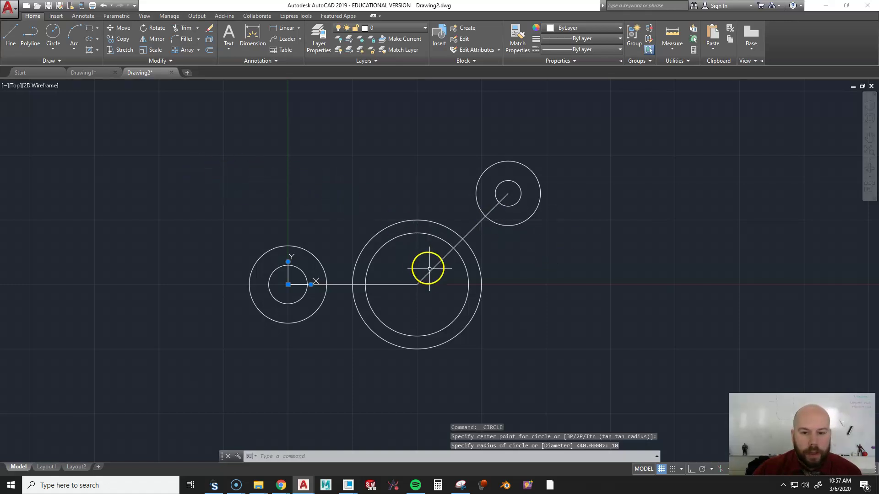
pyautogui.press('Escape')
pyautogui.press('Escape')
pyautogui.press('Escape')
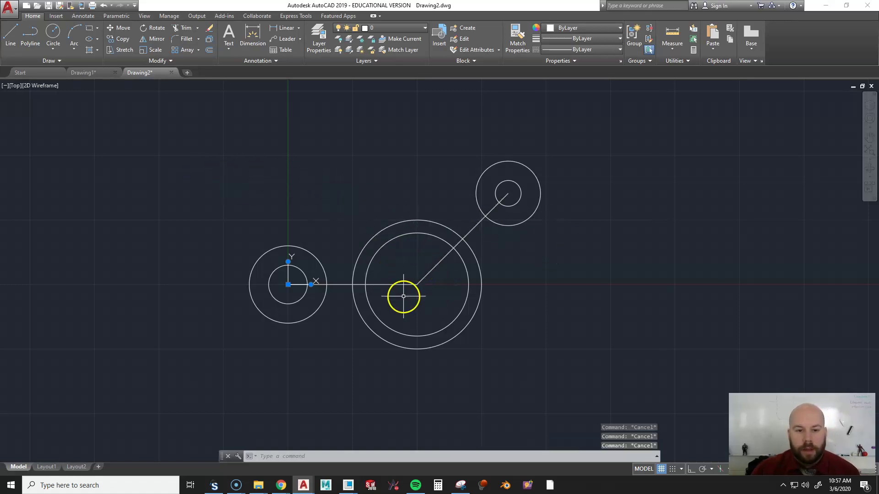
# - Erase the horizontal and angled construction lines joining the hub centres, and deselect the UCS icon
pyautogui.rightClick(403, 295)
pyautogui.click(423, 321)
pyautogui.click(427, 294)
pyautogui.click(389, 266)
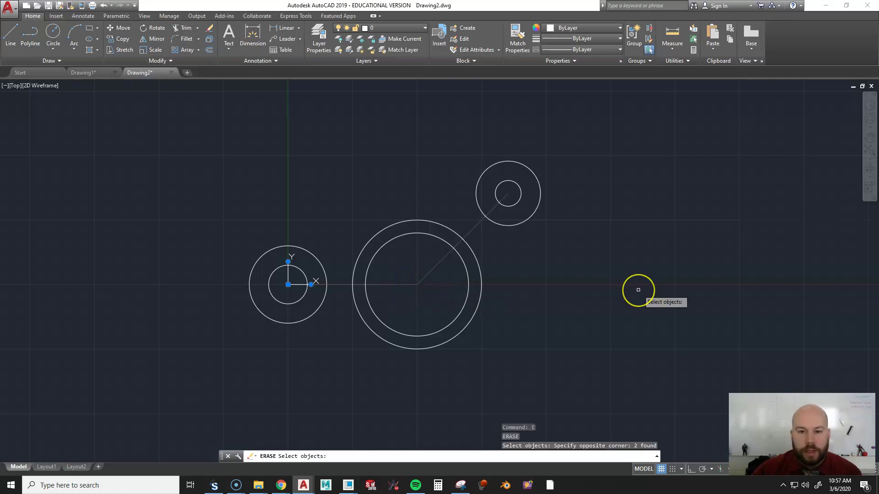
pyautogui.rightClick(642, 289)
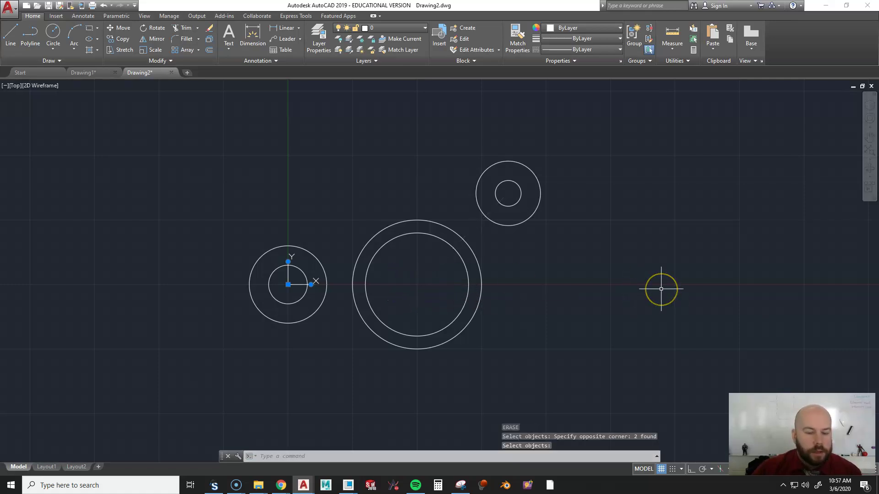
pyautogui.press('Escape')
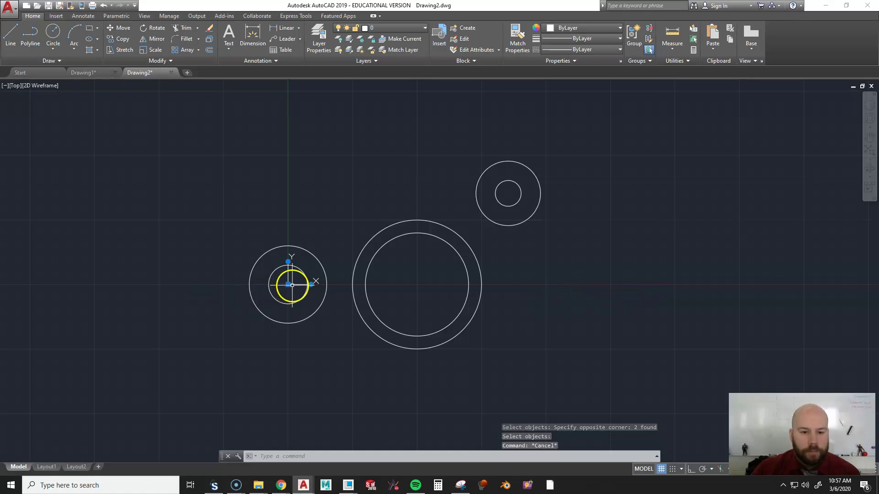
pyautogui.click(288, 284)
pyautogui.press('Escape')
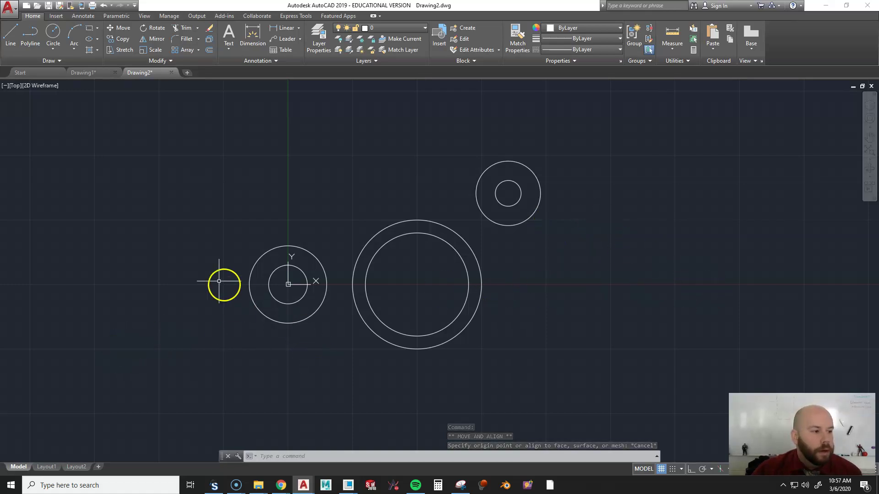
# - Handwrite "2x" in front of the R60 dimension on the Snipping Tool reference drawing and move its window off the AutoCAD drawing
pyautogui.hotkey('alt', 'Tab')
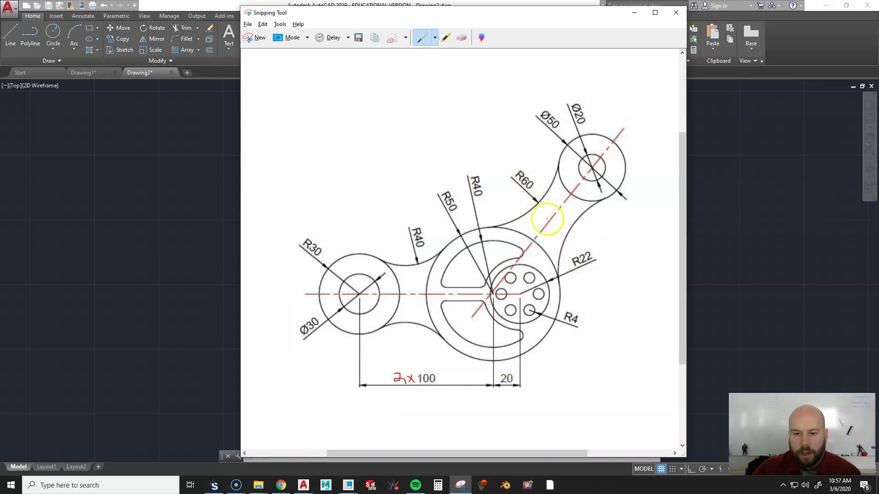
pyautogui.moveTo(497, 161); pyautogui.dragTo(512, 164)
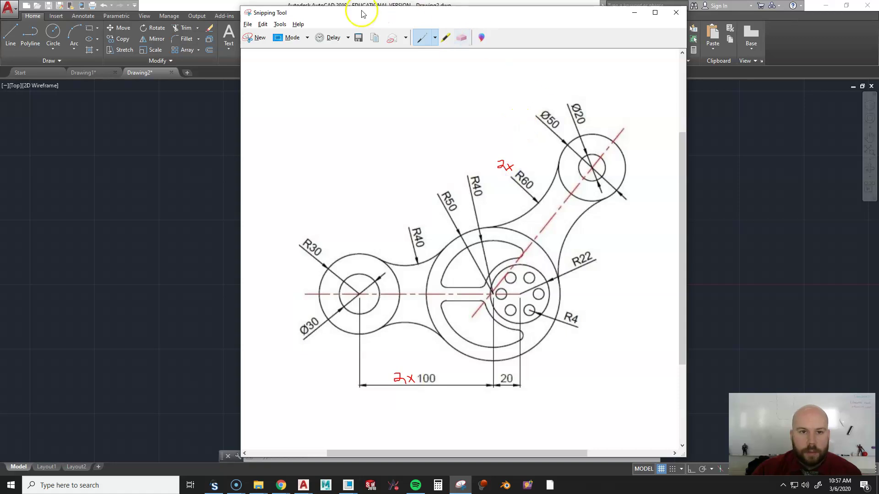
pyautogui.moveTo(363, 12); pyautogui.dragTo(0, 12)
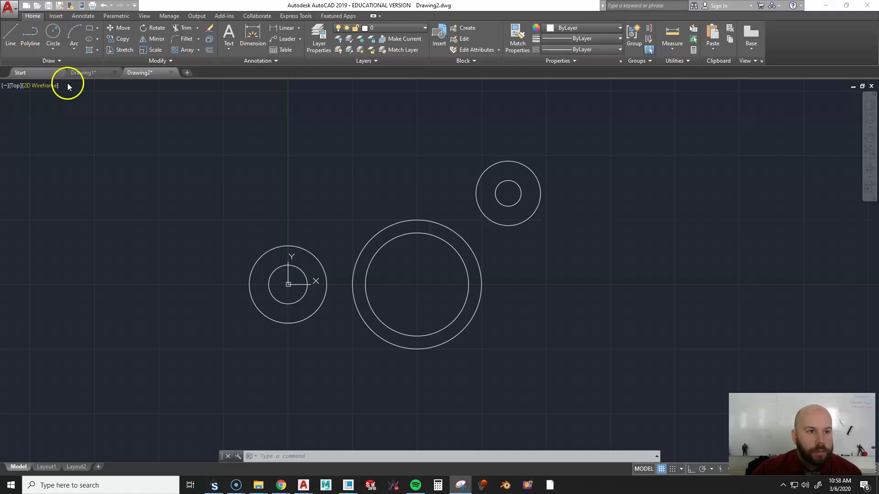
pyautogui.click(51, 52)
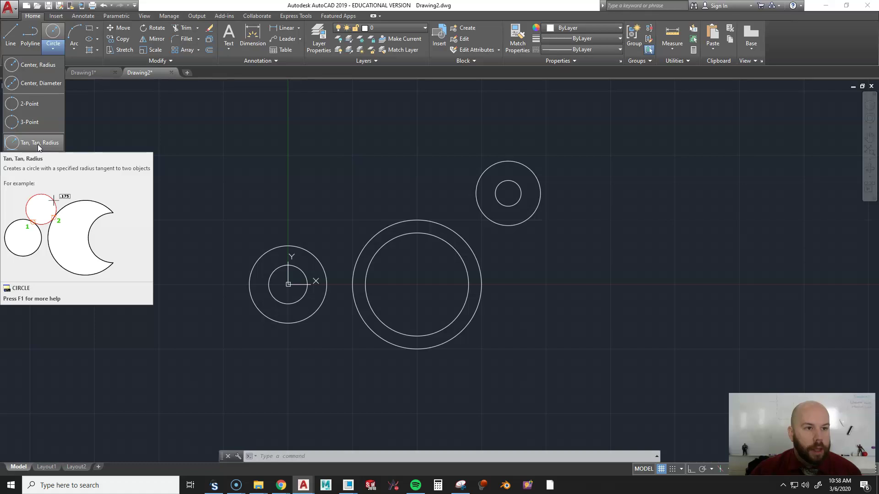
pyautogui.click(53, 46)
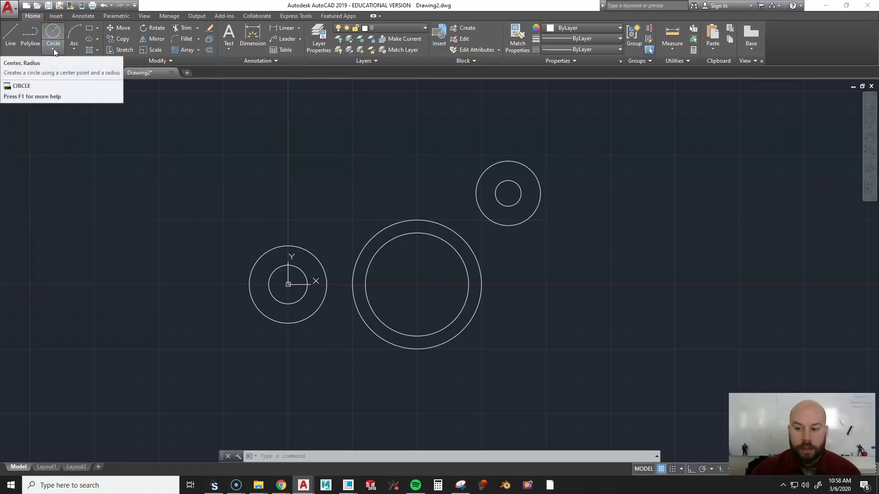
pyautogui.click(54, 48)
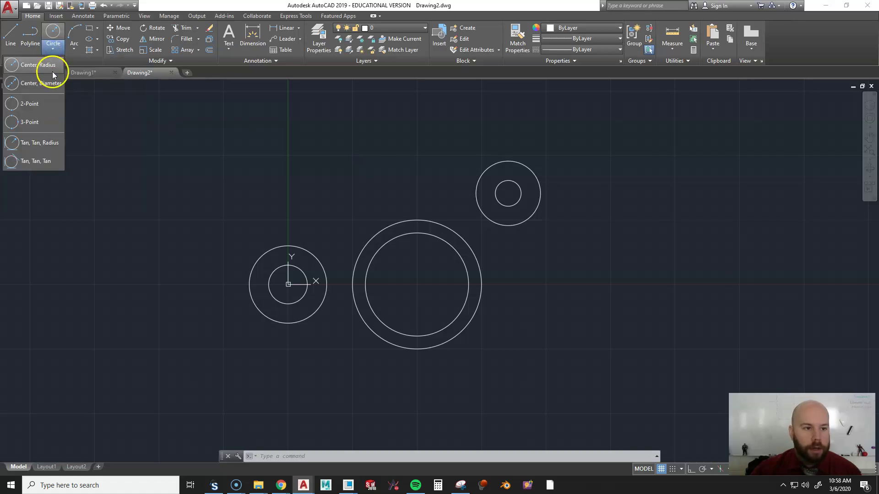
pyautogui.click(53, 49)
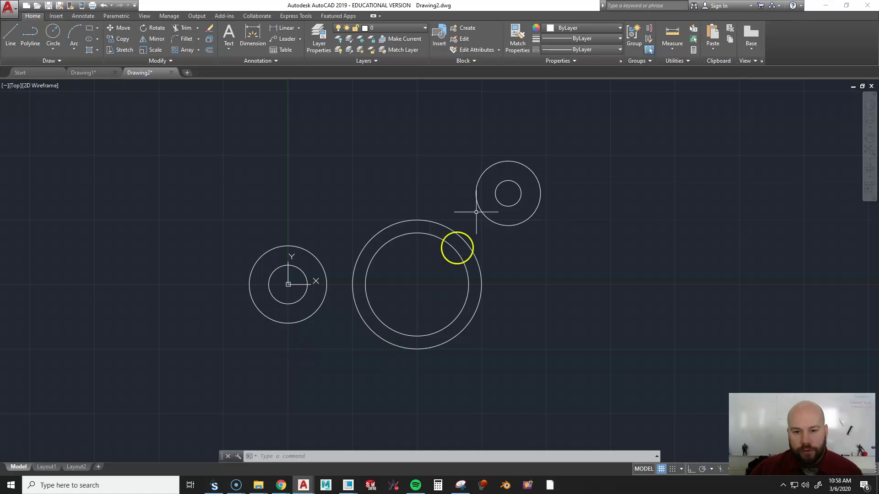
# - Start a Tan, Tan, Radius circle, and mark both tangency points of the upper R40 arc on the Snipping Tool reference drawing
pyautogui.click(54, 49)
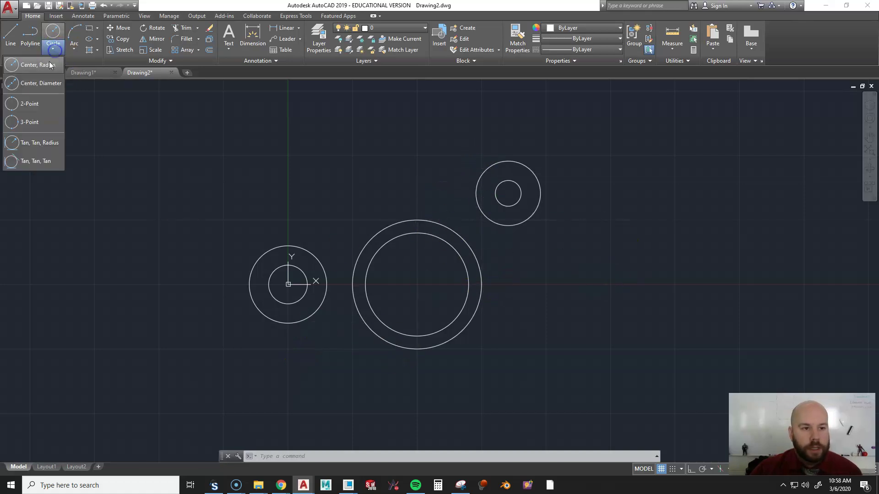
pyautogui.click(37, 144)
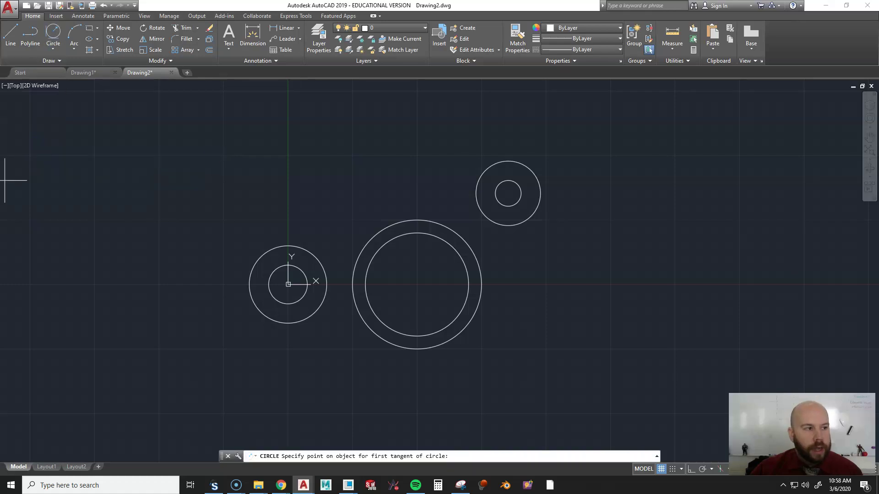
pyautogui.hotkey('alt', 'Tab')
pyautogui.moveTo(398, 10); pyautogui.dragTo(483, 22)
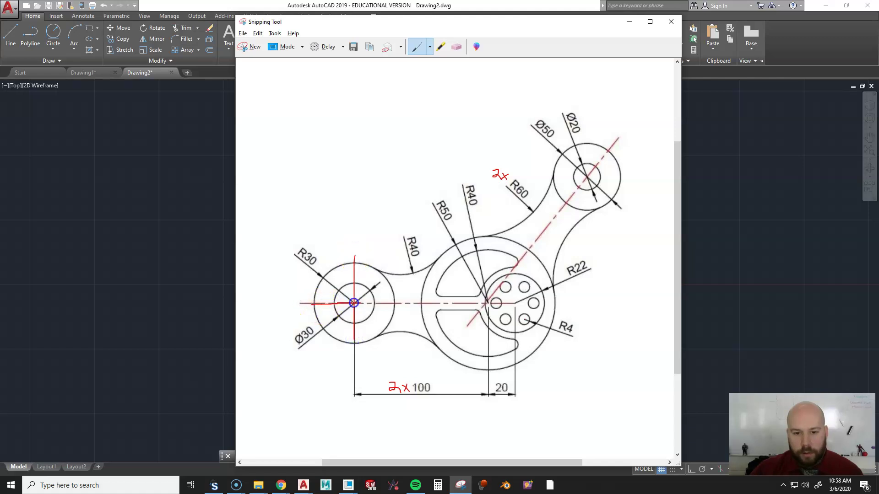
pyautogui.moveTo(397, 302); pyautogui.dragTo(405, 303)
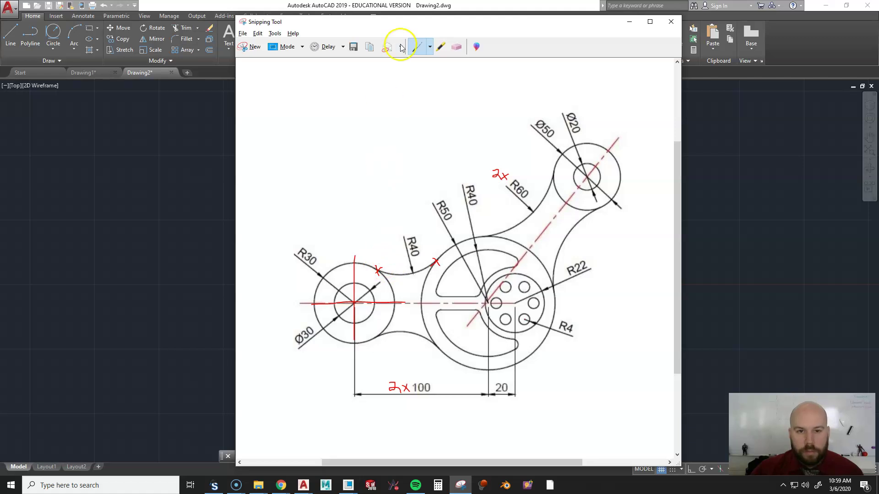
pyautogui.click(414, 7)
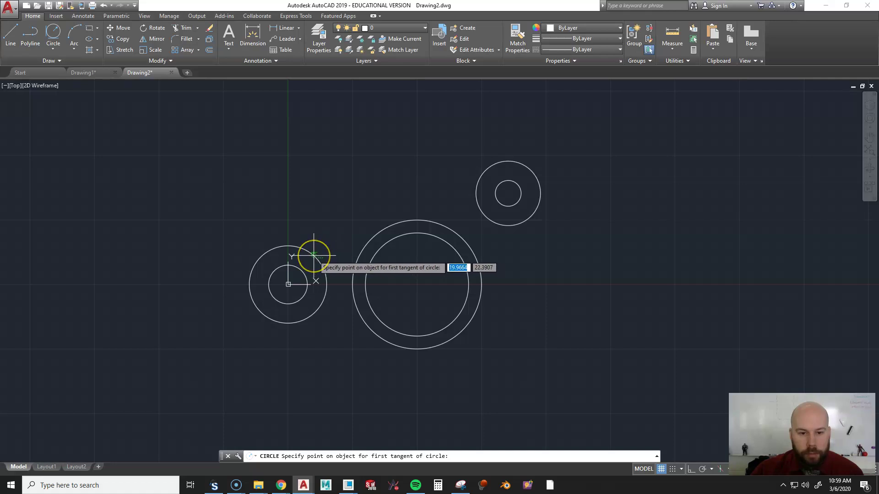
# - Draw a circle with a radius of 40 tangent to the upper sides of the left and middle hubs' outer circles
pyautogui.click(314, 254)
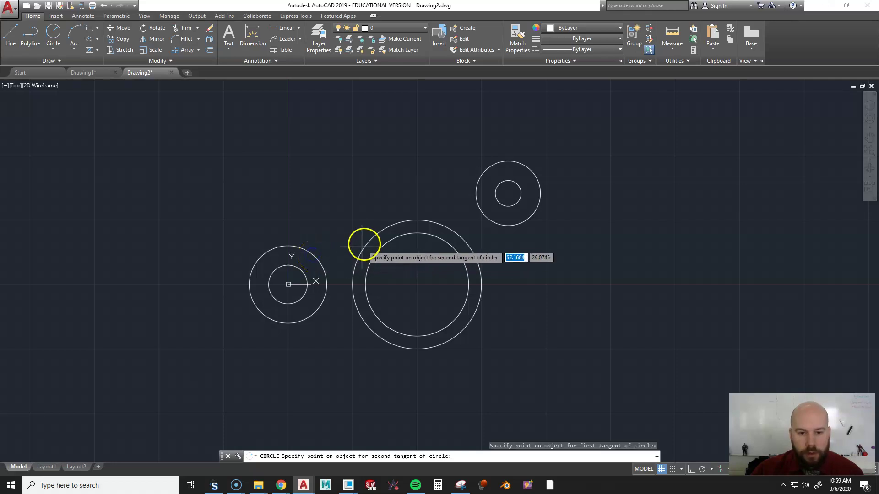
pyautogui.click(370, 241)
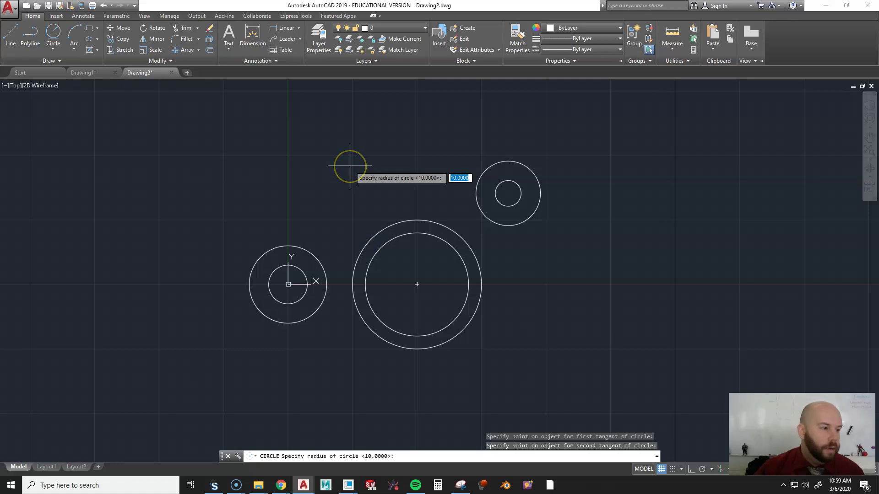
pyautogui.press('Return')
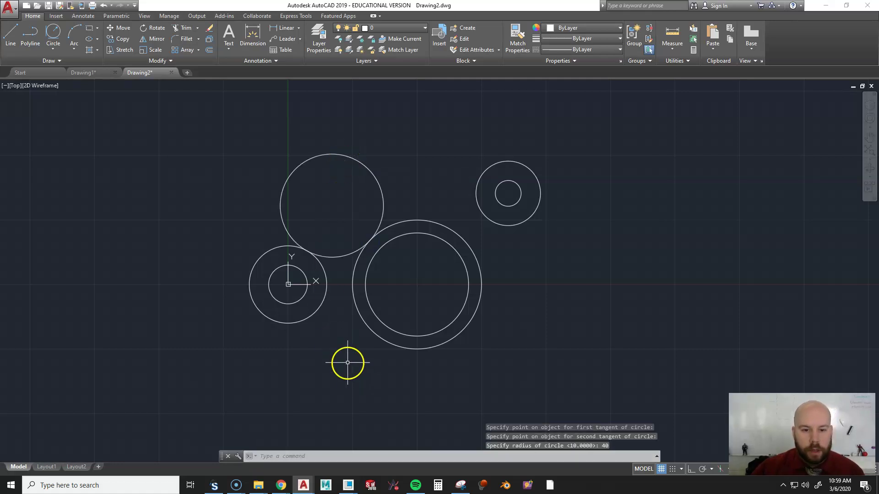
pyautogui.press('Return')
pyautogui.press('Escape')
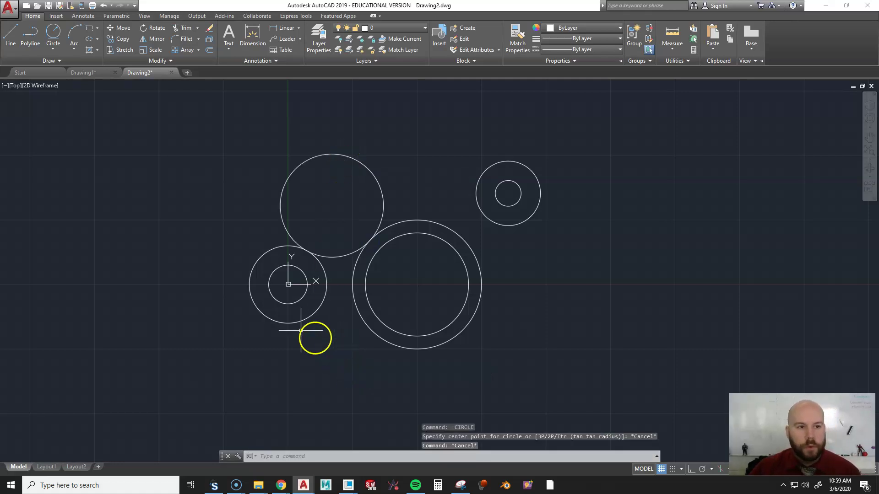
# - Draw a circle with a radius of 40 tangent to the lower sides of the left and middle hubs' outer circles
pyautogui.click(54, 48)
pyautogui.click(39, 142)
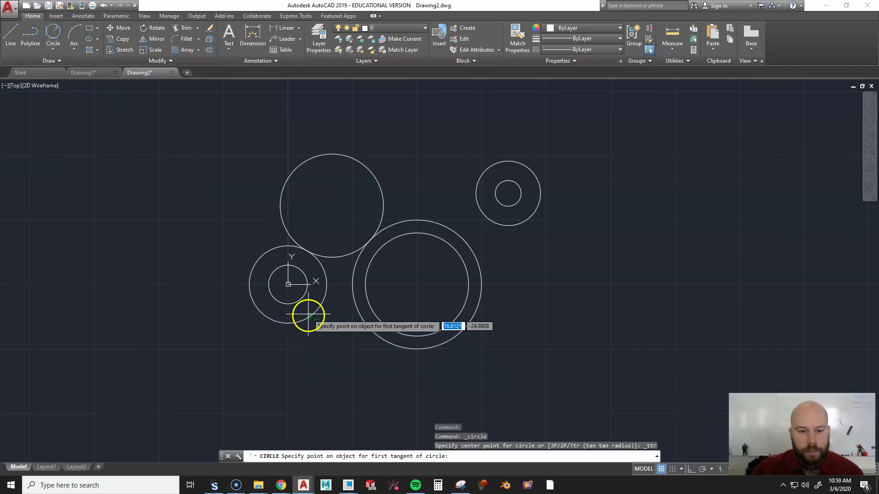
pyautogui.click(308, 316)
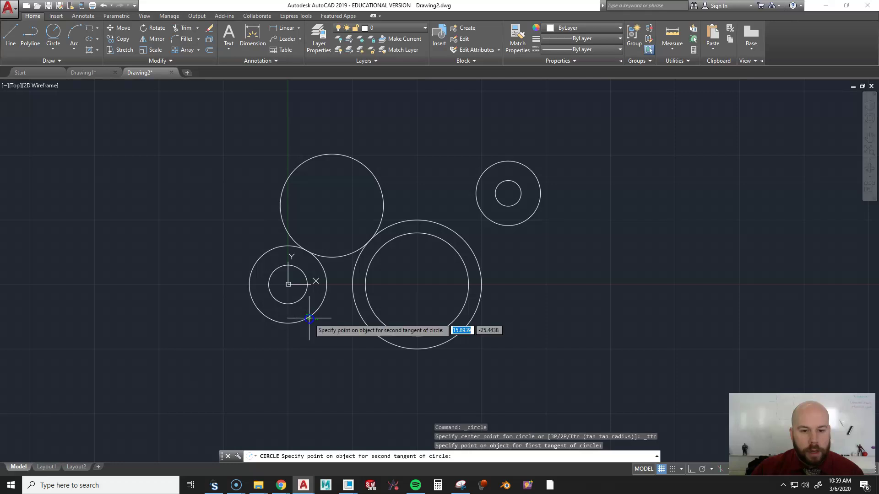
pyautogui.click(365, 327)
pyautogui.write('40')
pyautogui.press('Return')
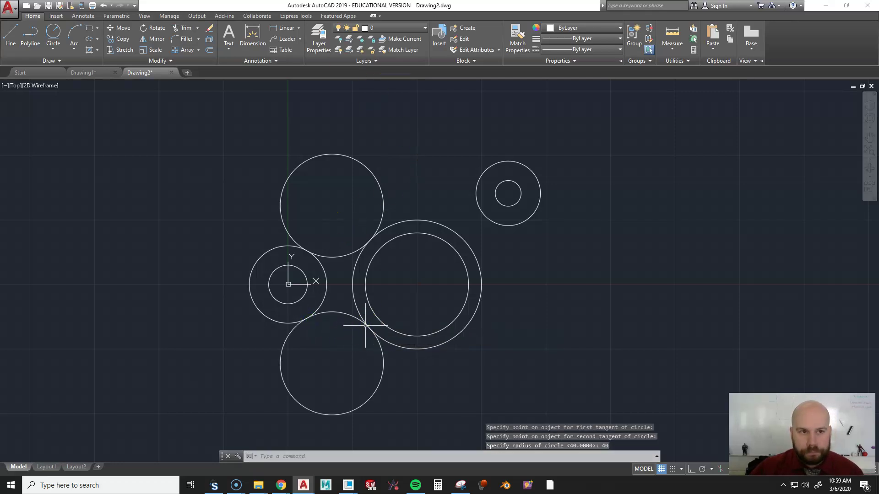
# - Draw a circle with a radius of 60 tangent to the top of the middle hub and the left side of the upper-right hub
pyautogui.click(55, 35)
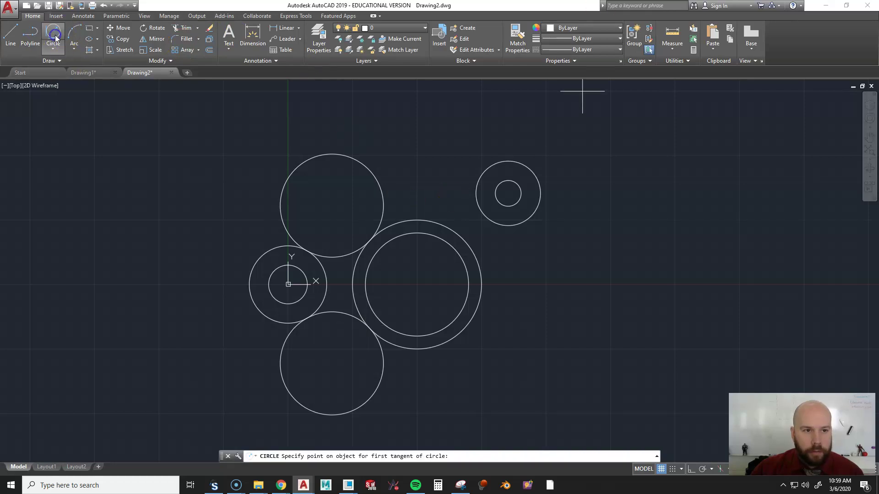
pyautogui.click(439, 222)
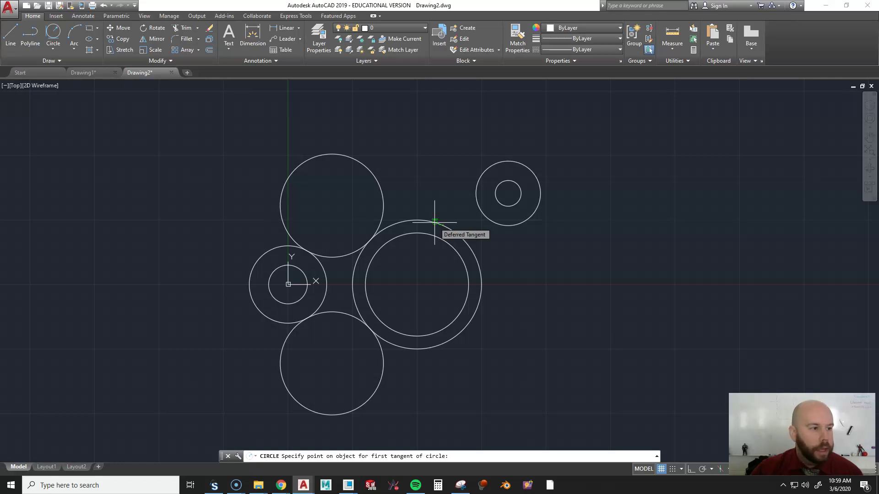
pyautogui.click(431, 222)
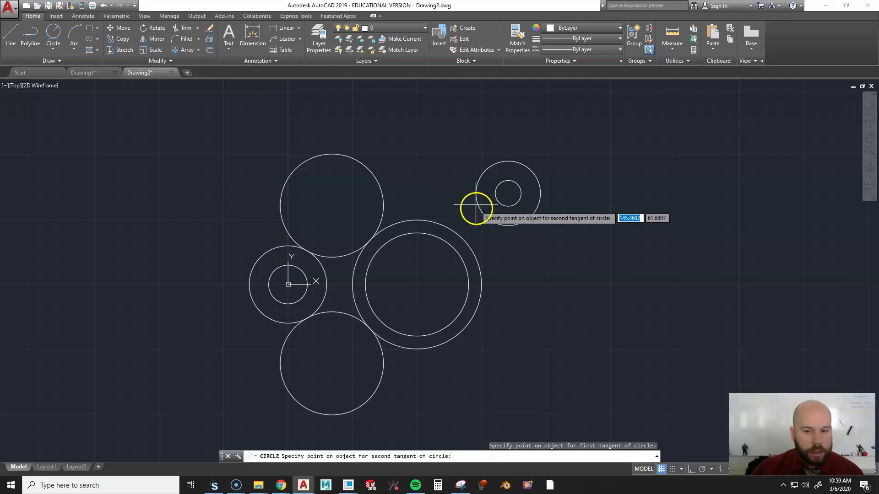
pyautogui.click(474, 197)
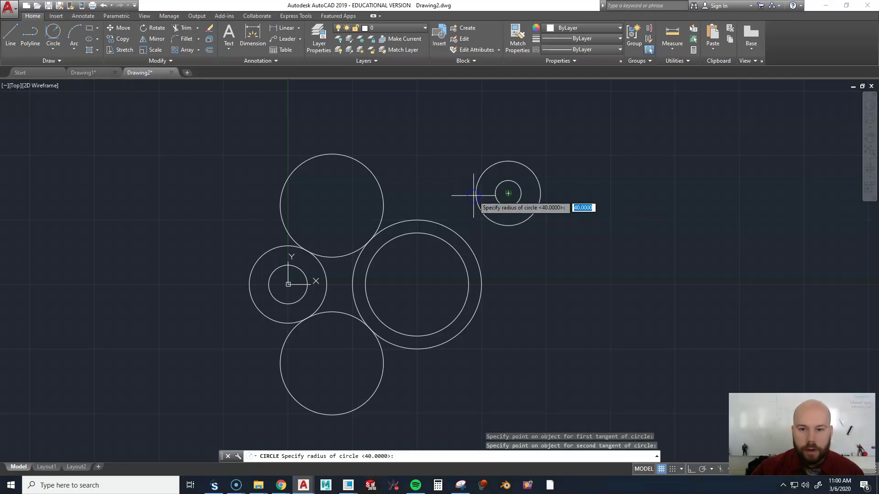
pyautogui.write('60')
pyautogui.press('Return')
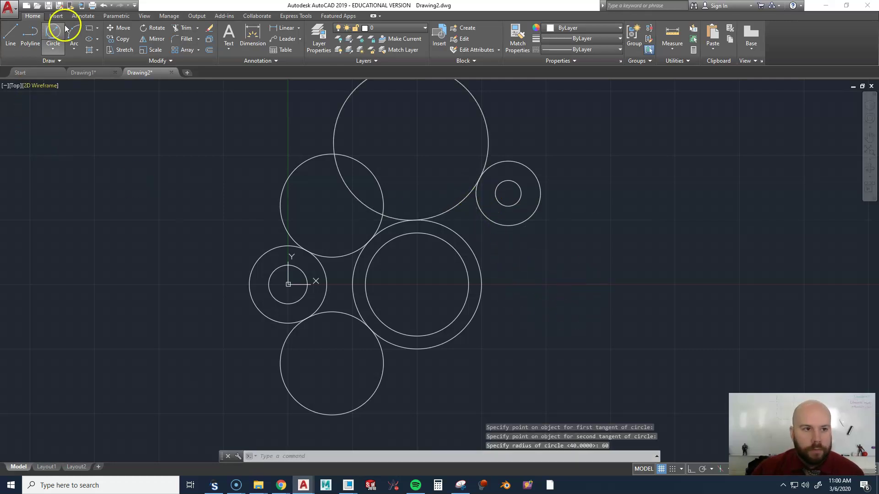
# - Draw a circle with a radius of 60 tangent to the right side of the middle hub and the underside of the upper-right hub
pyautogui.click(54, 33)
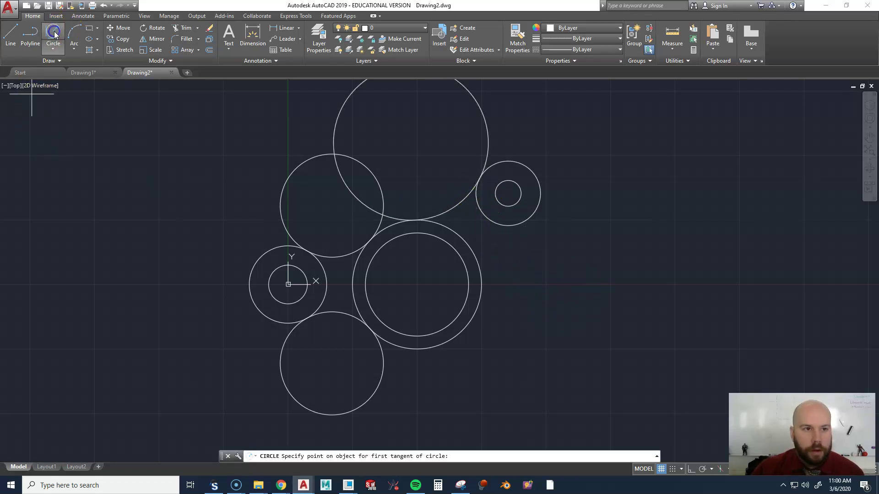
pyautogui.click(482, 275)
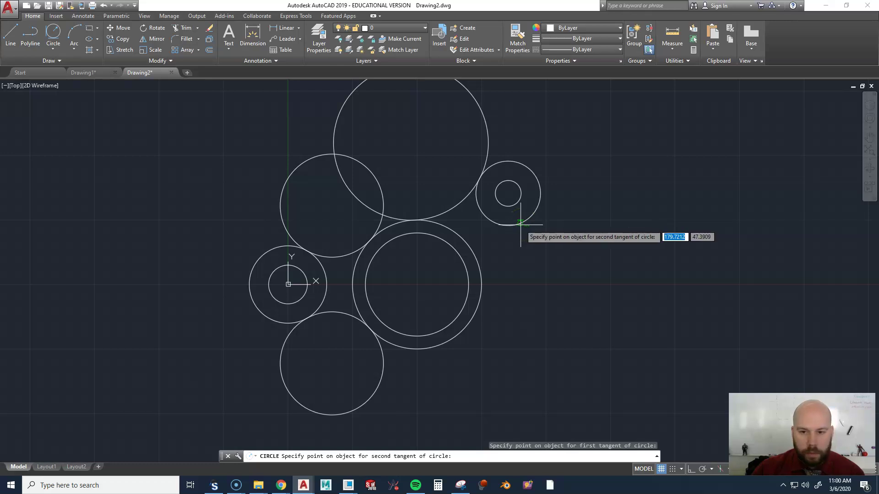
pyautogui.click(521, 223)
pyautogui.write('60')
pyautogui.press('Return')
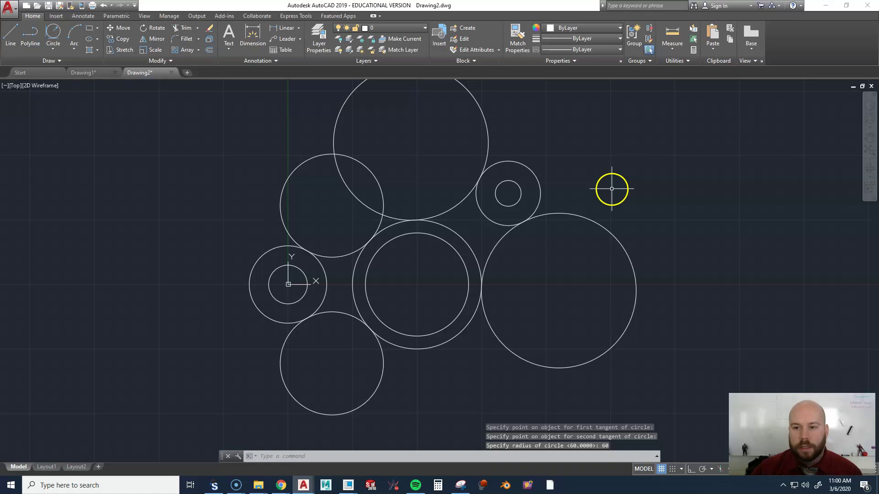
# - Trim the four tangent circles down to the connecting arcs between the hubs, using all objects as cutting edges
pyautogui.write('TR')
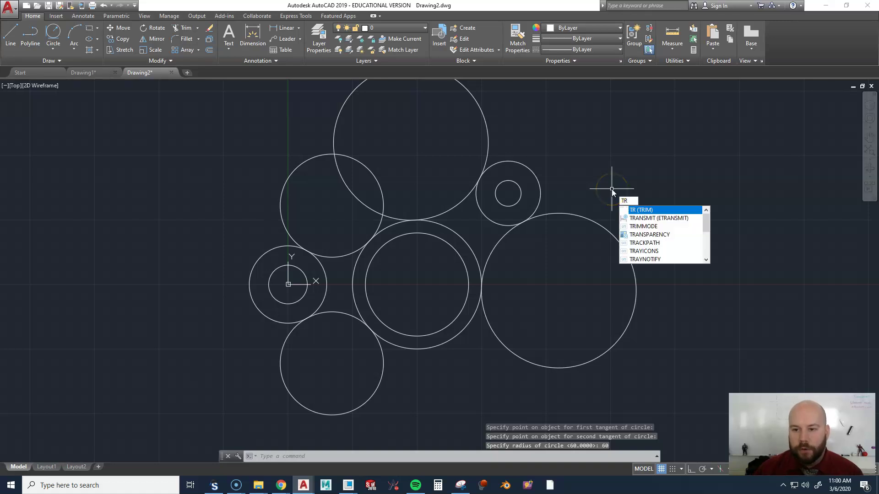
pyautogui.press('Return')
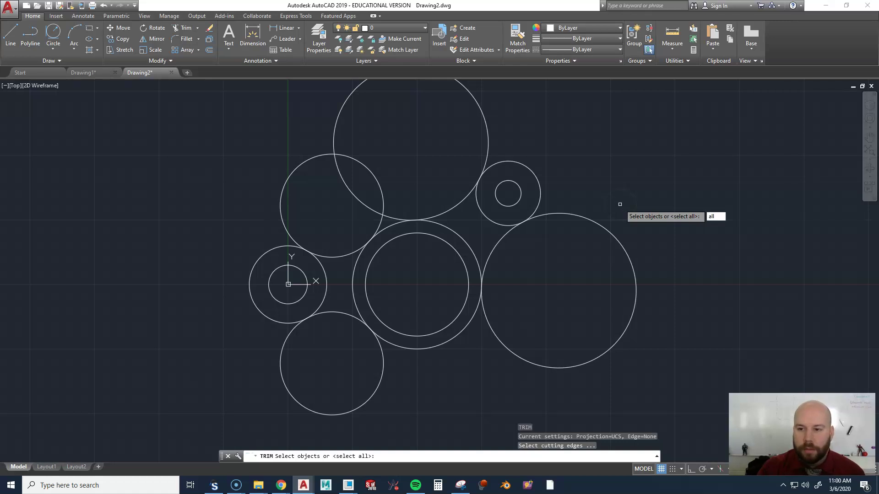
pyautogui.write('all')
pyautogui.press('Return')
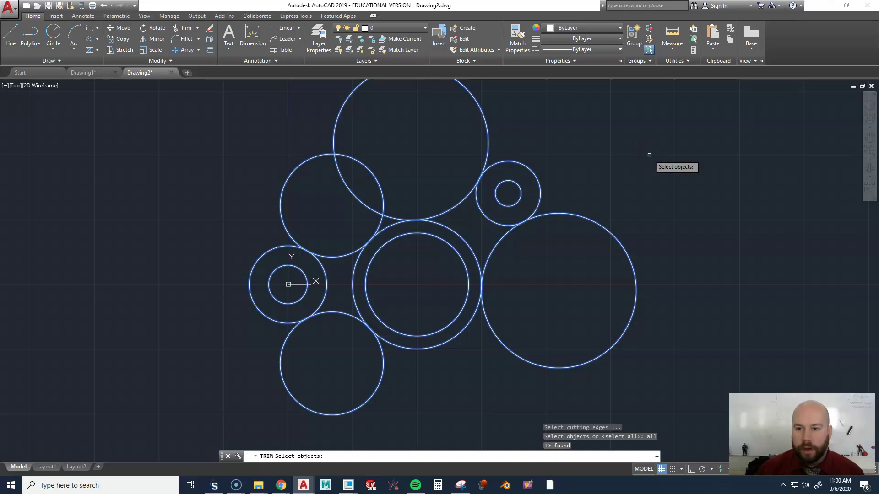
pyautogui.press('Return')
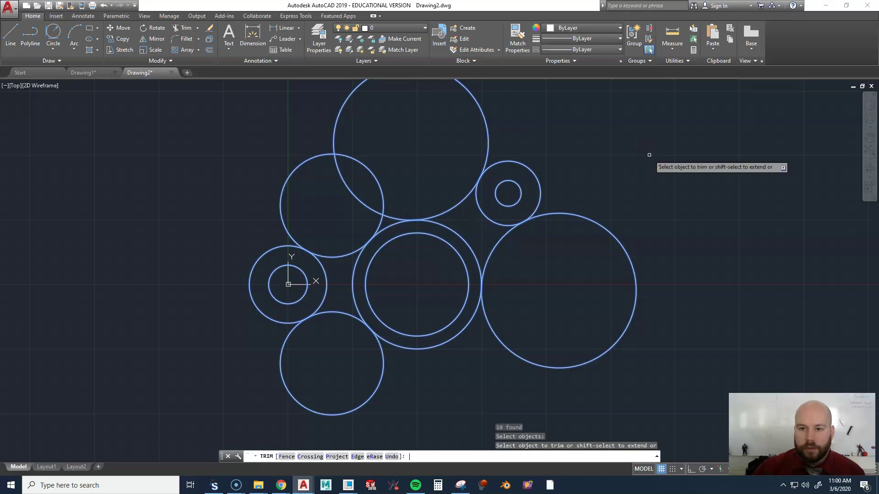
pyautogui.click(351, 91)
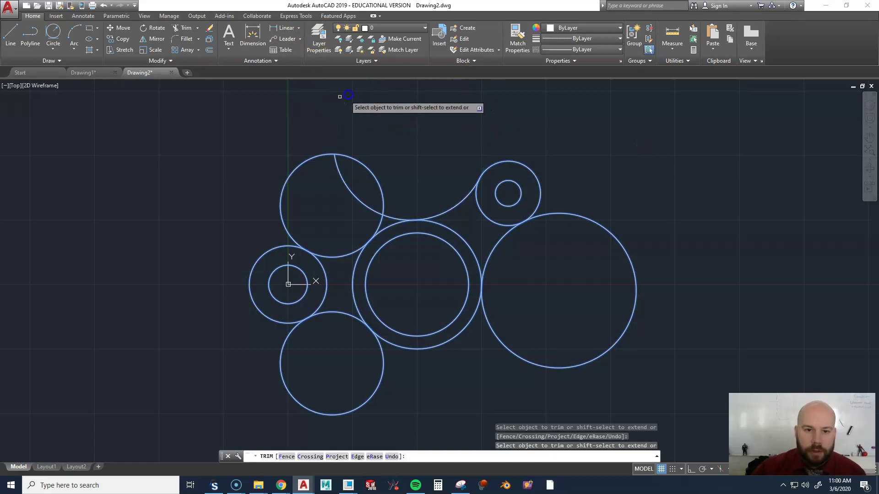
pyautogui.click(304, 160)
pyautogui.click(337, 161)
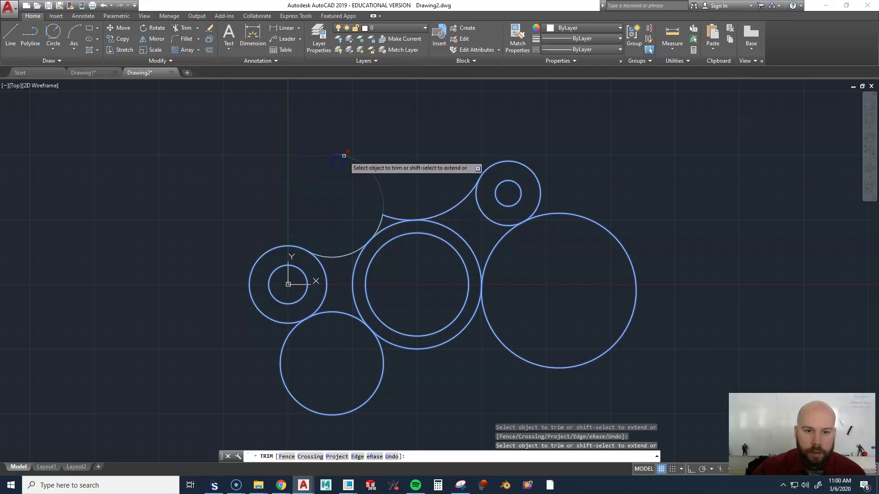
pyautogui.click(390, 225)
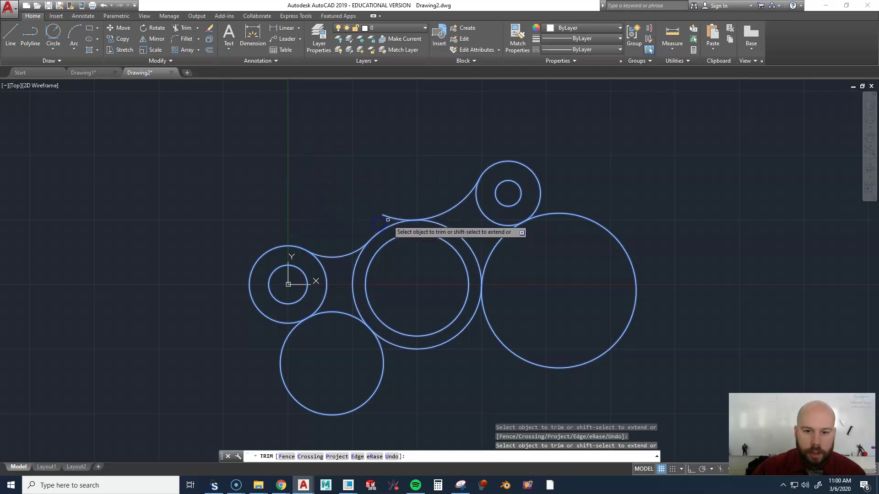
pyautogui.click(626, 327)
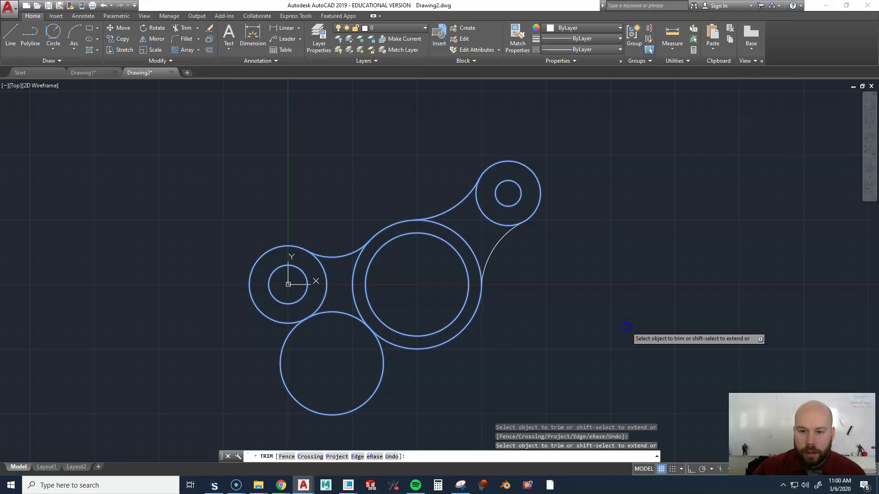
pyautogui.click(364, 402)
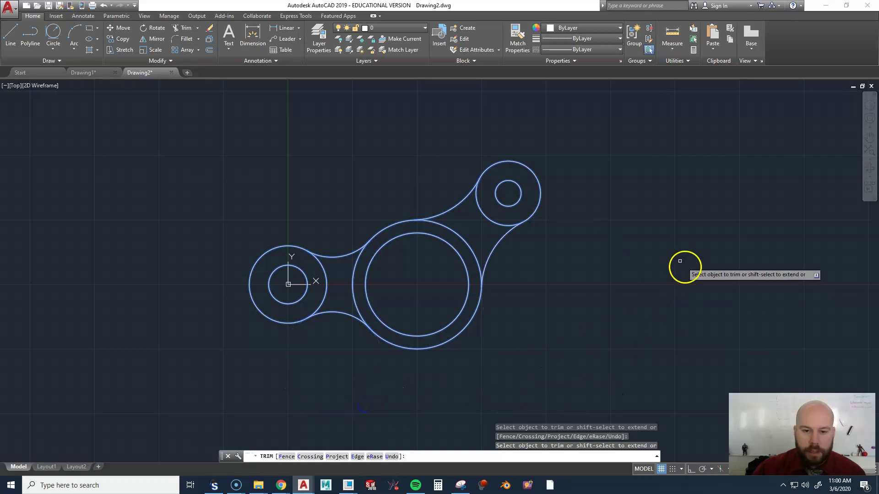
pyautogui.press('Escape')
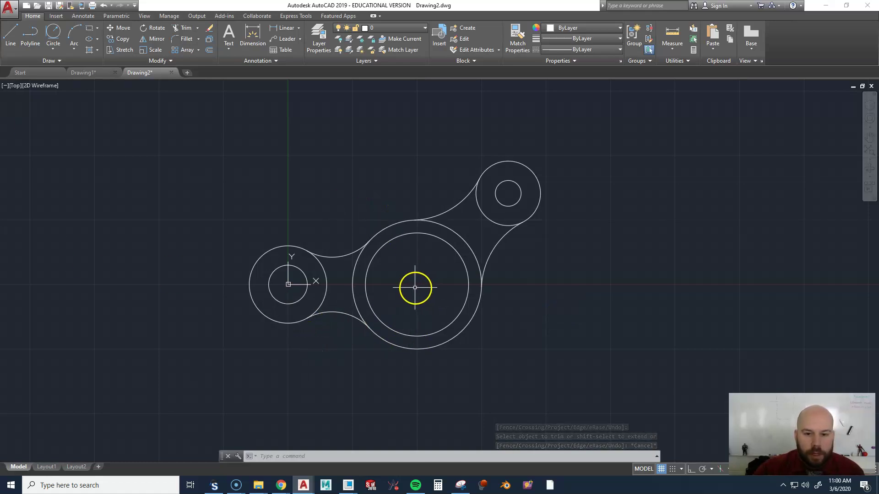
# - Bring the Snipping Tool reference drawing back over the AutoCAD drawing to check the middle hub's inner details
pyautogui.moveTo(0, 60); pyautogui.dragTo(472, 27)
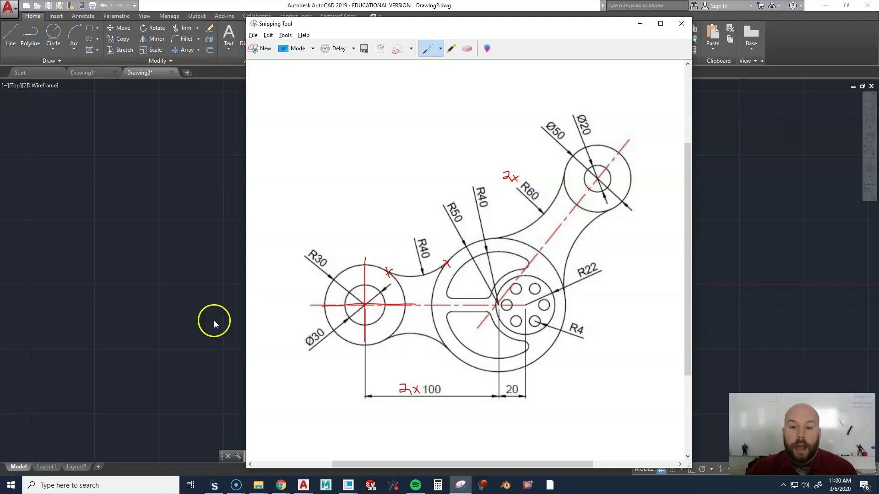
# - Mark the middle hub's rim width and the web between its two cutouts with arrows on the reference drawing, then return to AutoCAD
pyautogui.rightClick(465, 291)
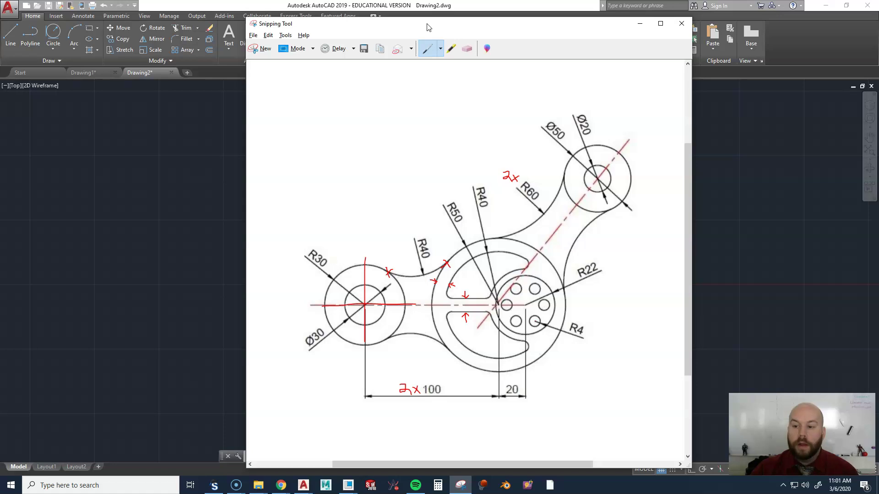
pyautogui.moveTo(438, 27)
pyautogui.mouseDown()
pyautogui.moveTo(0, 23)
pyautogui.moveTo(369, 31)
pyautogui.mouseUp()
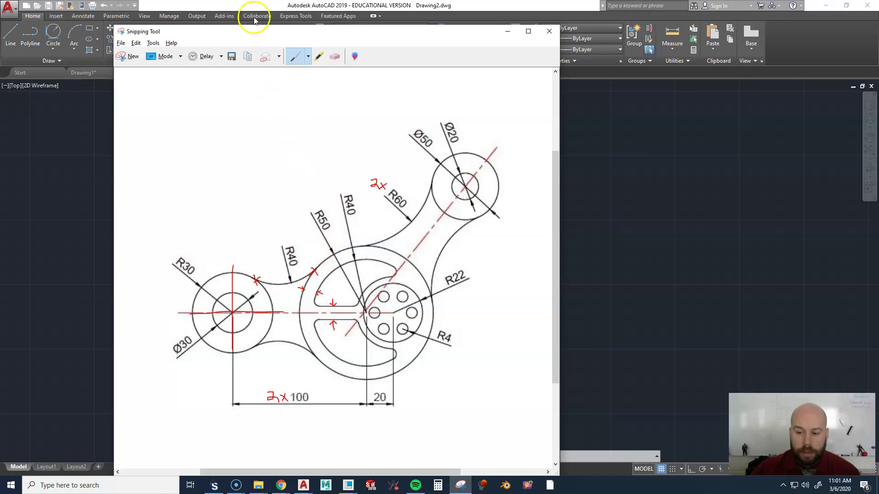
pyautogui.moveTo(315, 35); pyautogui.dragTo(0, 32)
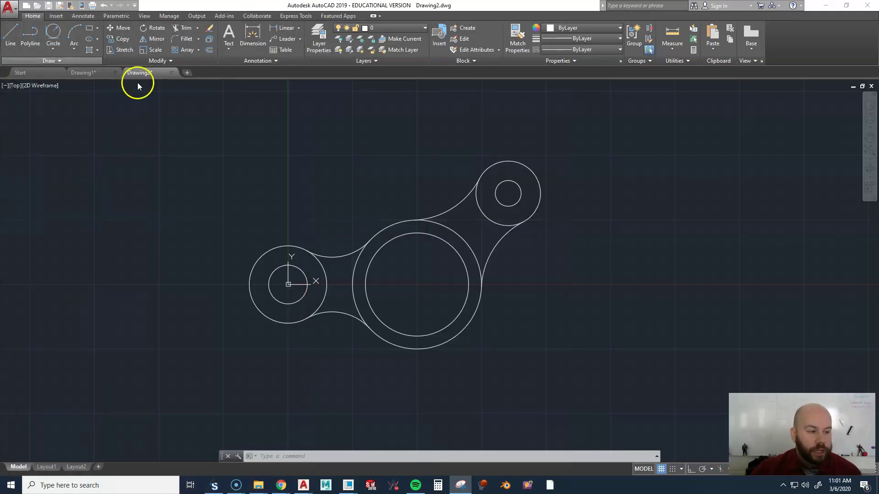
pyautogui.click(413, 269)
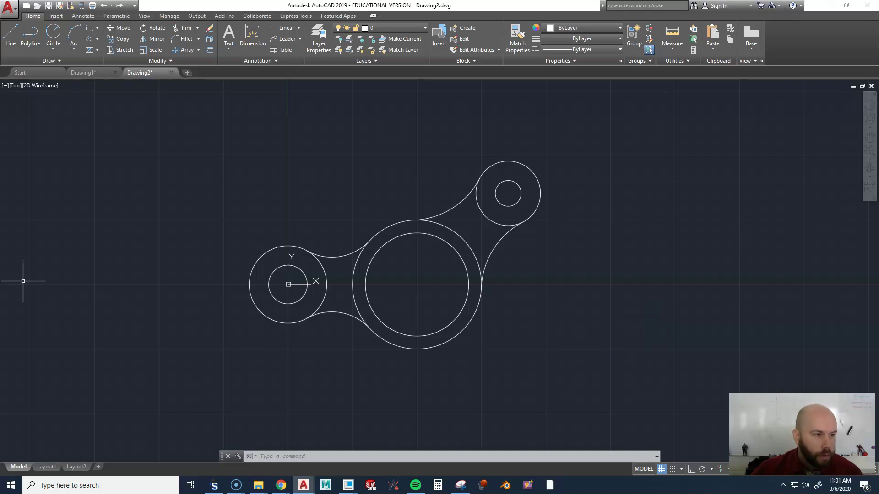
# - Check the reference drawing for the centre offset and radius of the off-centre circle in the middle hub
pyautogui.hotkey('alt', 'Tab')
pyautogui.moveTo(196, 39); pyautogui.dragTo(323, 40)
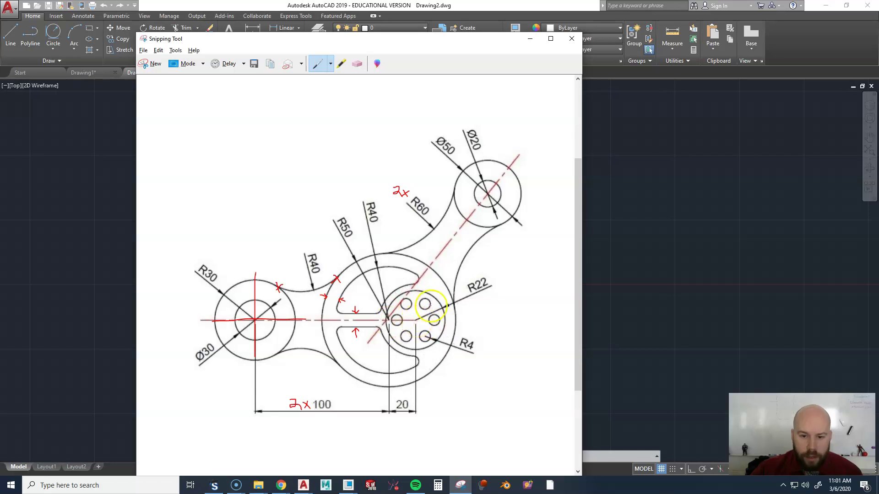
pyautogui.moveTo(422, 40)
pyautogui.mouseDown()
pyautogui.moveTo(245, 55)
pyautogui.moveTo(1, 59)
pyautogui.mouseUp()
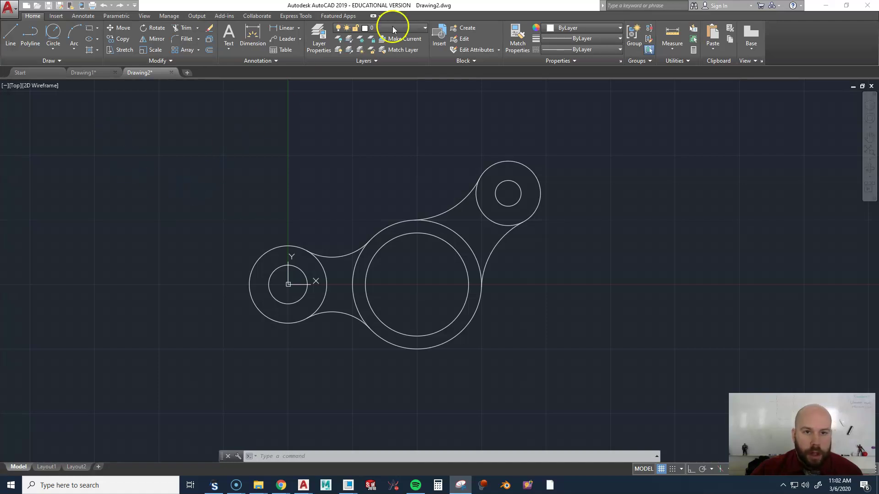
# - With Ortho on, draw a horizontal line 20 long from the middle hub's centre toward its right side
pyautogui.click(361, 170)
pyautogui.write('l')
pyautogui.press('Return')
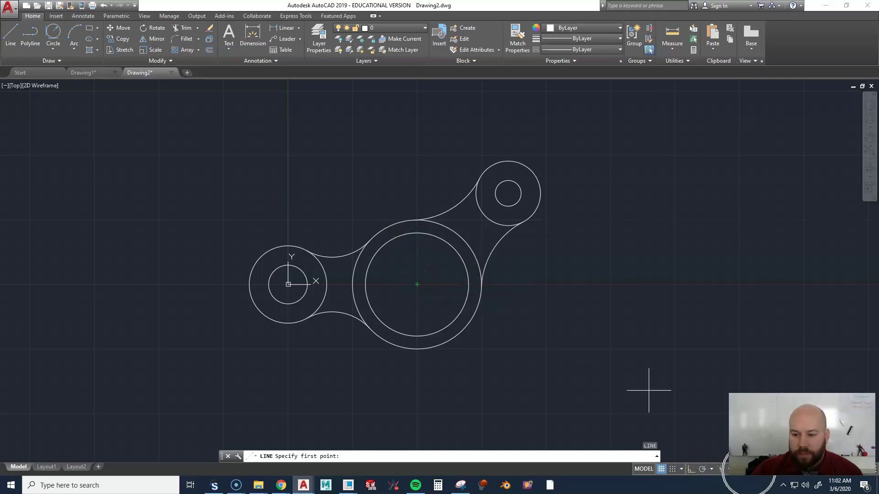
pyautogui.click(417, 285)
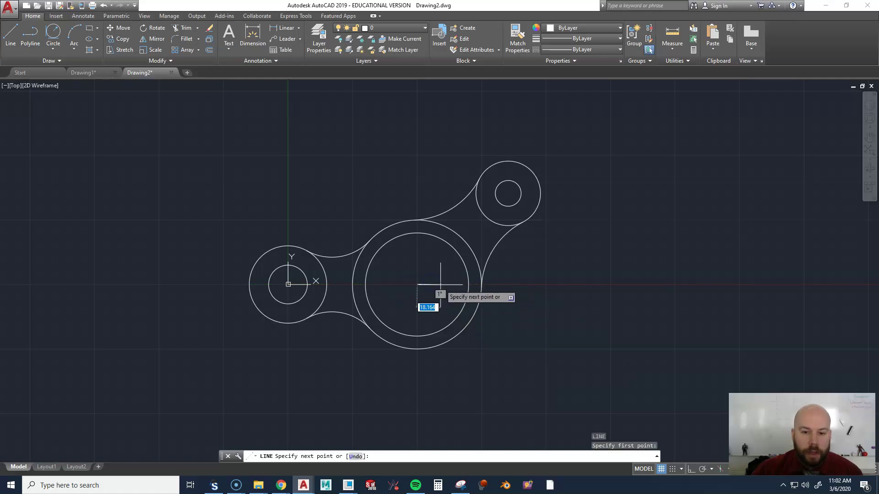
pyautogui.click(691, 470)
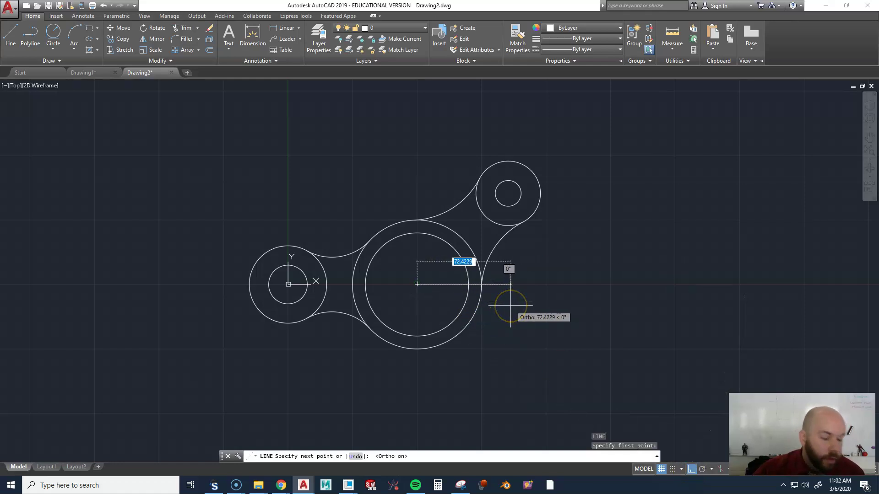
pyautogui.press('Return')
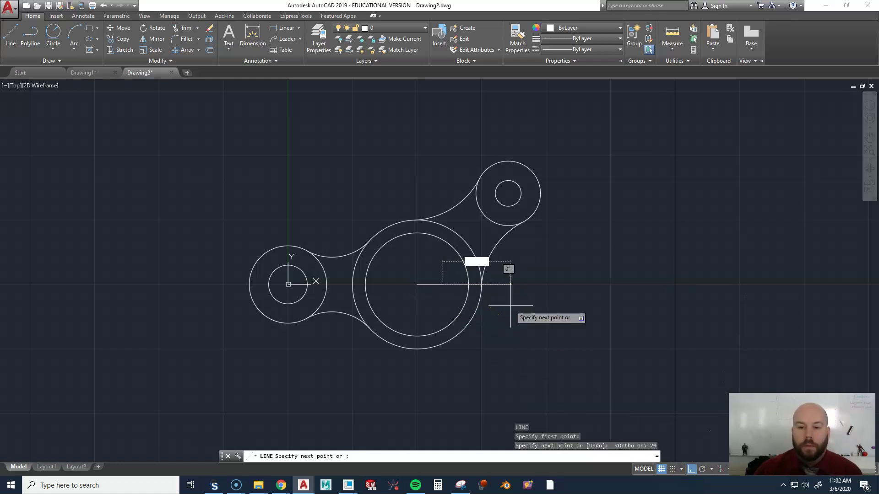
pyautogui.press('Escape')
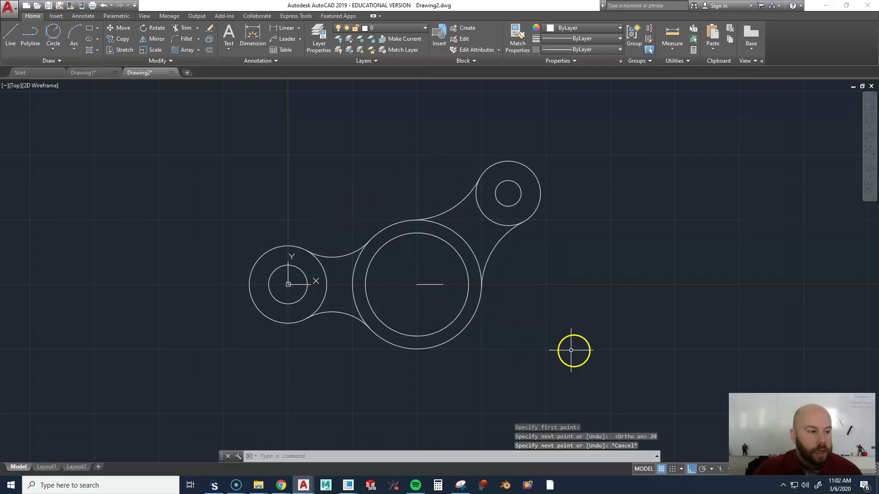
# - Draw a circle with a radius of 22 centred on the right end of the 20-long line
pyautogui.write('c')
pyautogui.press('Return')
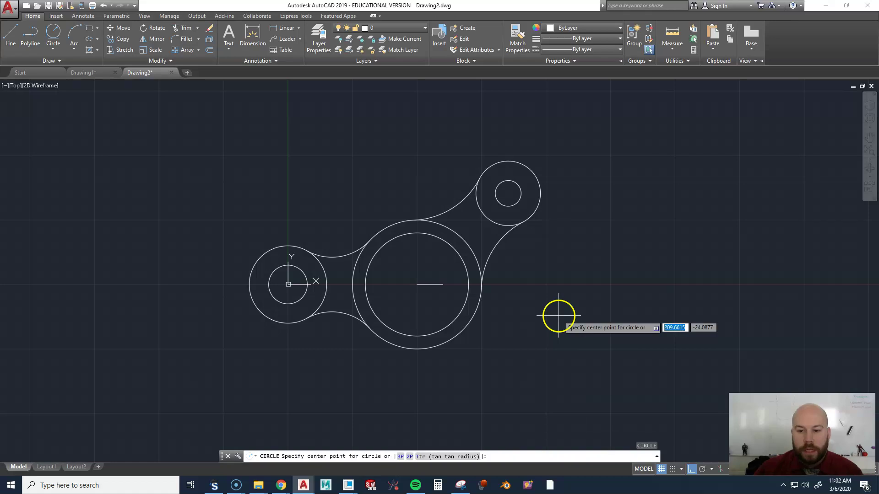
pyautogui.click(442, 284)
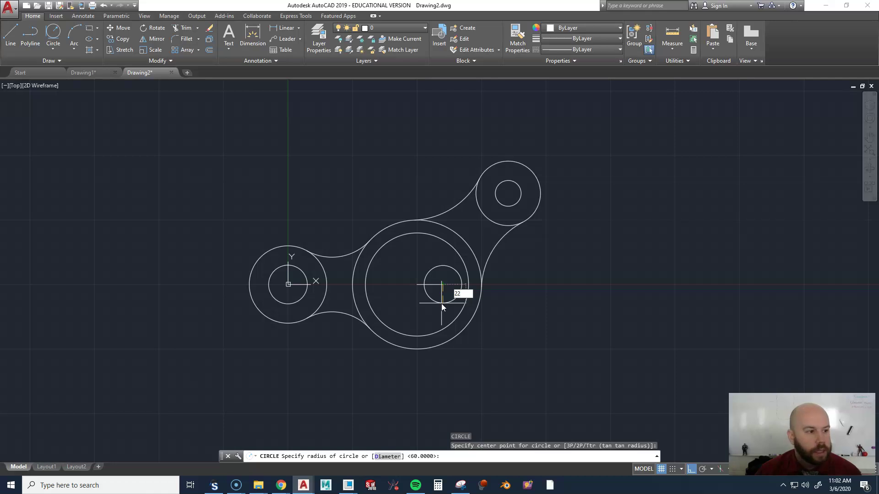
pyautogui.press('Return')
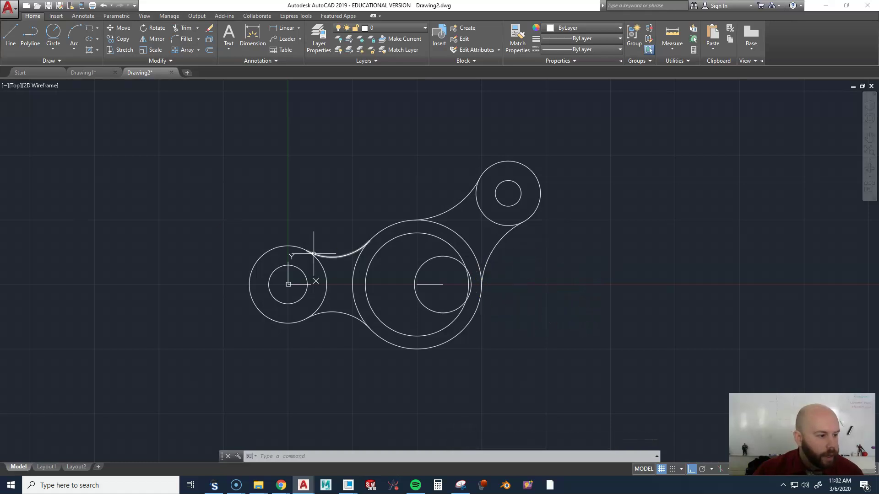
# - Mark the gap between the R22 circle and the cutouts' inner arc on the reference drawing, then move it out of the way
pyautogui.hotkey('alt', 'Tab')
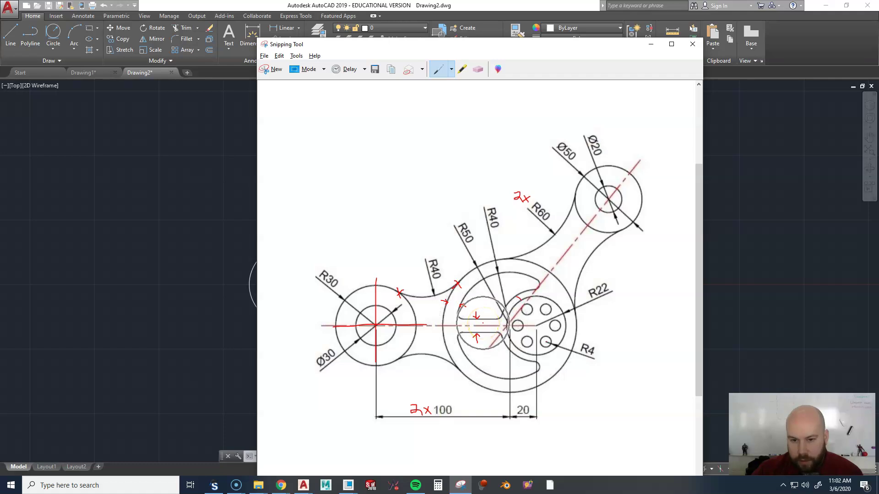
pyautogui.click(518, 301)
pyautogui.click(517, 299)
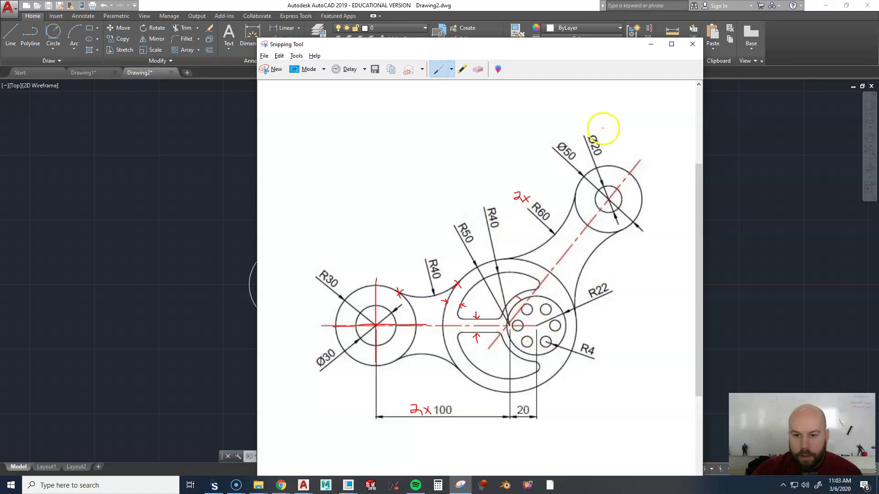
pyautogui.moveTo(473, 46)
pyautogui.mouseDown()
pyautogui.moveTo(359, 58)
pyautogui.moveTo(0, 58)
pyautogui.mouseUp()
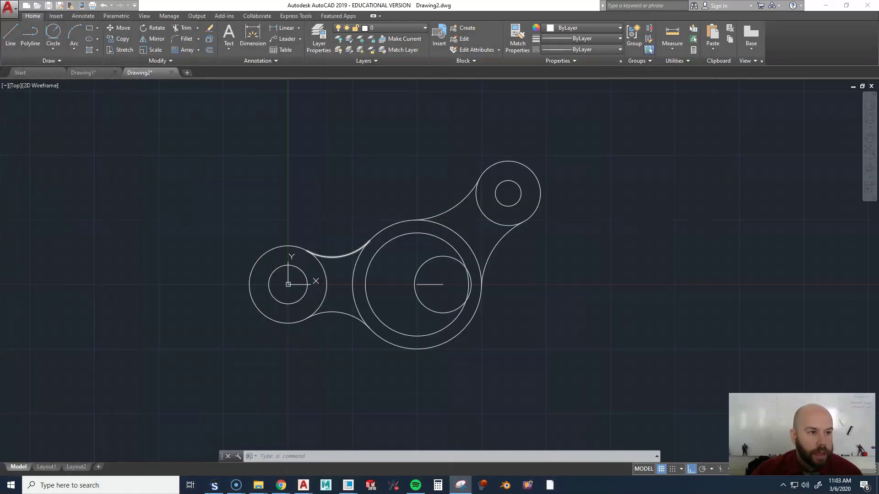
# - Draw a circle with a radius of 27 concentric with the R22 circle in the middle hub
pyautogui.click(530, 326)
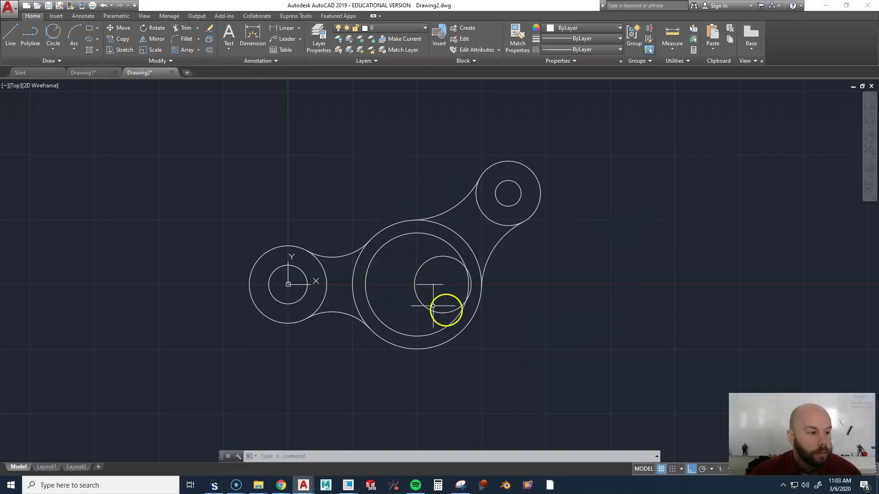
pyautogui.scroll(-1, 414, 271)
pyautogui.scroll(4, 412, 275)
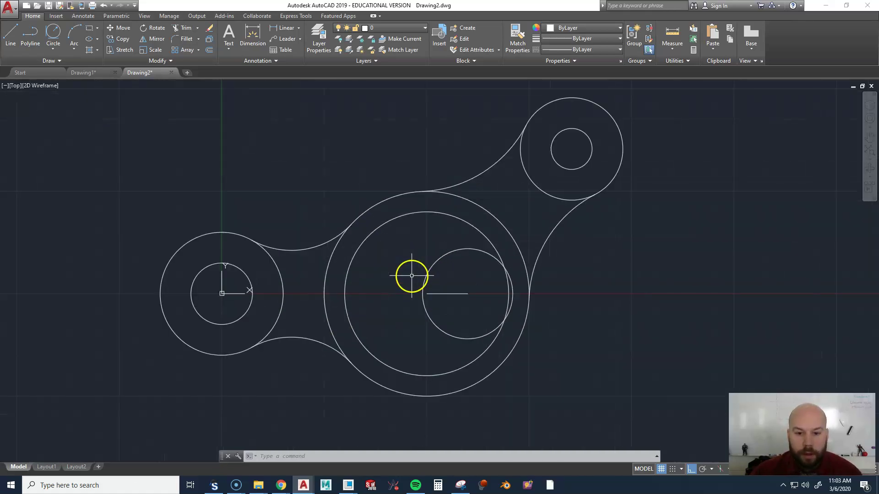
pyautogui.moveTo(450, 299)
pyautogui.mouseDown(button='middle')
pyautogui.moveTo(483, 291)
pyautogui.moveTo(509, 307)
pyautogui.mouseUp(button='middle')
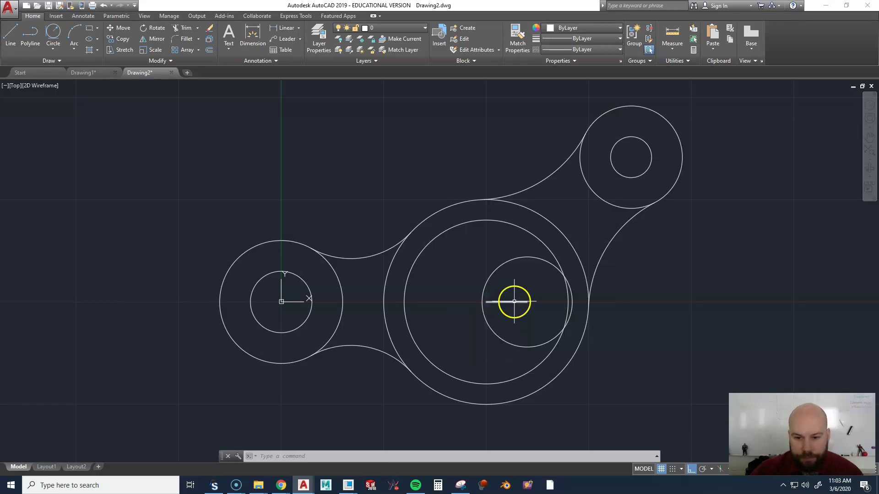
pyautogui.write('c')
pyautogui.press('Return')
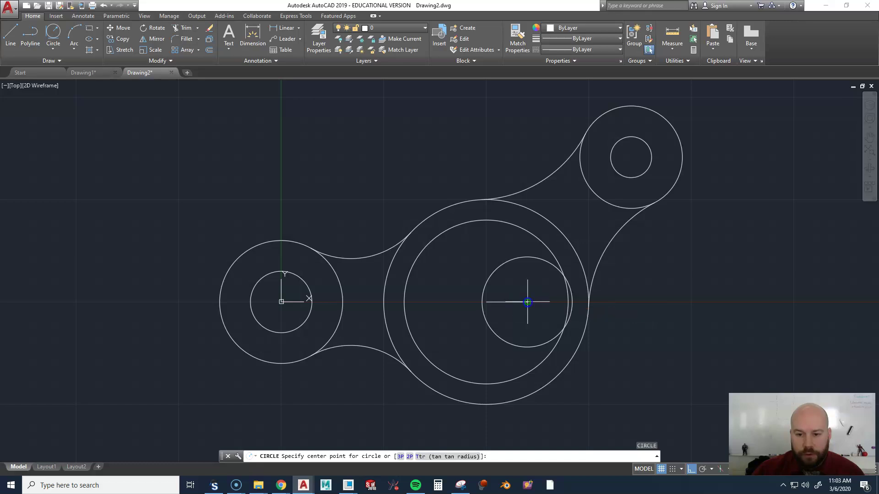
pyautogui.click(527, 302)
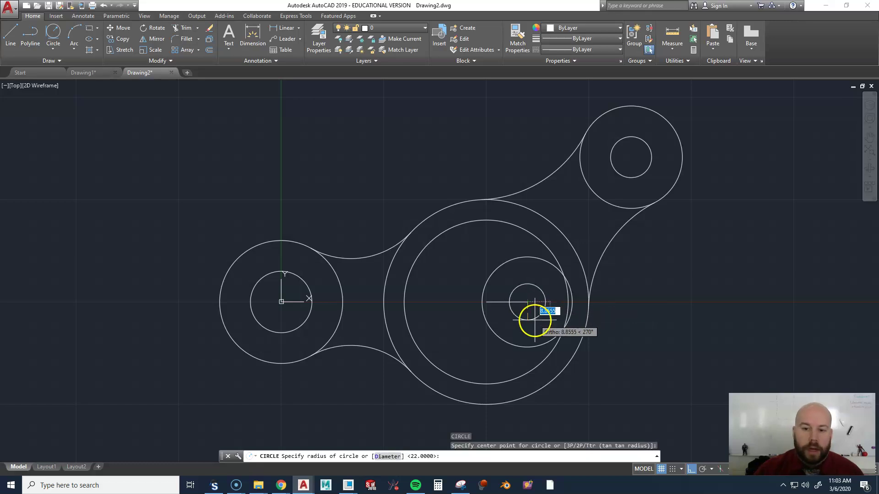
pyautogui.press('Return')
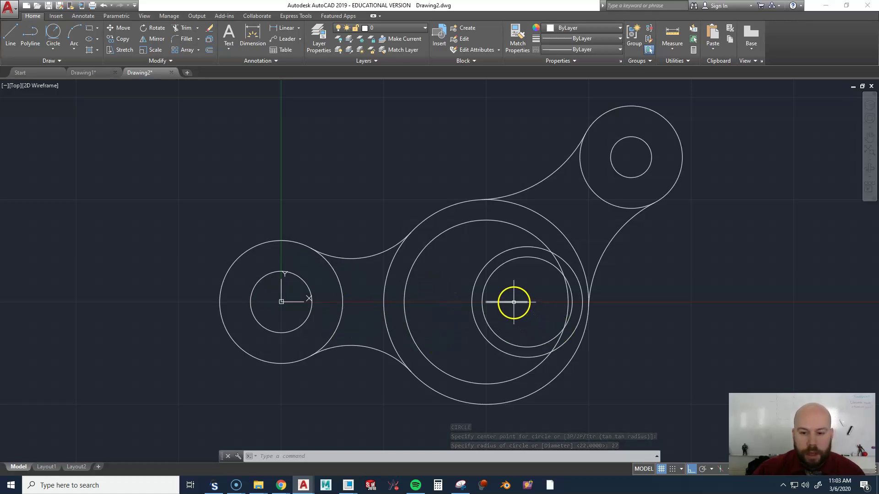
# - Erase the short horizontal construction line inside the middle hub
pyautogui.write('e')
pyautogui.press('Return')
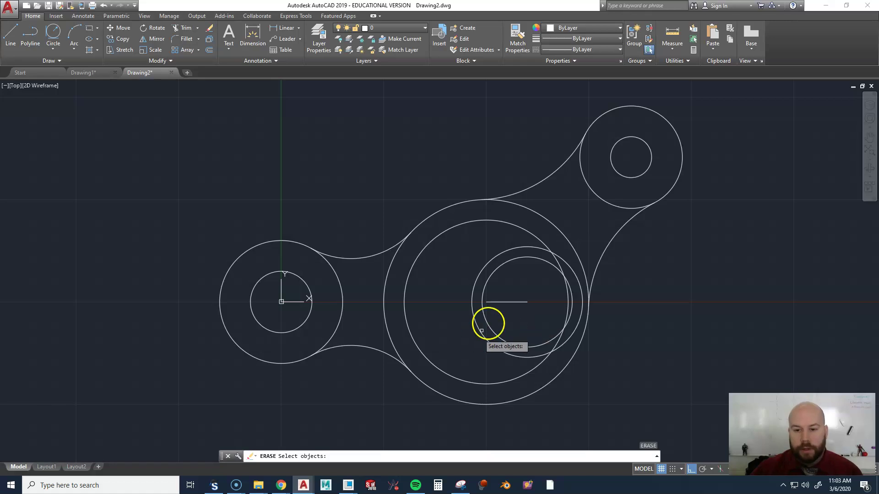
pyautogui.click(512, 303)
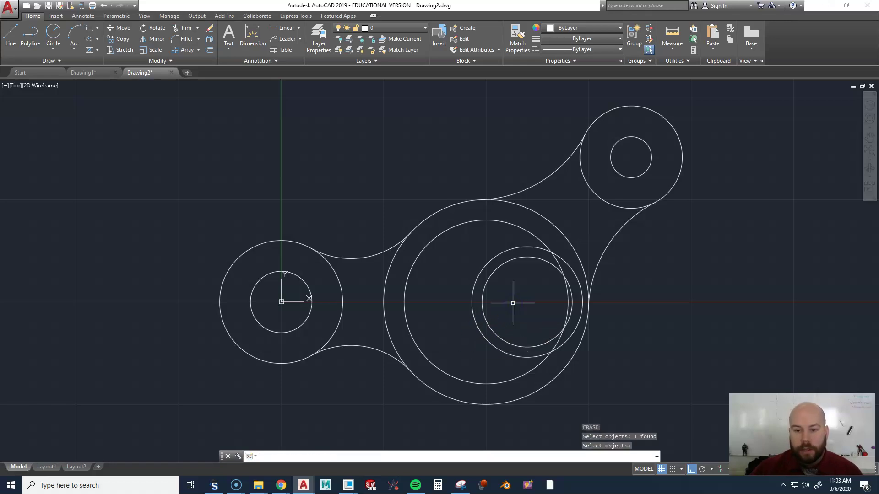
pyautogui.rightClick(572, 304)
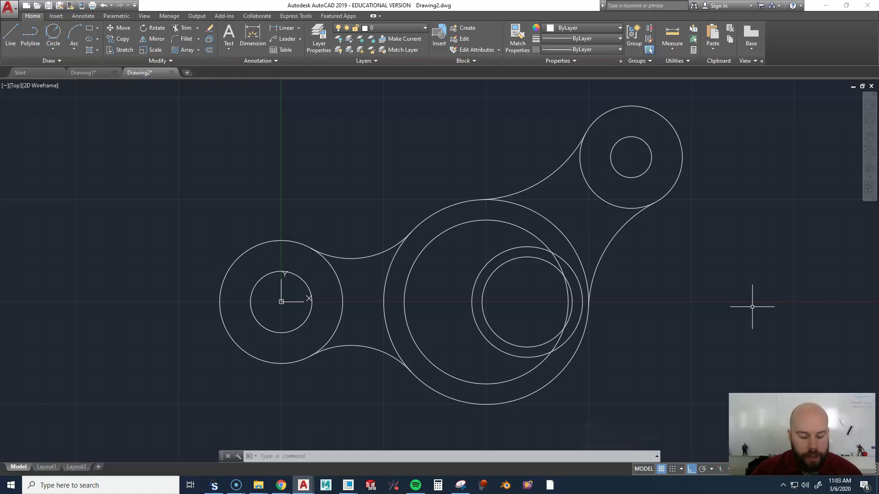
# - Draw a horizontal line from the R22 circle's centre leftward, ending between the middle hub's R40 and R50 circles
pyautogui.write('l')
pyautogui.press('Return')
pyautogui.click(551, 262)
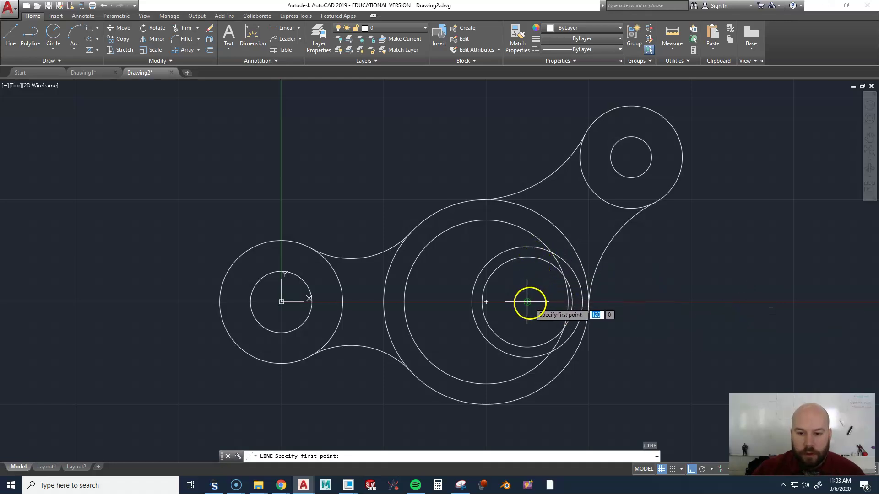
pyautogui.click(527, 302)
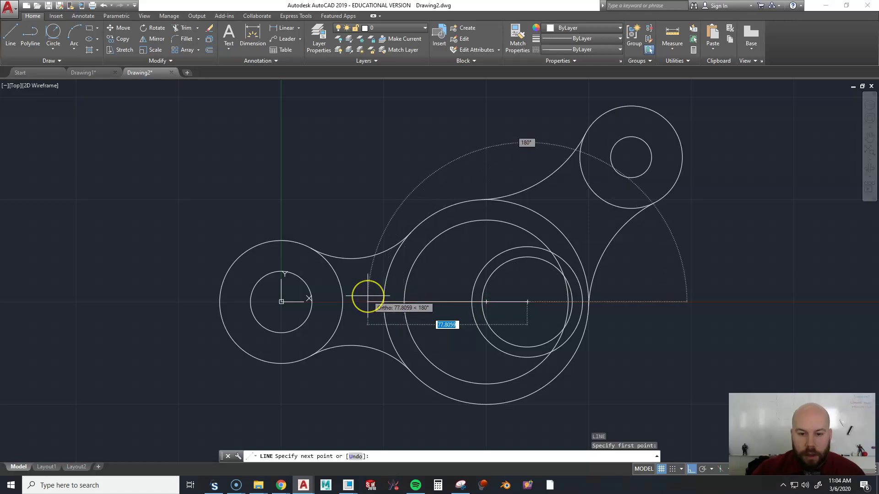
pyautogui.click(393, 293)
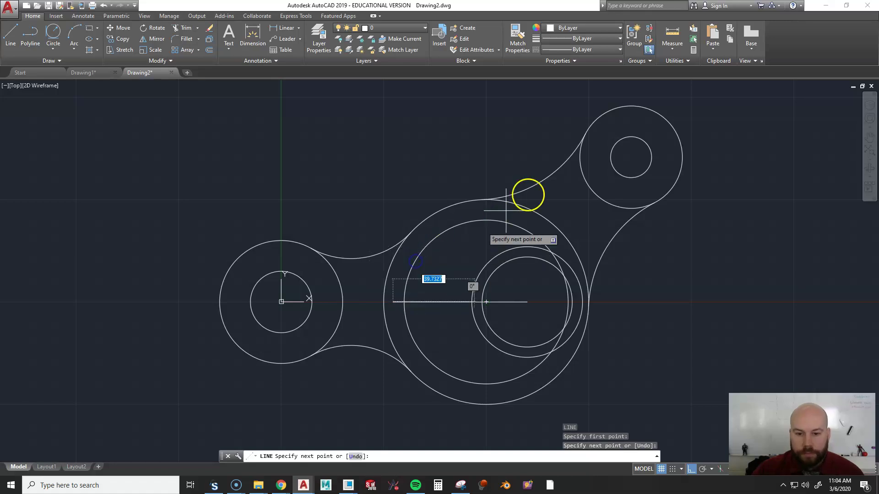
pyautogui.press('Escape')
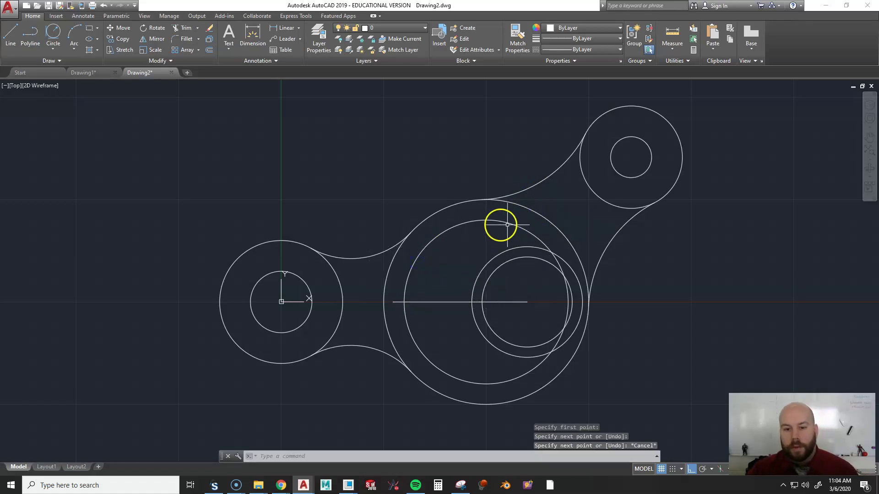
pyautogui.rightClick(461, 279)
pyautogui.press('Escape')
# - Offset the horizontal construction line in the middle hub by 5 to both sides
pyautogui.write('o')
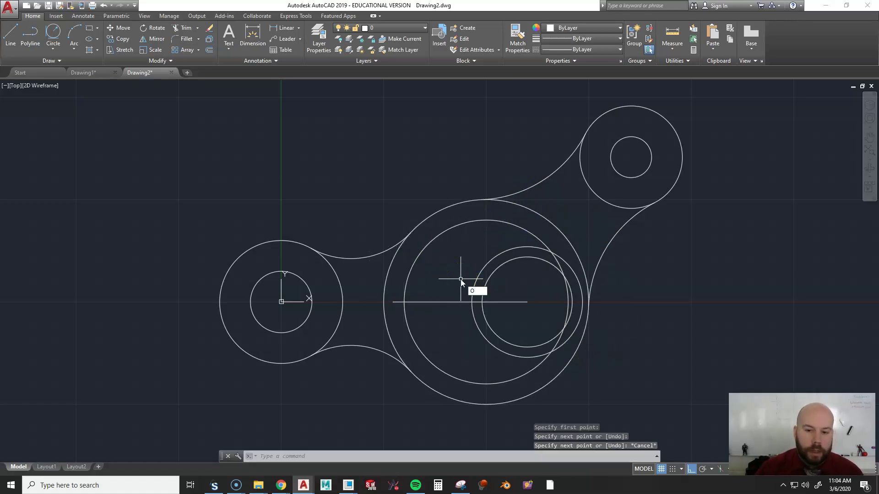
pyautogui.press('Return')
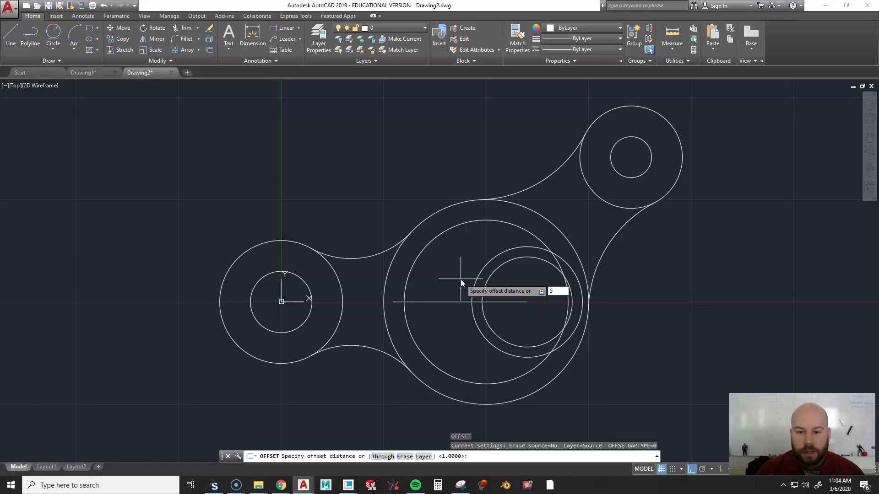
pyautogui.press('Return')
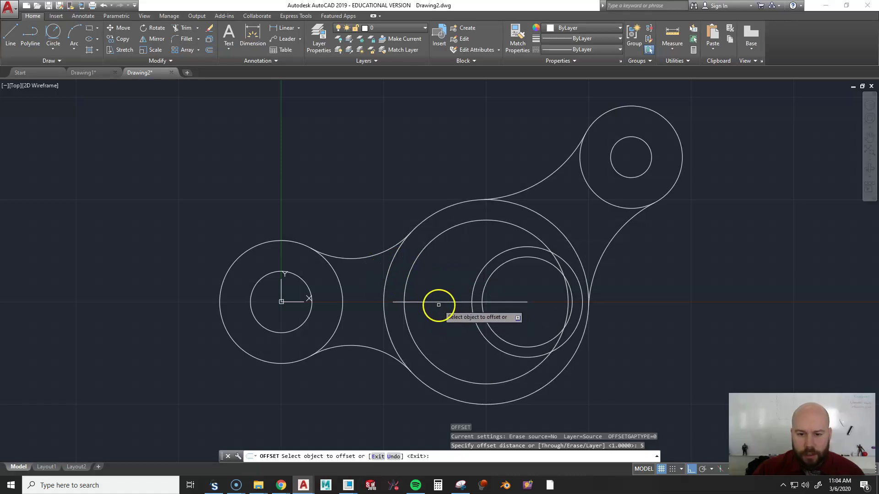
pyautogui.click(438, 302)
pyautogui.click(440, 271)
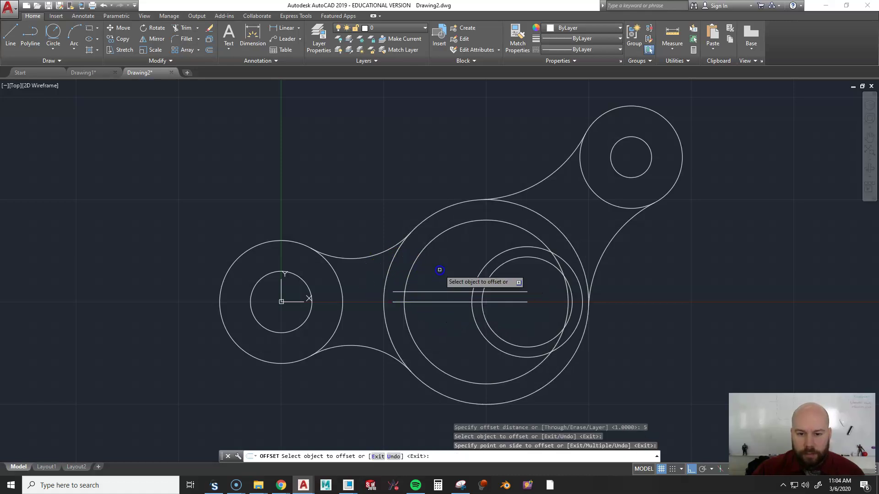
pyautogui.click(439, 304)
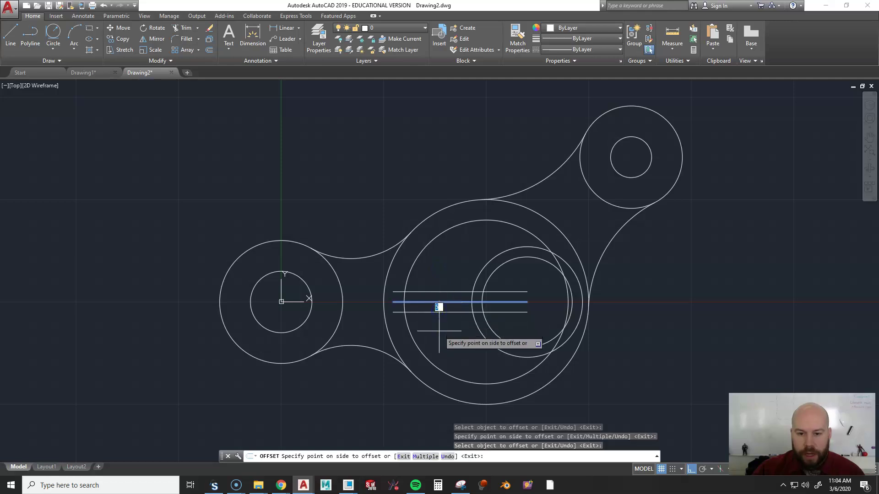
pyautogui.click(438, 332)
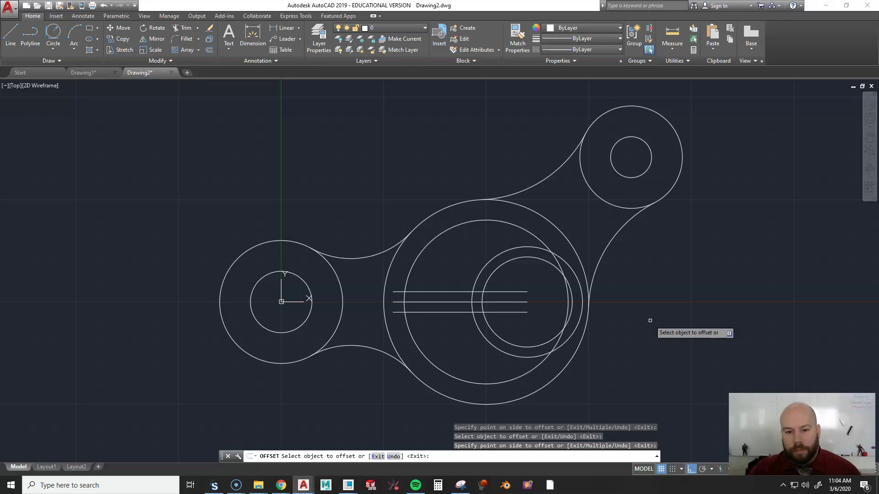
pyautogui.press('Escape')
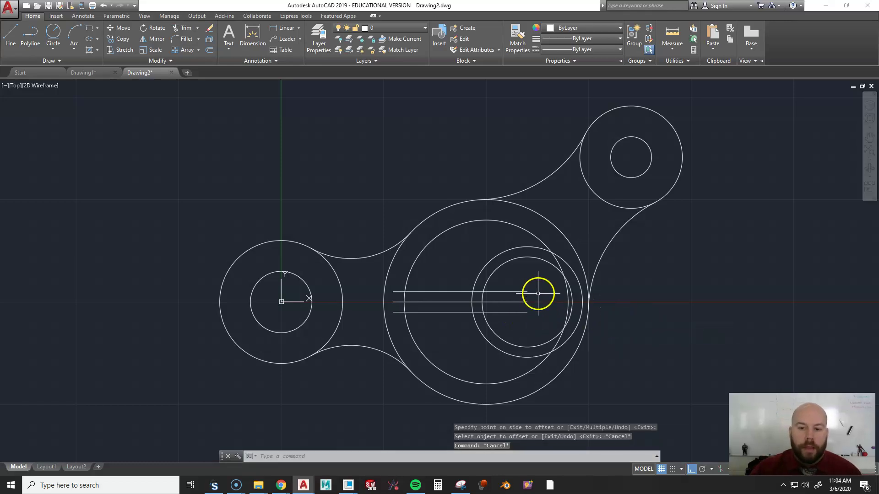
# - Erase the original centre line between the two offset lines in the middle hub
pyautogui.write('E')
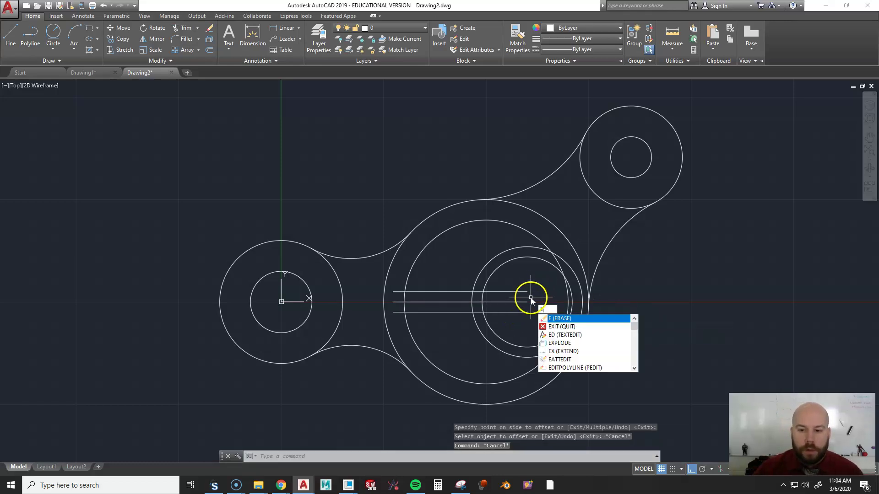
pyautogui.press('Return')
pyautogui.click(521, 301)
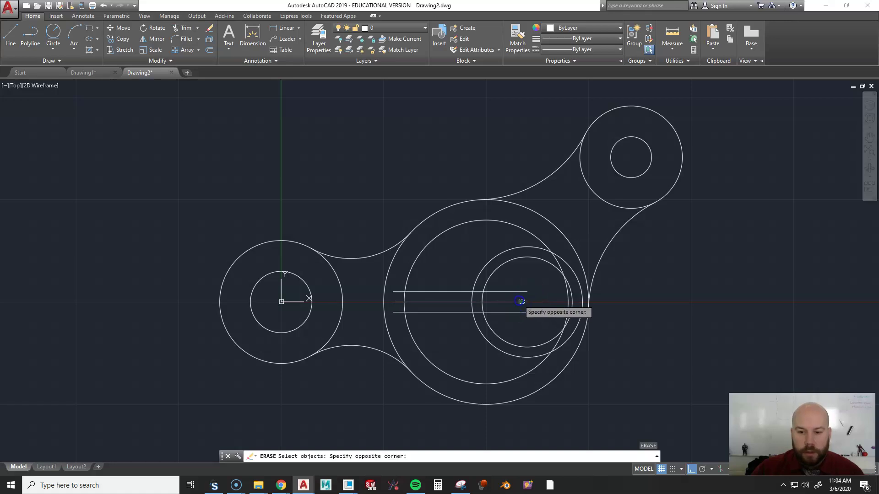
pyautogui.click(520, 301)
pyautogui.press('Return')
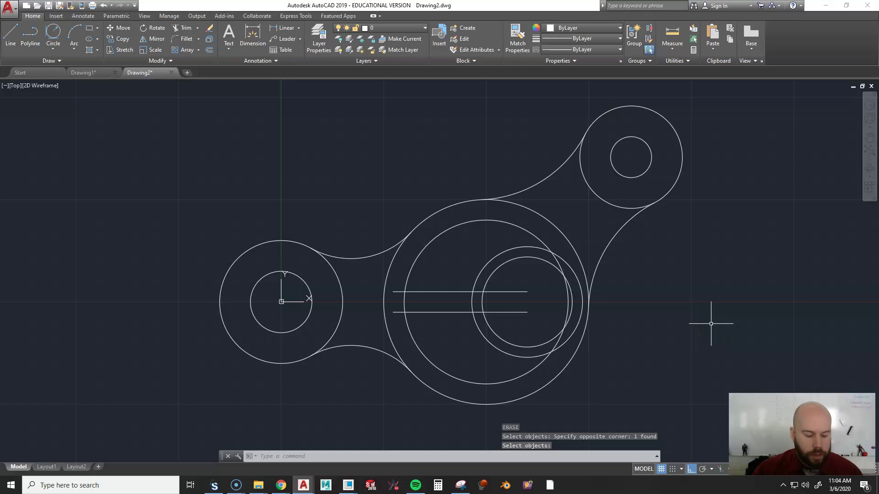
# - Trim the offset lines' ends outside the R40 circle and the pieces of the R40 and R27 circles between the lines
pyautogui.write('tr')
pyautogui.press('Return')
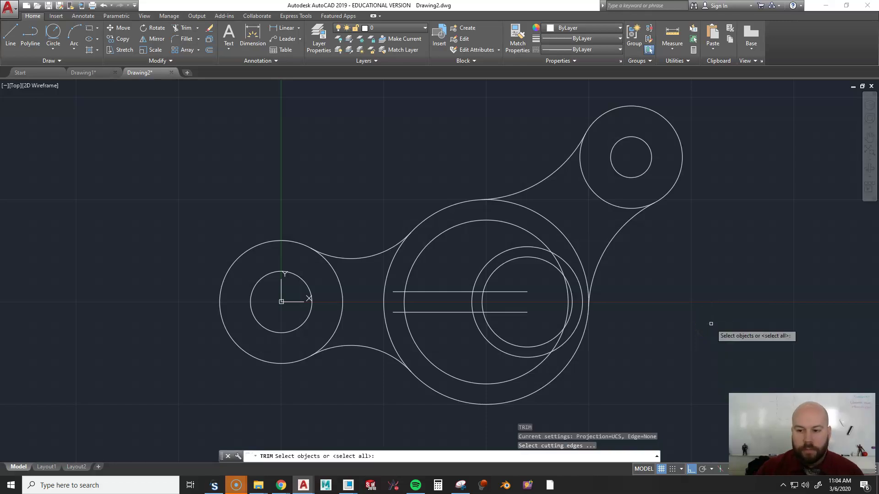
pyautogui.click(633, 397)
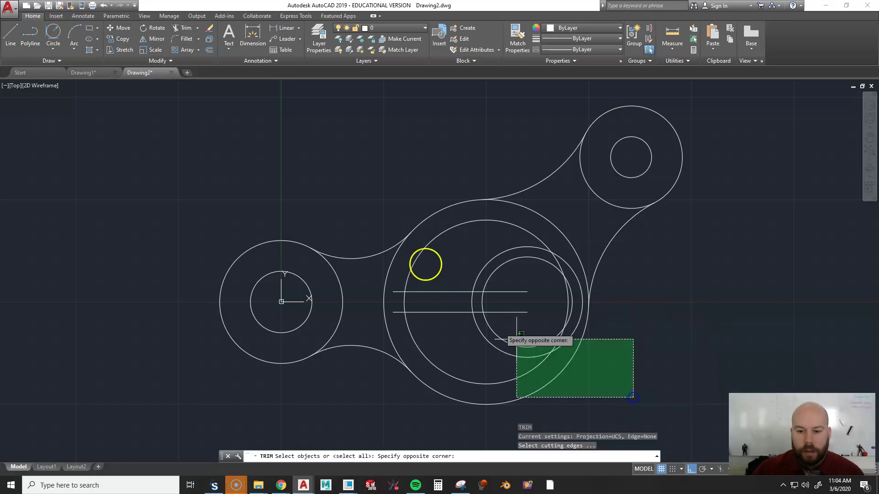
pyautogui.click(359, 169)
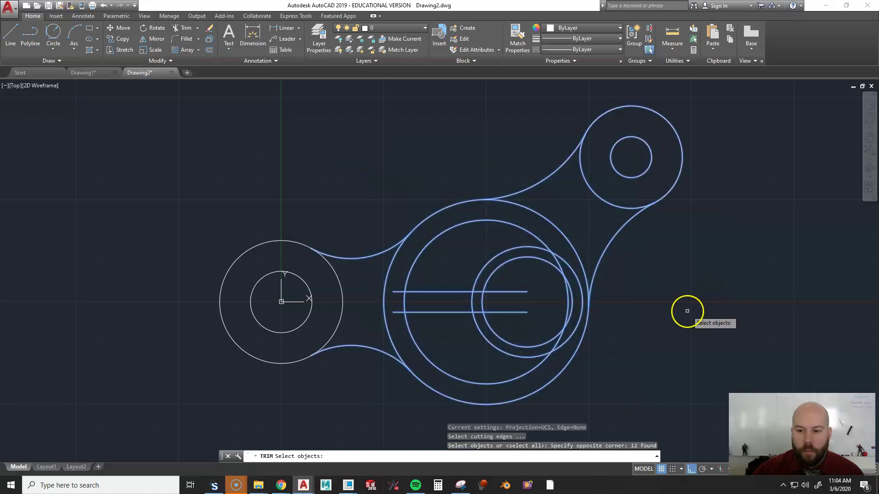
pyautogui.press('Return')
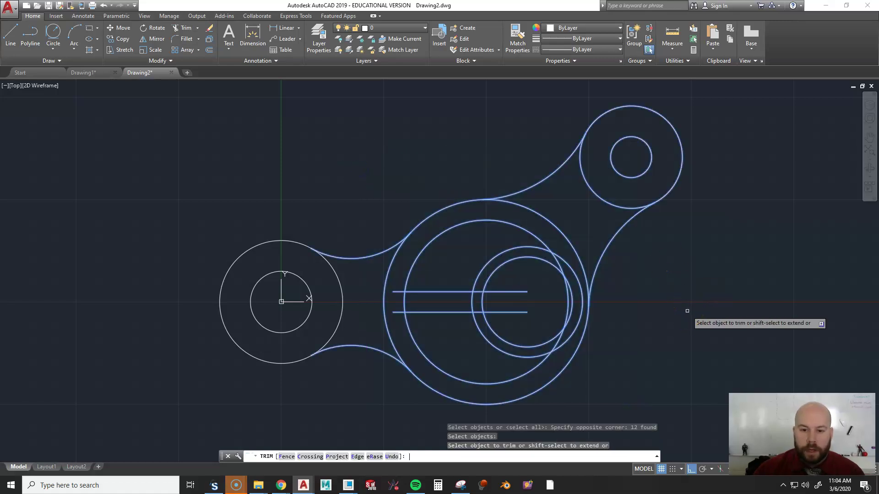
pyautogui.click(393, 290)
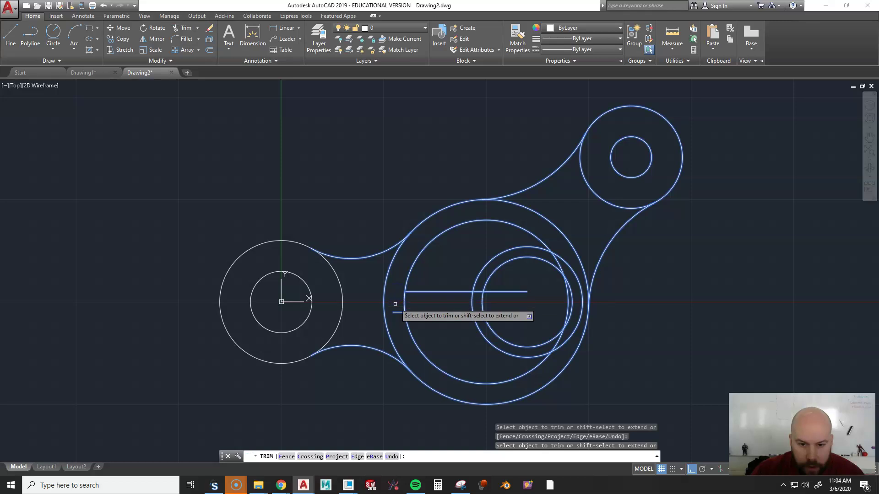
pyautogui.click(405, 301)
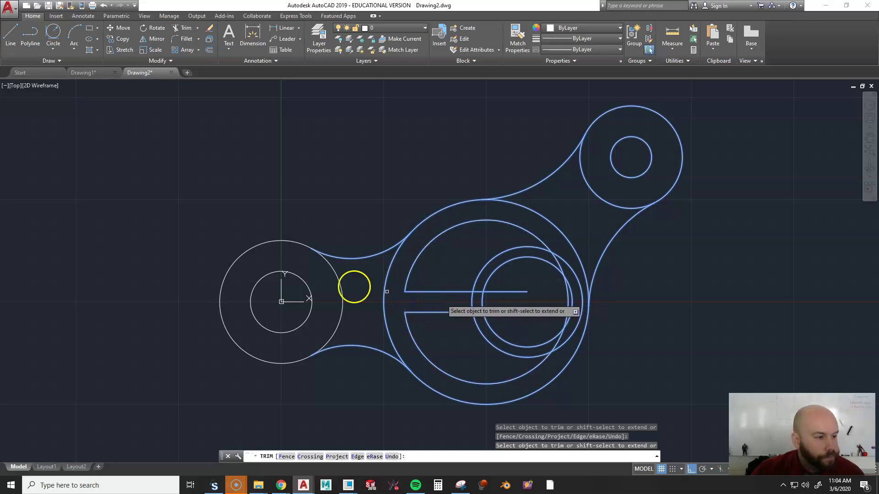
pyautogui.click(480, 302)
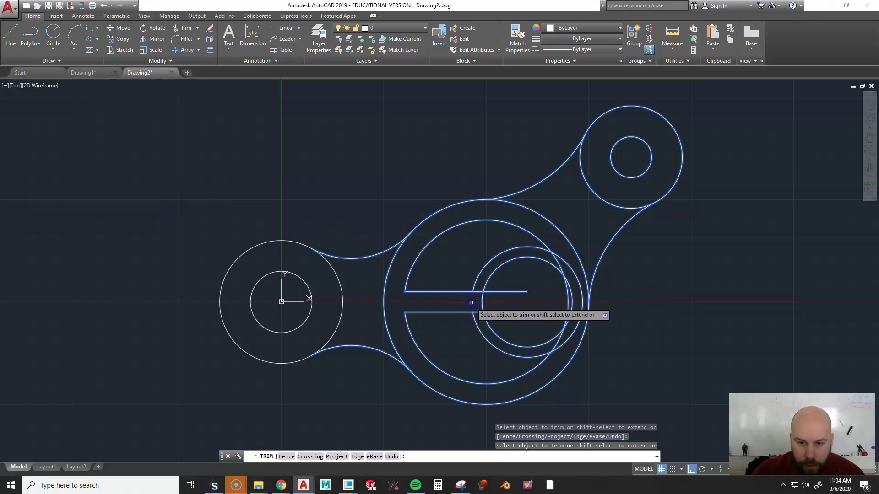
# - Try to trim the offset lines inside the middle hub's R22 circle, then undo the trims that left this circle open
pyautogui.click(519, 292)
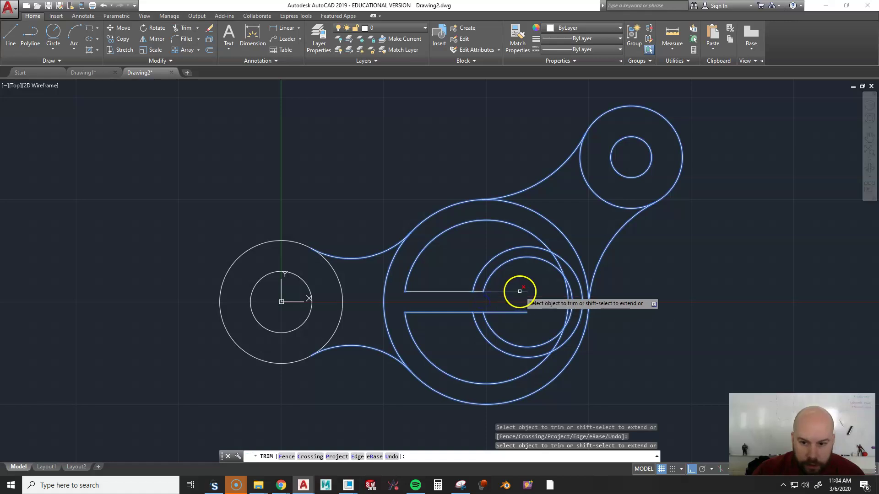
pyautogui.click(517, 311)
pyautogui.click(483, 288)
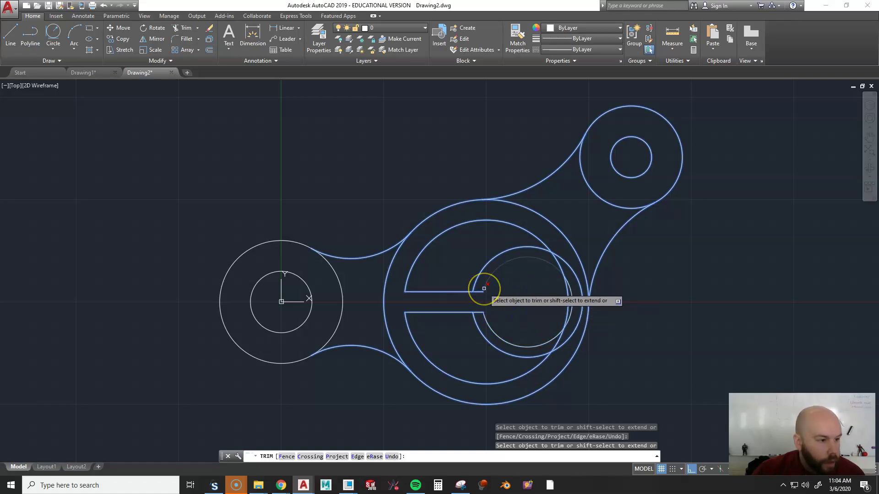
pyautogui.click(477, 292)
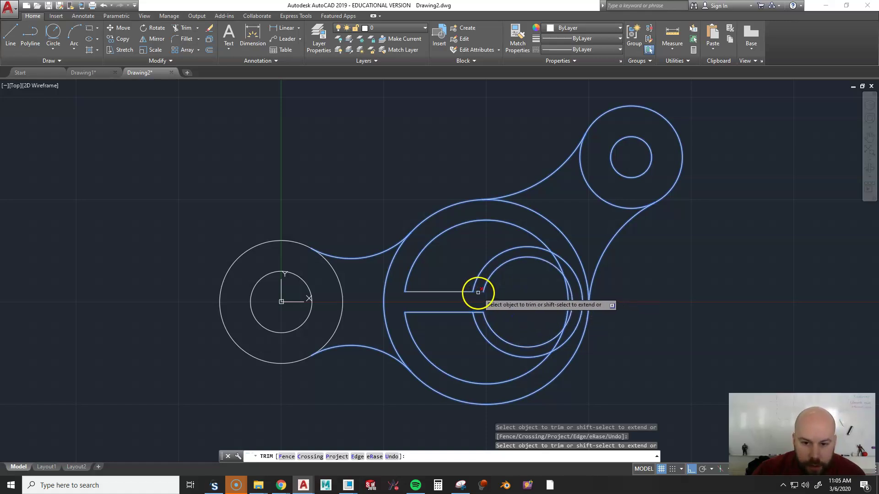
pyautogui.hotkey('ctrl', 'z')
pyautogui.hotkey('ctrl', 'z')
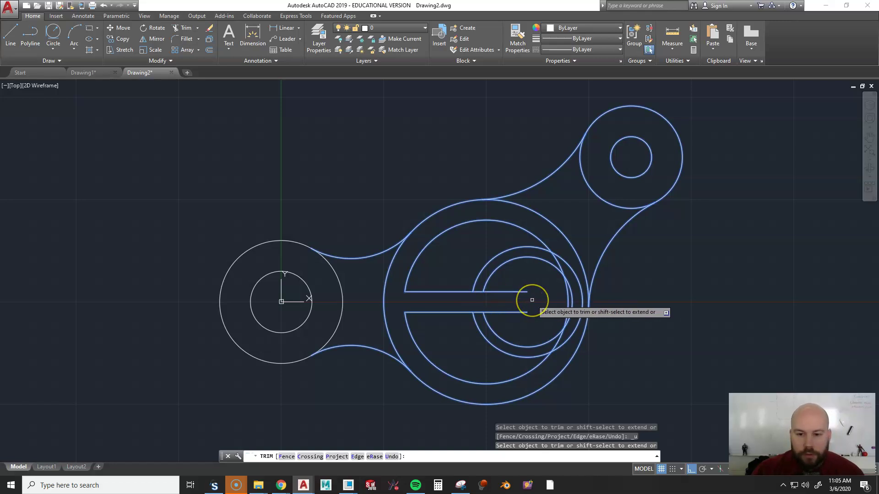
# - Trim the two offset lines back to the R27 circle, keeping the R22 circle whole
pyautogui.click(523, 292)
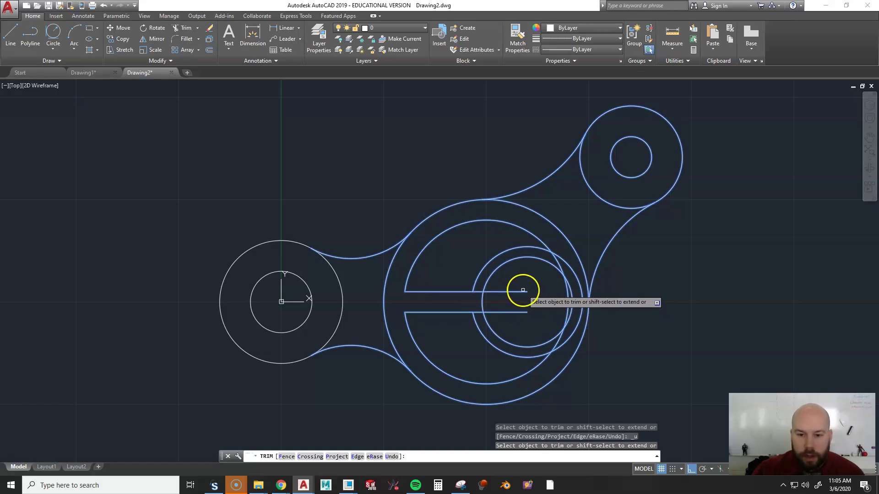
pyautogui.click(514, 311)
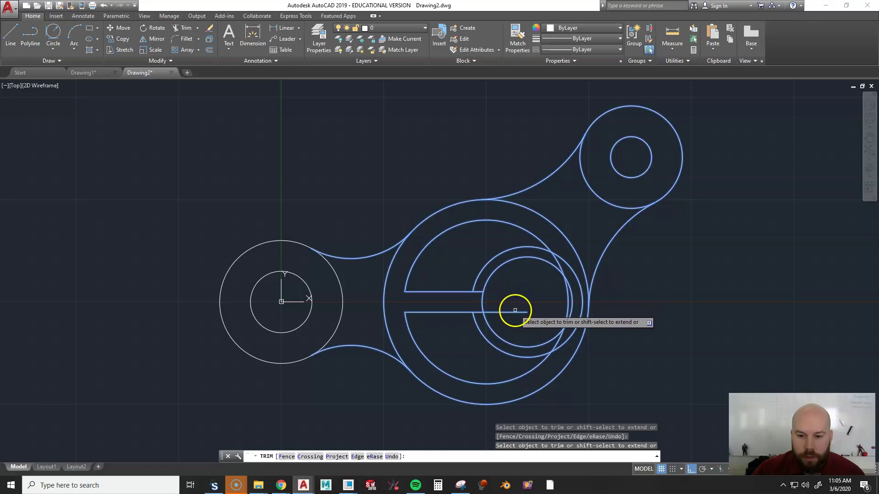
pyautogui.click(470, 311)
pyautogui.click(479, 312)
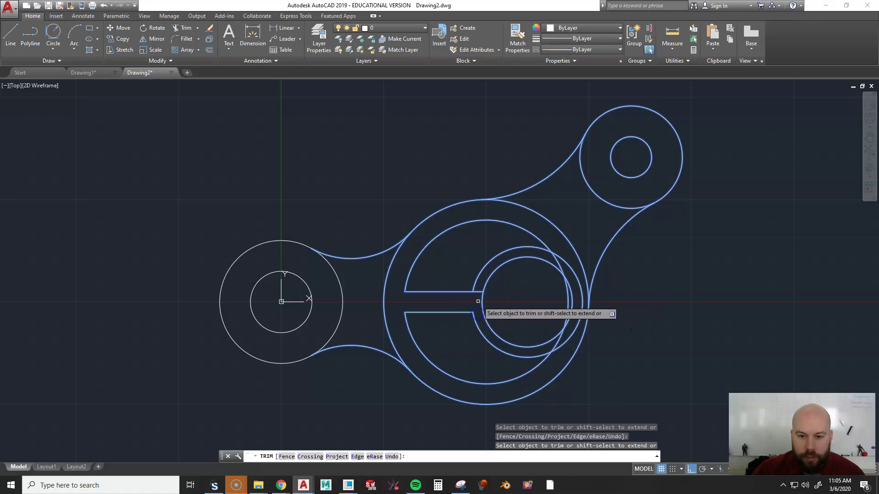
pyautogui.click(479, 293)
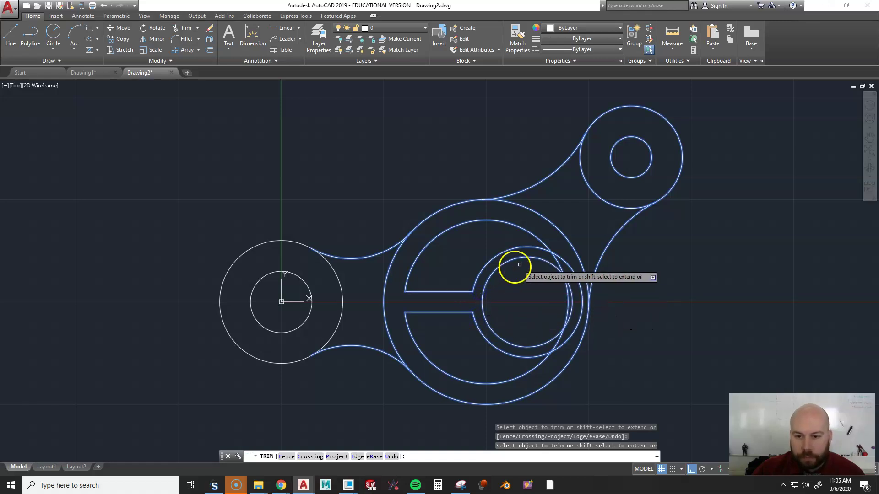
# - Trim away the R27 circle's part outside the R40 circle and the R40 arc inside the R27 circle to close both cutouts
pyautogui.click(556, 258)
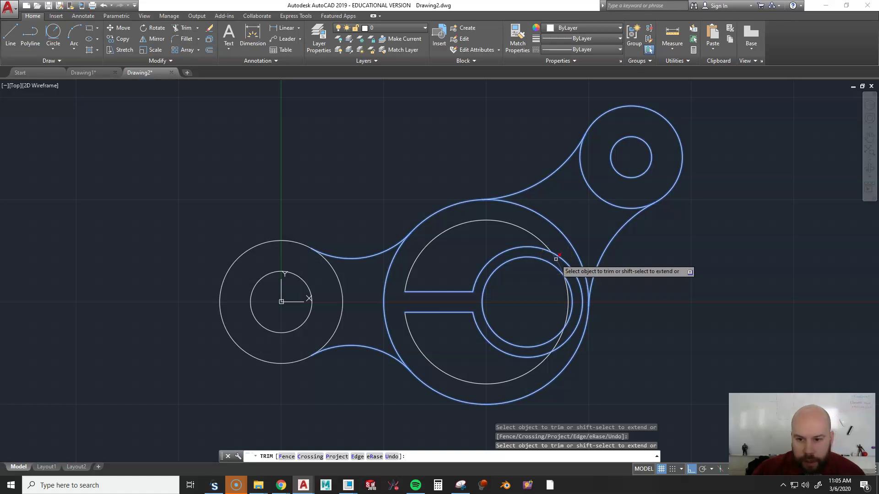
pyautogui.click(563, 258)
pyautogui.click(565, 298)
pyautogui.click(558, 339)
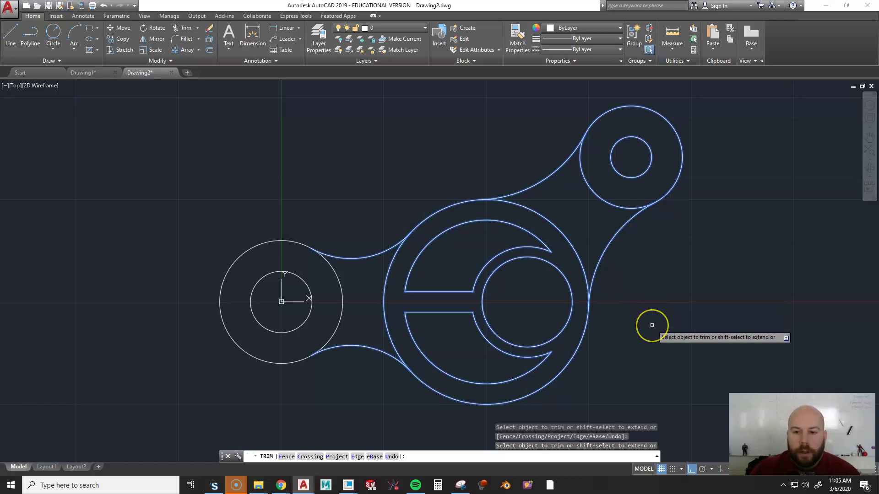
pyautogui.press('Escape')
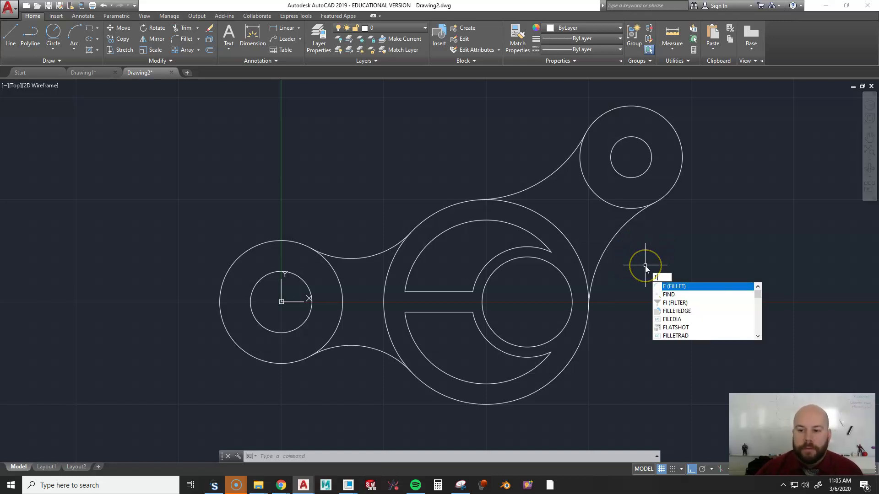
# - Set the fillet radius to 5 and preview the fillet on the upper cutout's pointed tip without applying it
pyautogui.press('Return')
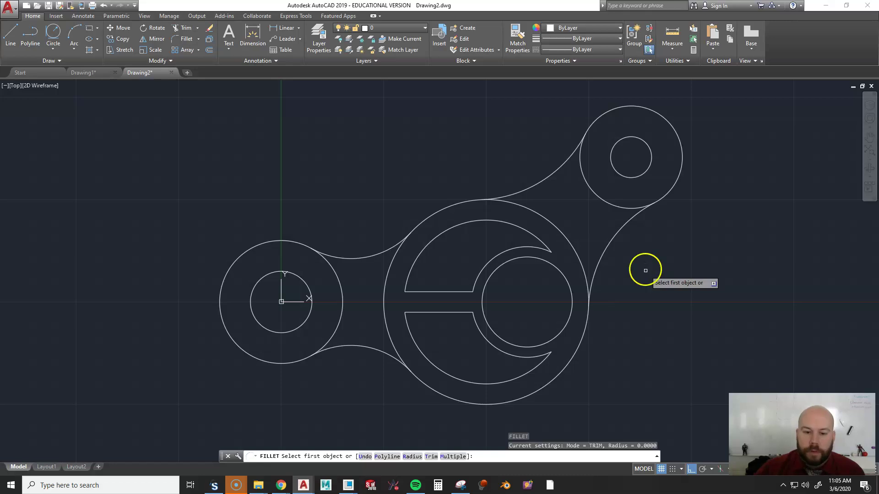
pyautogui.click(407, 457)
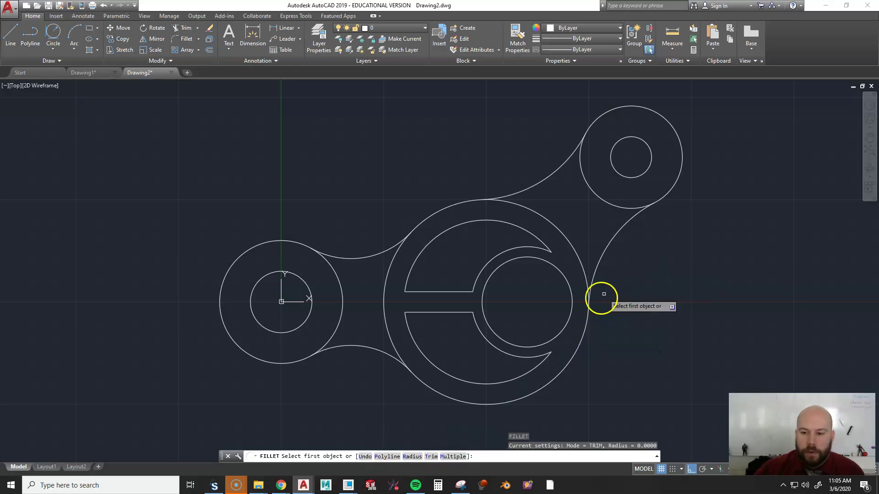
pyautogui.write('r')
pyautogui.press('Return')
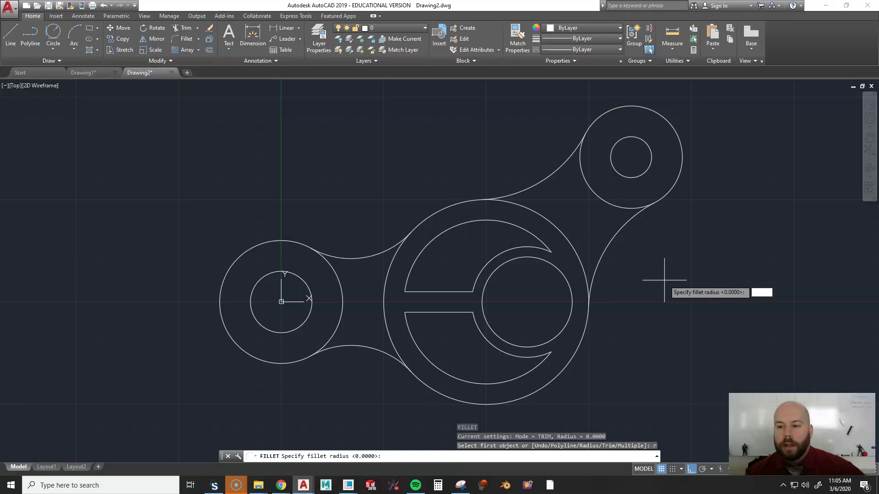
pyautogui.press('Return')
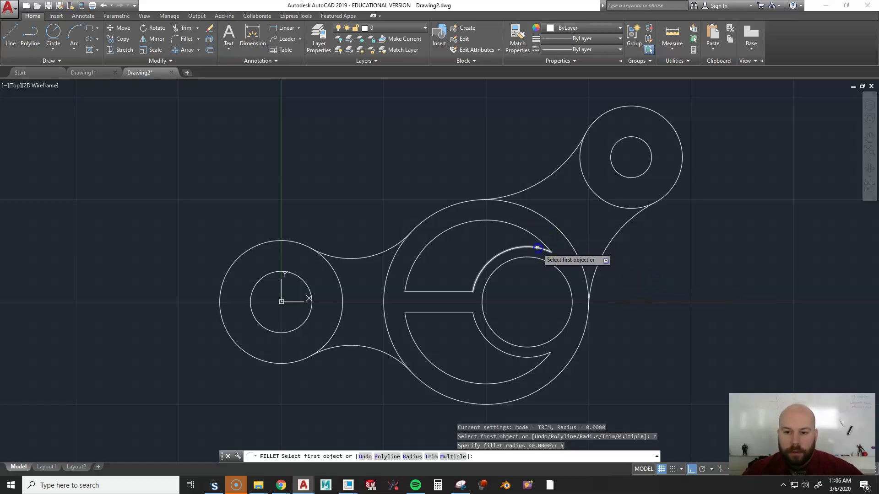
pyautogui.click(537, 248)
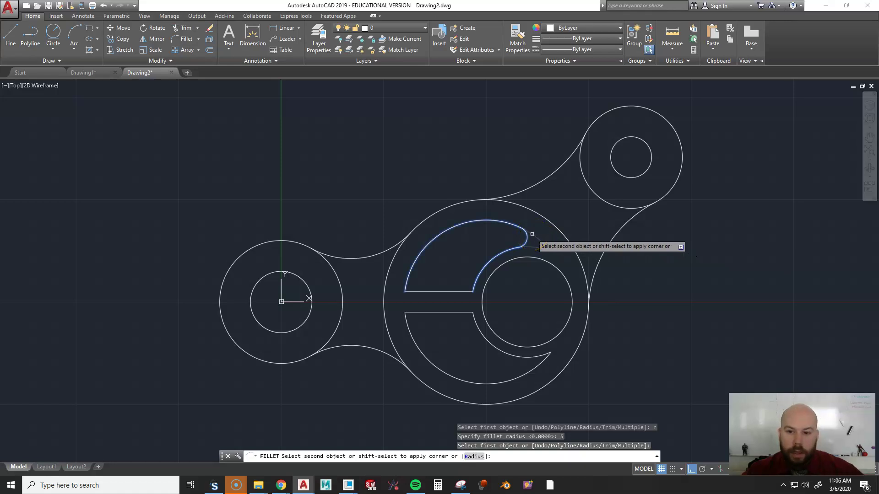
pyautogui.press('Escape')
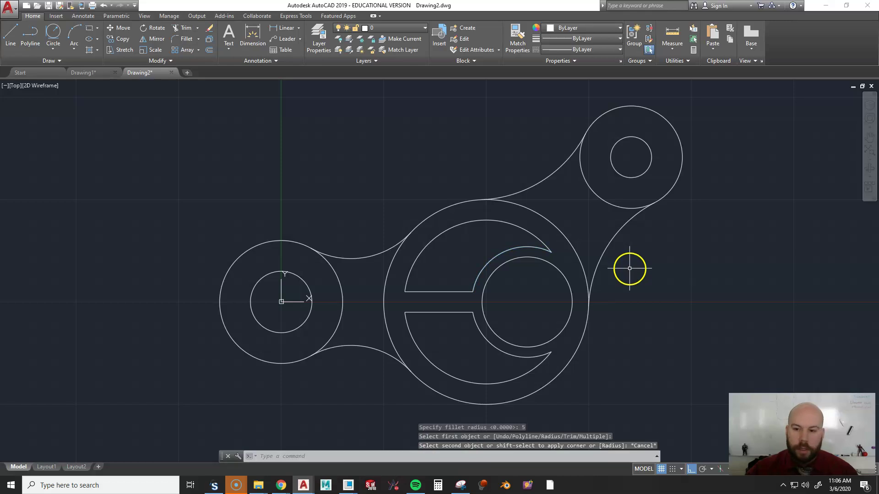
pyautogui.write('f')
pyautogui.press('Return')
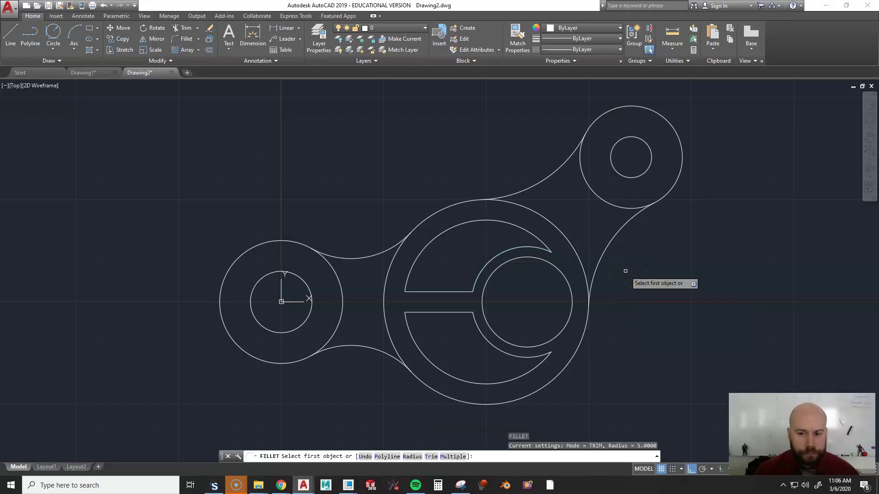
pyautogui.press('Return')
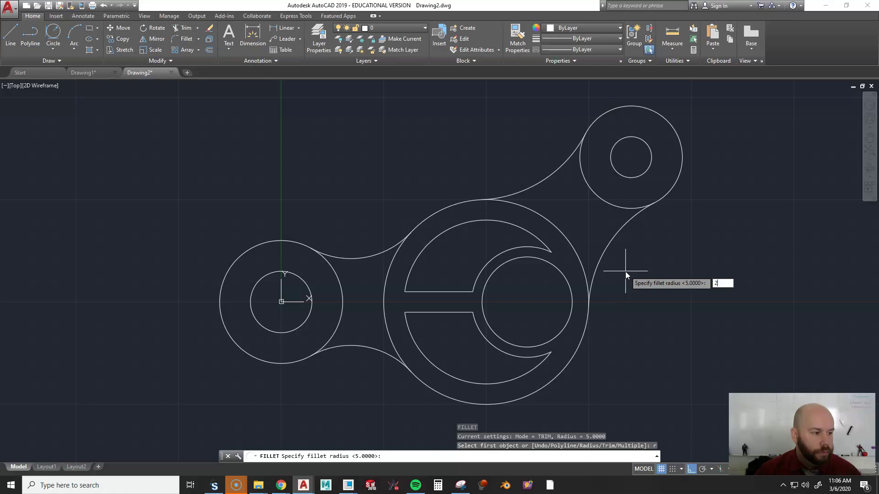
pyautogui.press('Return')
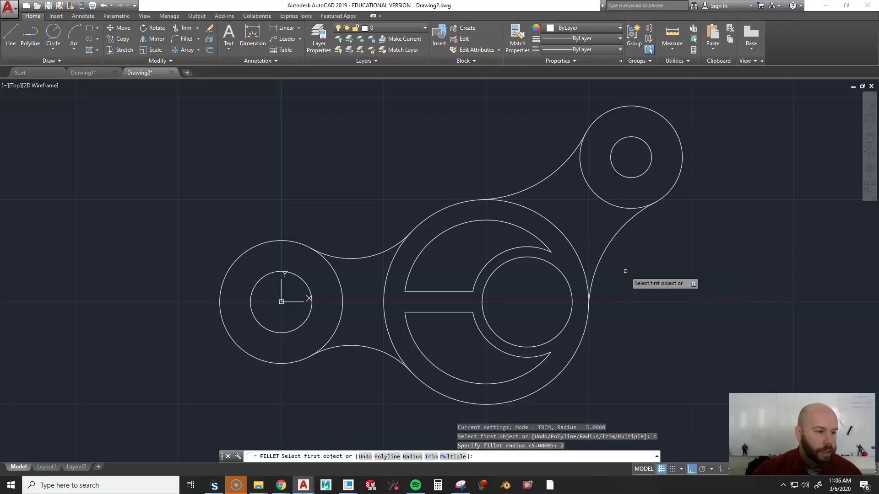
pyautogui.click(539, 248)
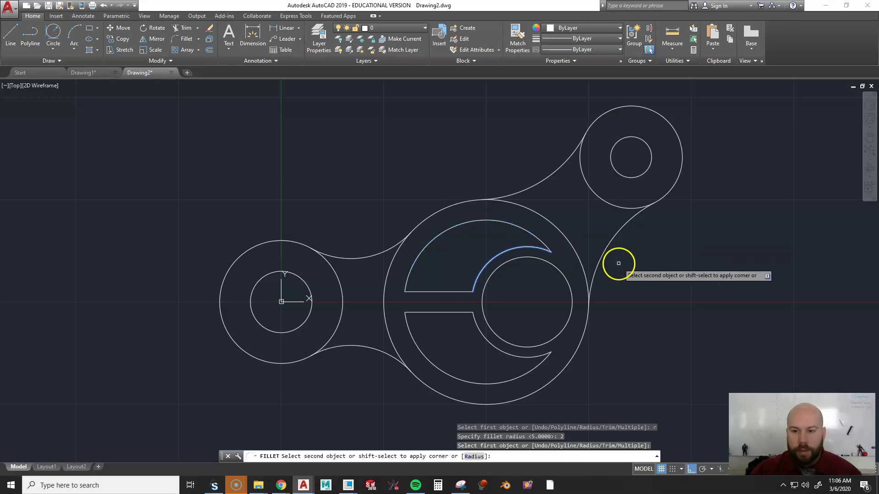
pyautogui.press('Escape')
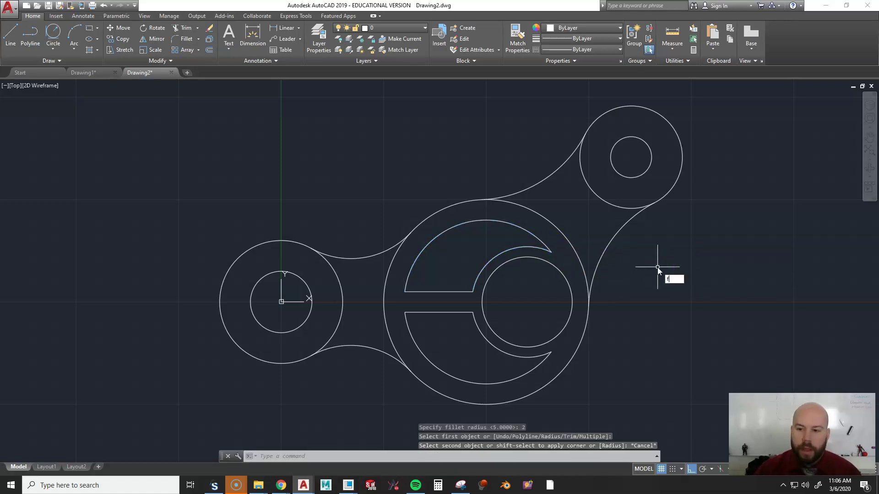
# - Fillet the upper cutout's outer corner, between its straight edge and the R40 arc, with a radius of 2.5
pyautogui.press('Return')
pyautogui.write('r')
pyautogui.press('Return')
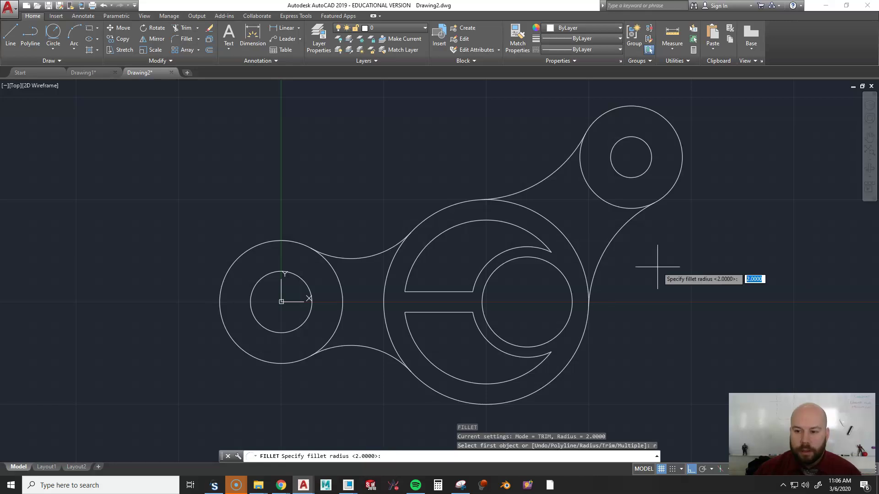
pyautogui.write('2.5')
pyautogui.press('Return')
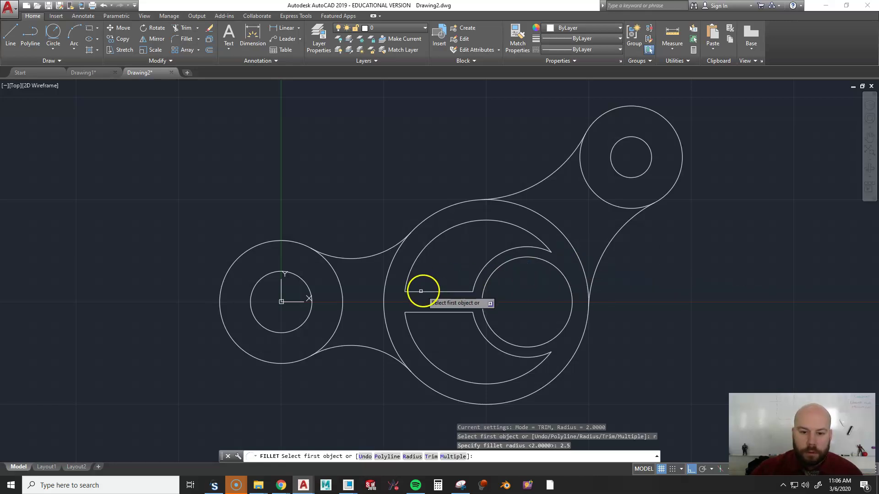
pyautogui.click(415, 292)
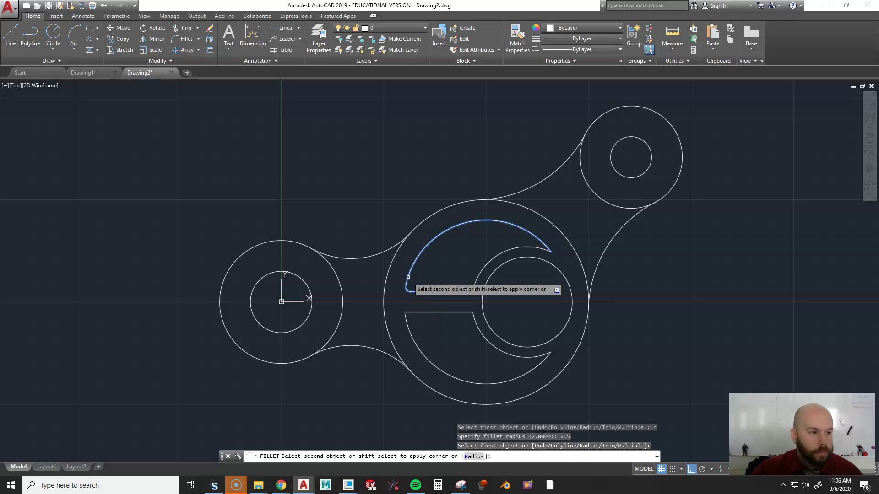
pyautogui.click(407, 277)
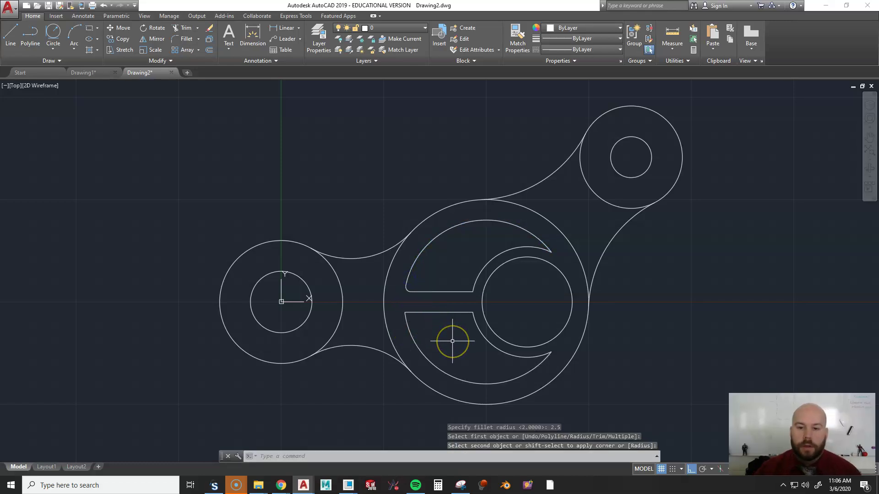
# - Fillet all three corners of the lower cutout at radius 2.5, using the Fillet command's Multiple option
pyautogui.write('f')
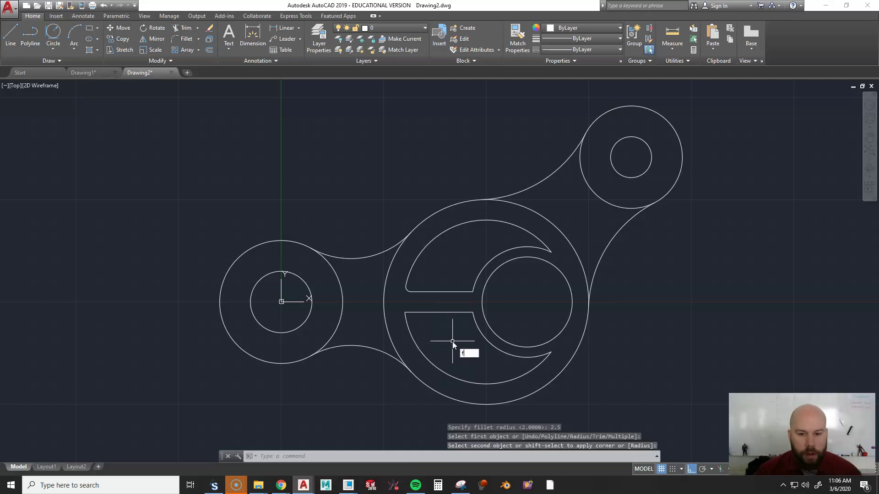
pyautogui.press('Return')
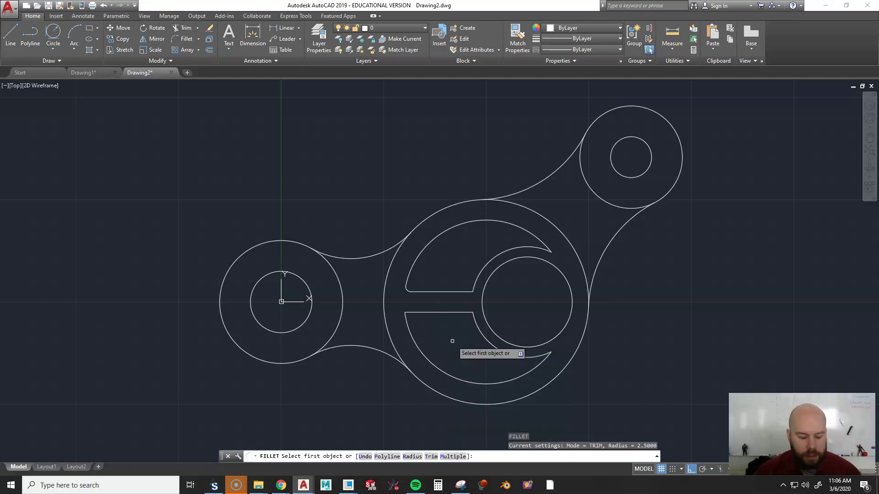
pyautogui.click(446, 457)
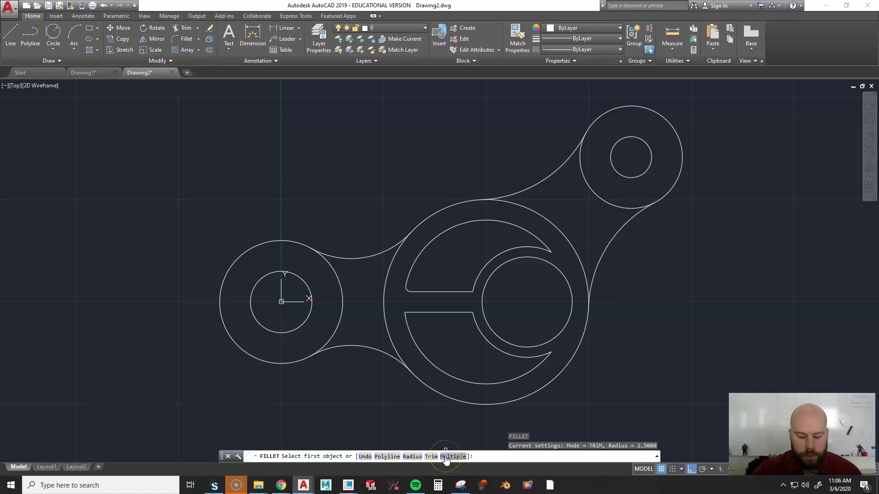
pyautogui.click(453, 406)
pyautogui.write('m')
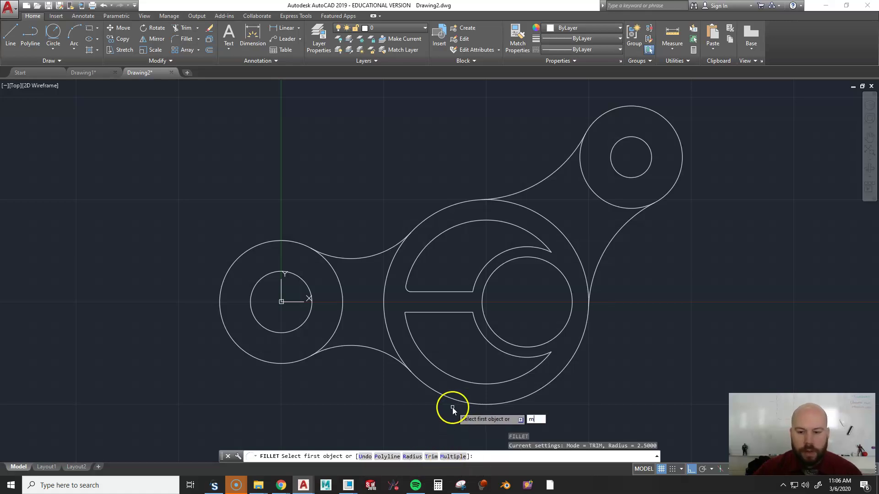
pyautogui.press('Return')
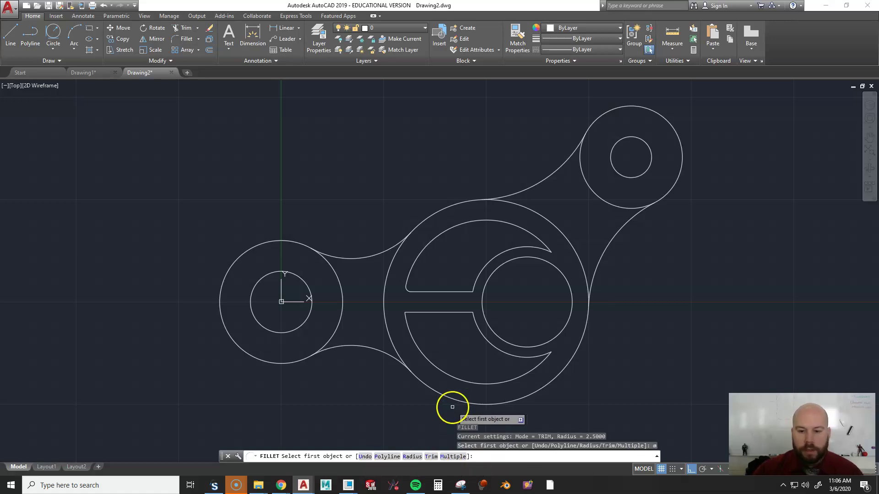
pyautogui.click(406, 323)
pyautogui.click(426, 313)
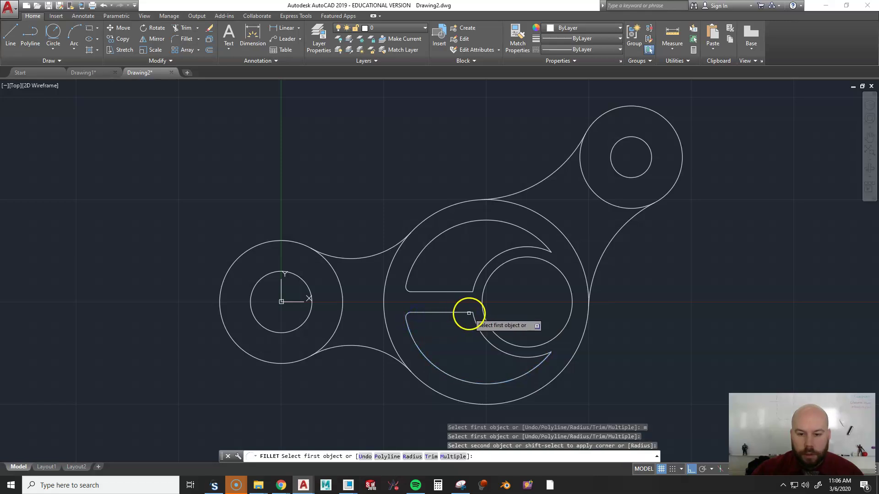
pyautogui.click(468, 313)
pyautogui.click(506, 355)
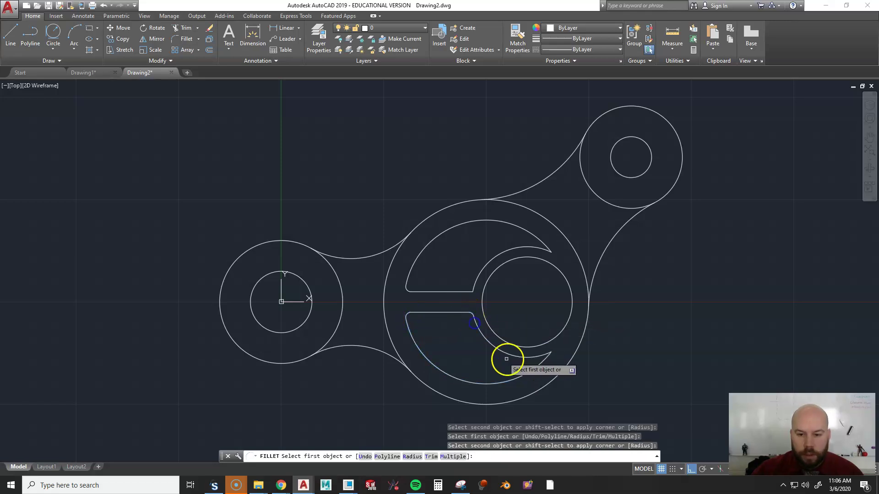
pyautogui.click(529, 357)
pyautogui.click(530, 376)
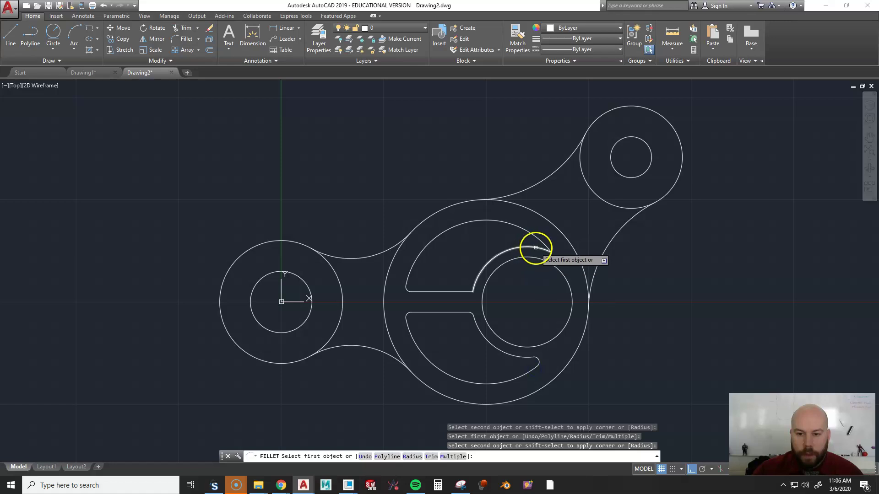
# - Fillet the upper cutout's pointed tip and its inner corner beside the R22 circle at radius 2.5
pyautogui.click(536, 248)
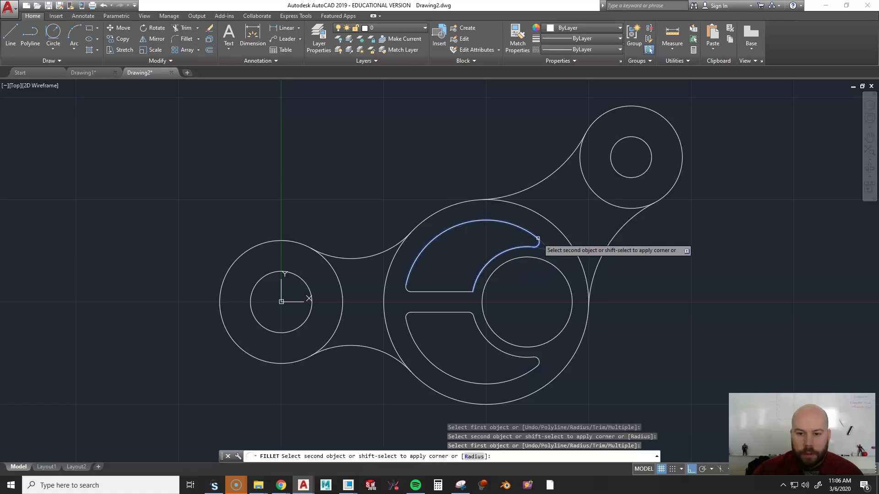
pyautogui.click(537, 239)
pyautogui.click(461, 292)
pyautogui.click(477, 282)
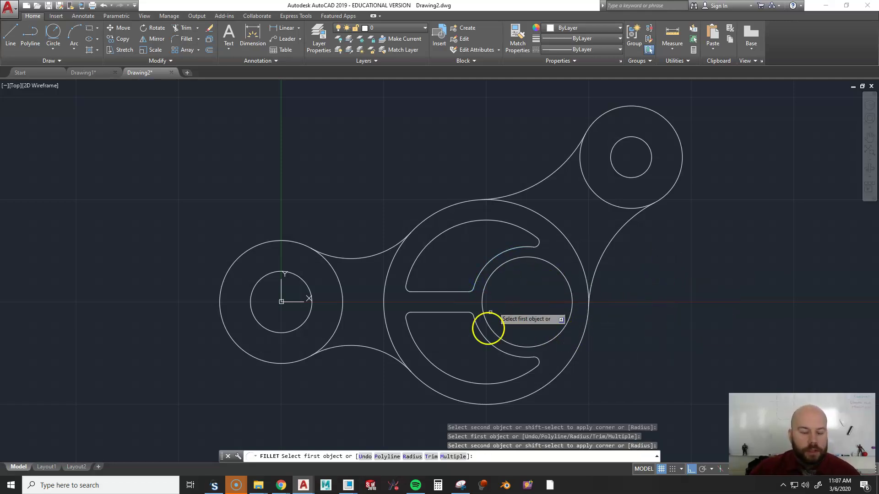
pyautogui.press('Escape')
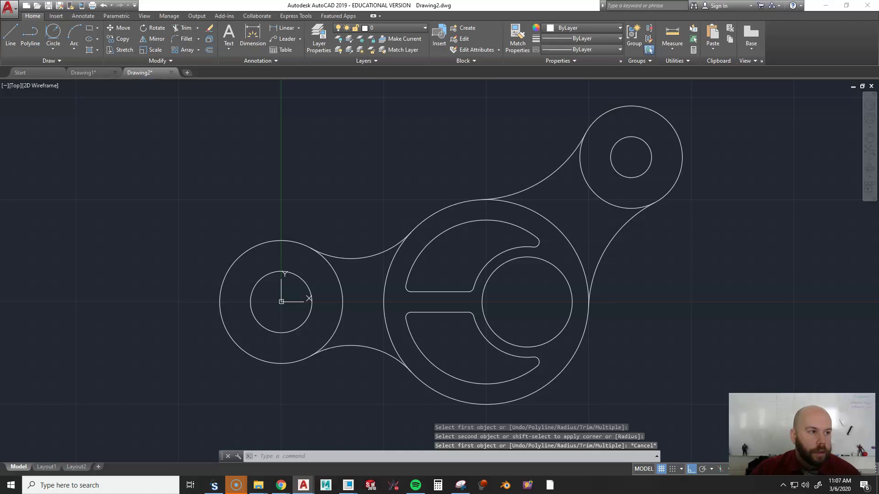
# - Examine the small R4 hole pattern in the Snipping Tool reference image, move the image aside, and return to AutoCAD
pyautogui.hotkey('alt', 'Tab')
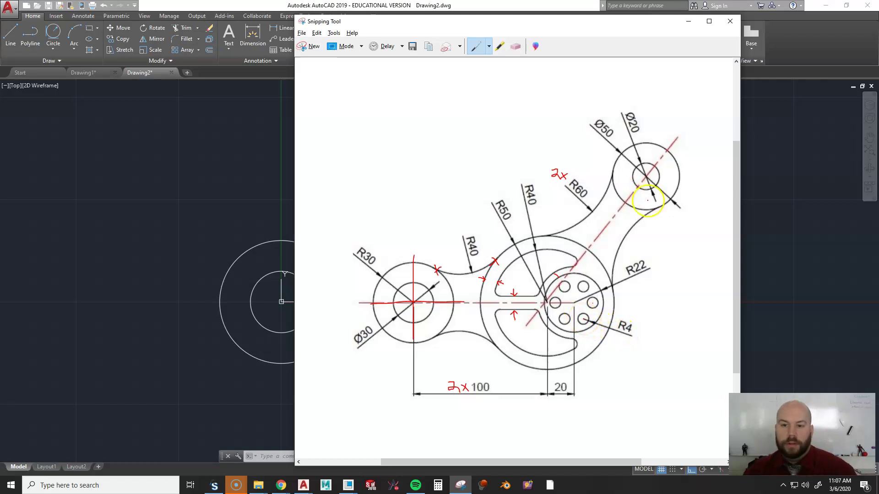
pyautogui.moveTo(601, 21)
pyautogui.mouseDown()
pyautogui.moveTo(400, 66)
pyautogui.moveTo(0, 87)
pyautogui.mouseUp()
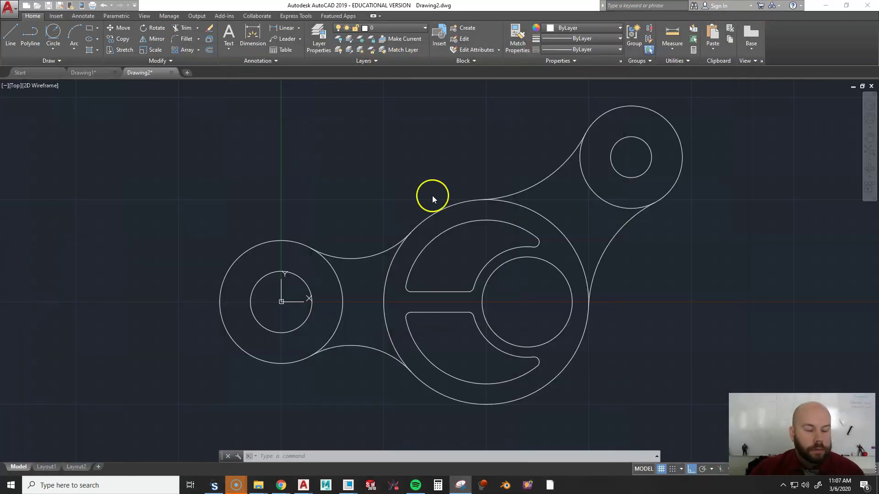
pyautogui.click(667, 337)
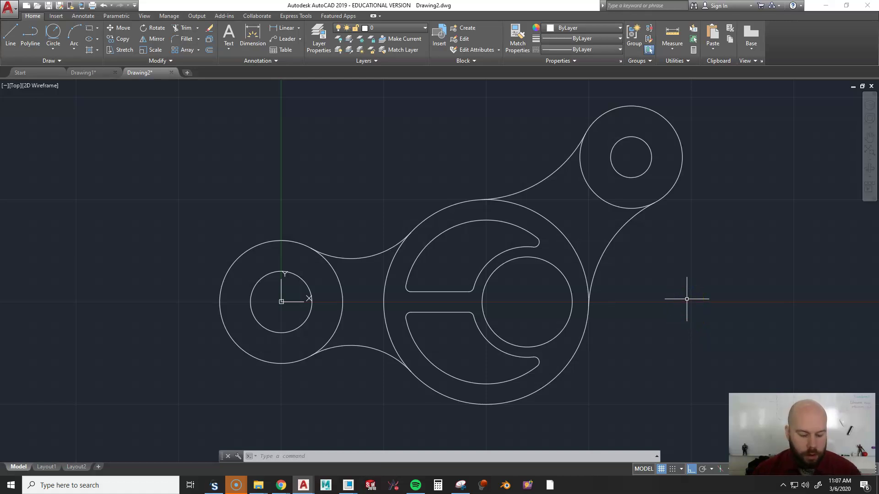
# - Draw a horizontal 13 mm line from the R22 circle's centre toward the right
pyautogui.write('l')
pyautogui.press('Return')
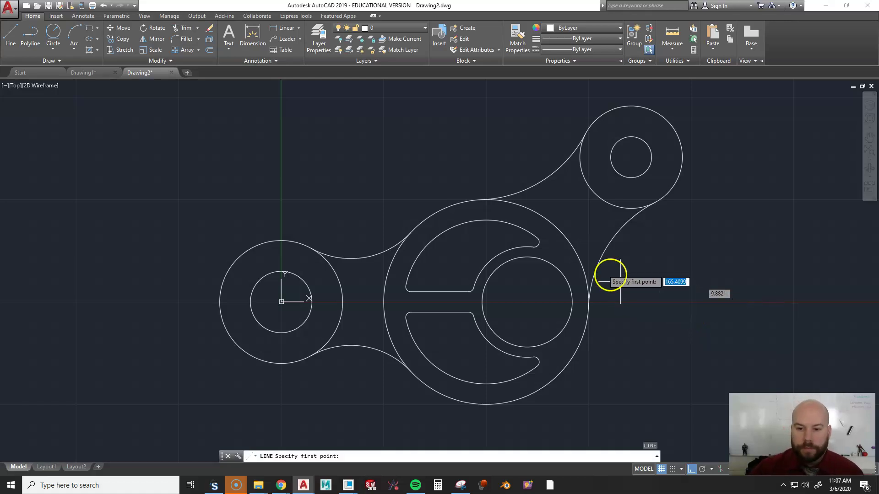
pyautogui.click(528, 302)
pyautogui.press('BackSpace')
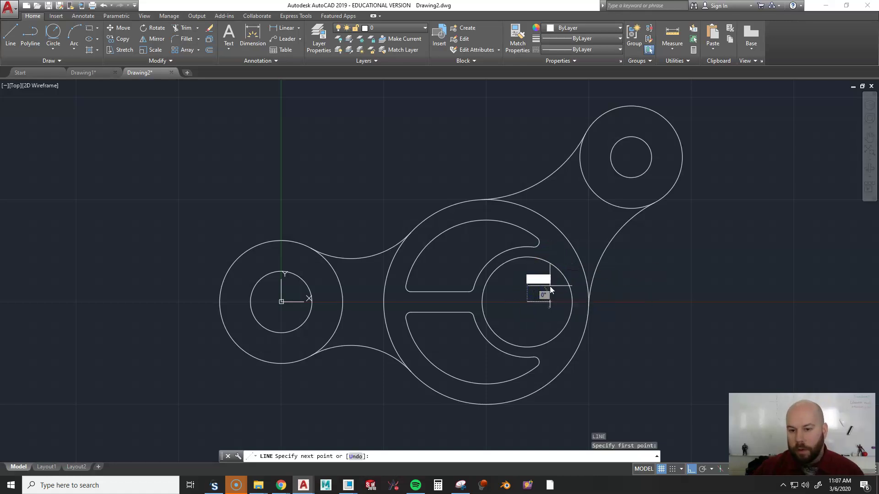
pyautogui.write('13')
pyautogui.press('Return')
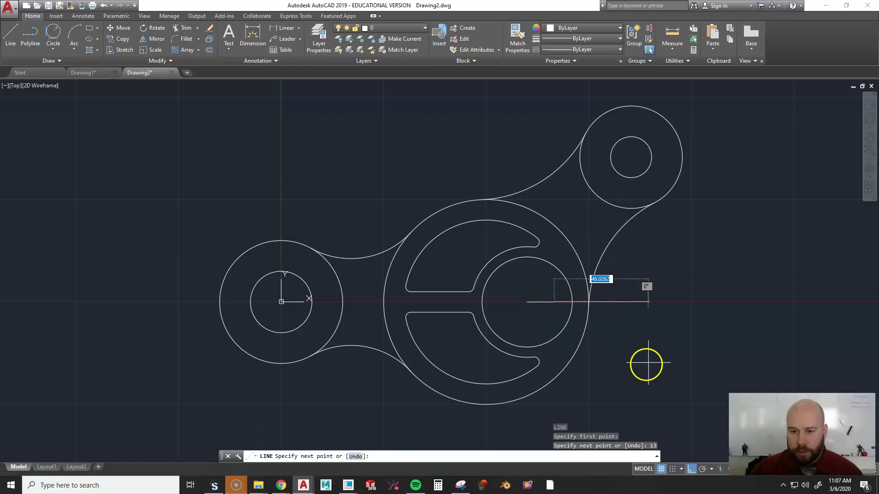
pyautogui.press('Escape')
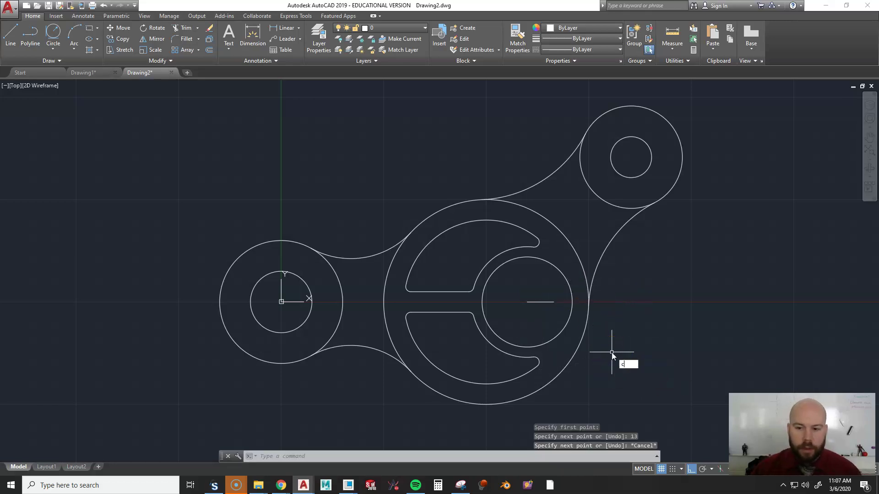
# - Draw an R4 circle at the 13 mm line's outer end, and undo both the circle and the line
pyautogui.press('Return')
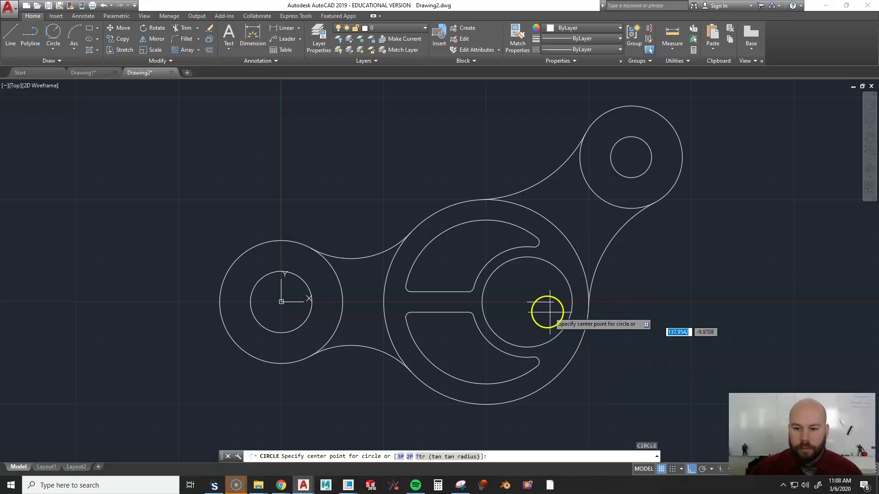
pyautogui.click(553, 302)
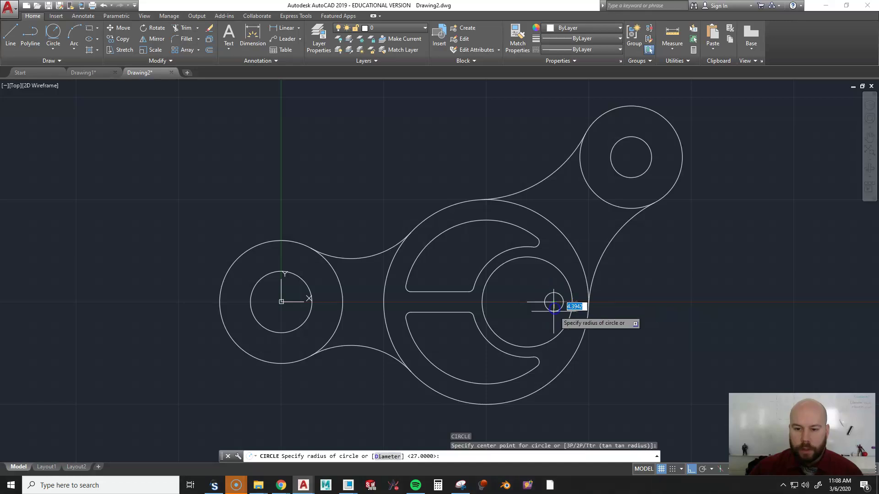
pyautogui.write('4')
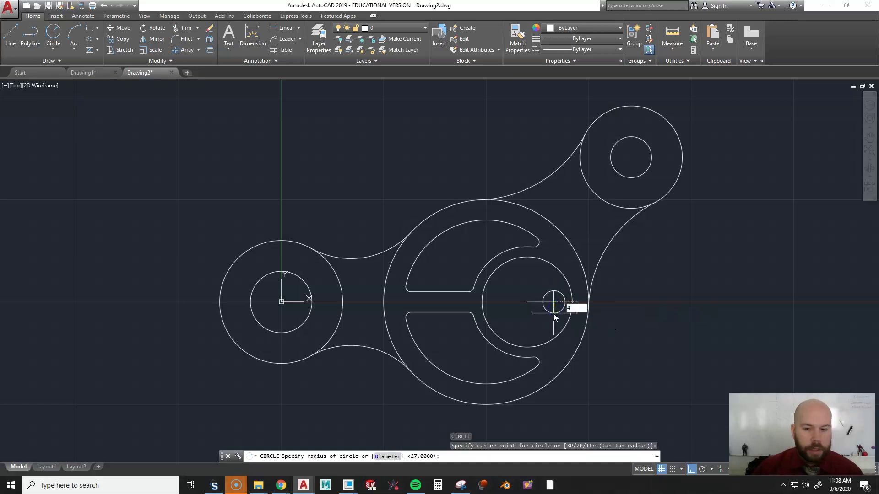
pyautogui.press('Return')
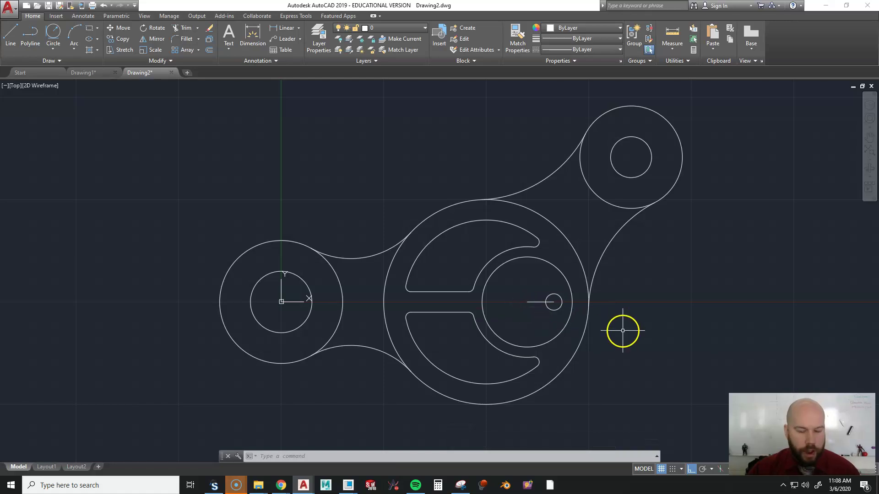
pyautogui.hotkey('ctrl', 'z')
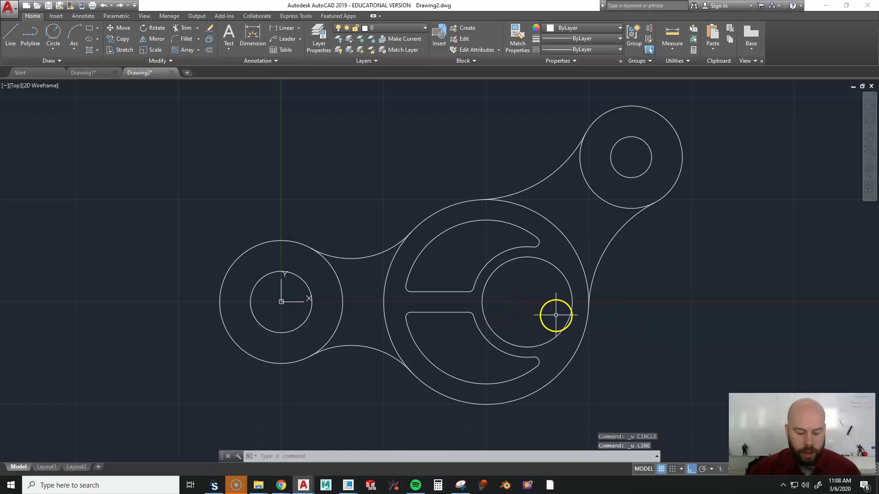
# - Draw a horizontal 14 mm line from the R22 circle's centre toward the right
pyautogui.press('l')
pyautogui.press('Return')
pyautogui.click(527, 302)
pyautogui.write('14')
pyautogui.press('Return')
pyautogui.press('Escape')
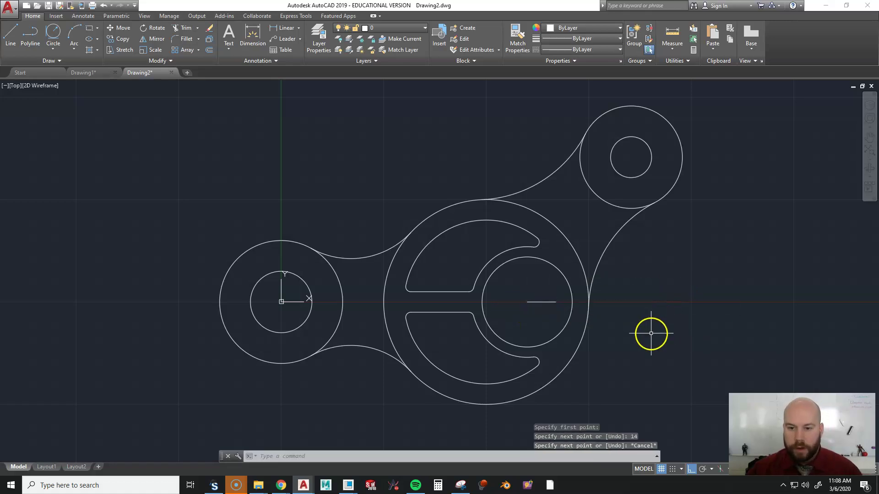
# - Draw an R4 circle at the outer end of the 14 mm line, and delete the line
pyautogui.write('c')
pyautogui.press('Return')
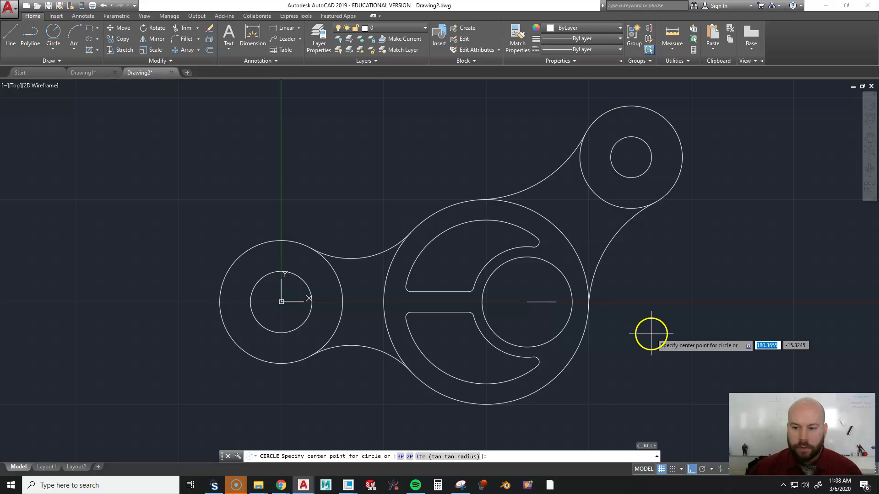
pyautogui.click(556, 302)
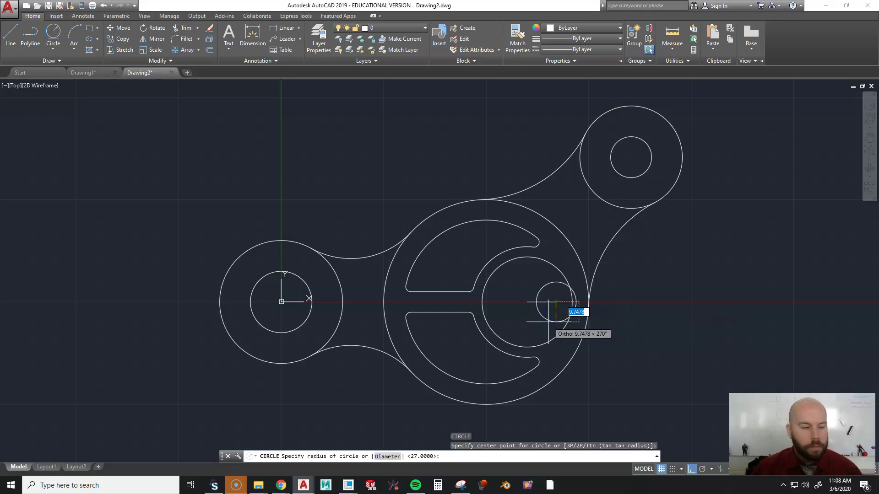
pyautogui.write('4')
pyautogui.press('Return')
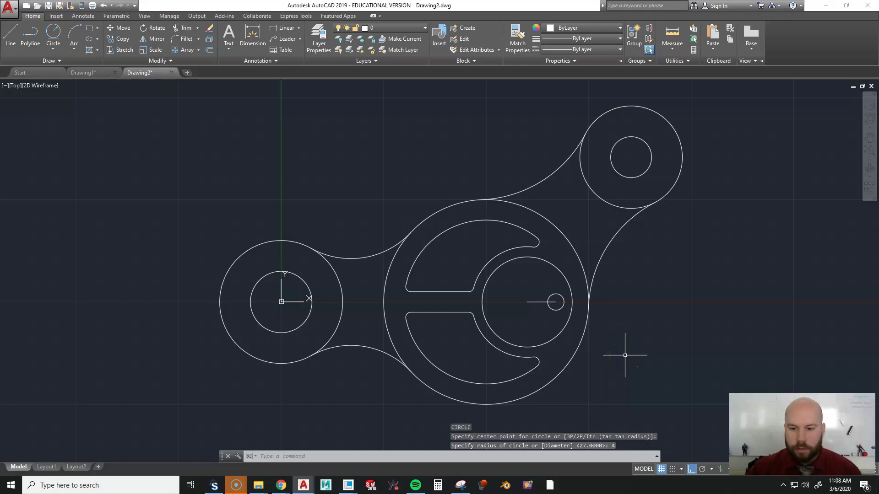
pyautogui.press('Escape')
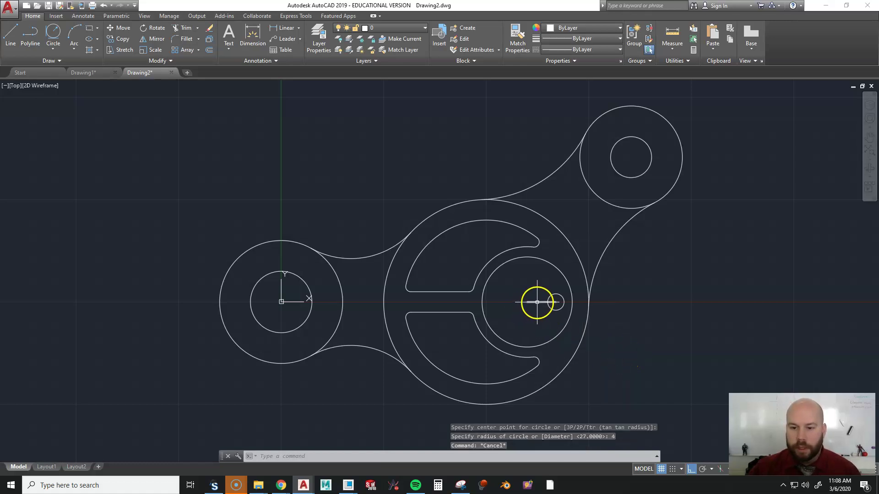
pyautogui.click(537, 302)
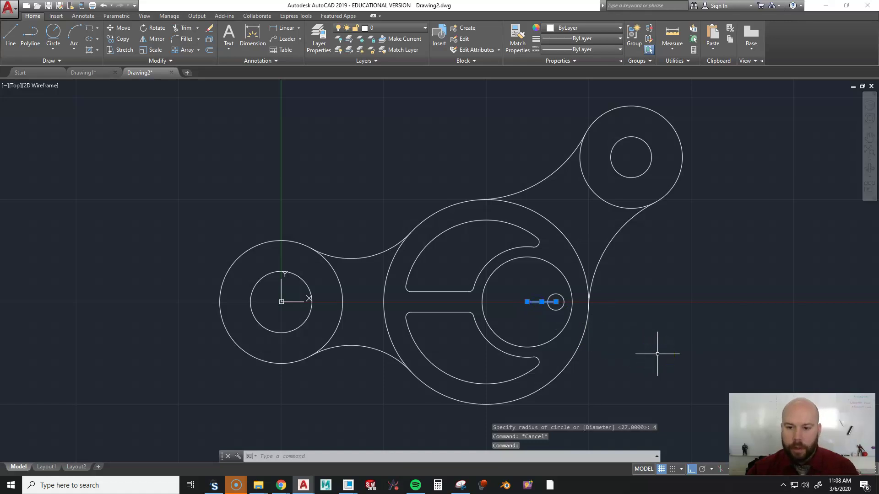
pyautogui.press('Delete')
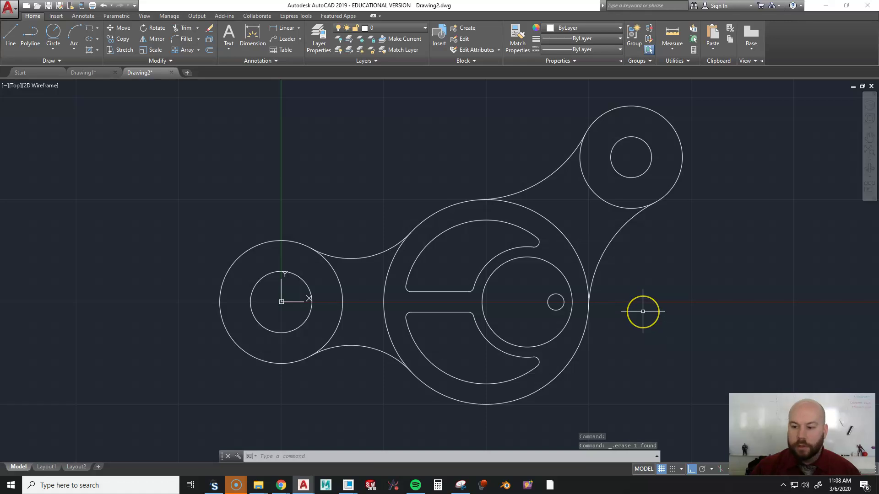
# - Create a polar array of the R4 circle around the R22 circle's centre
pyautogui.write('arrar')
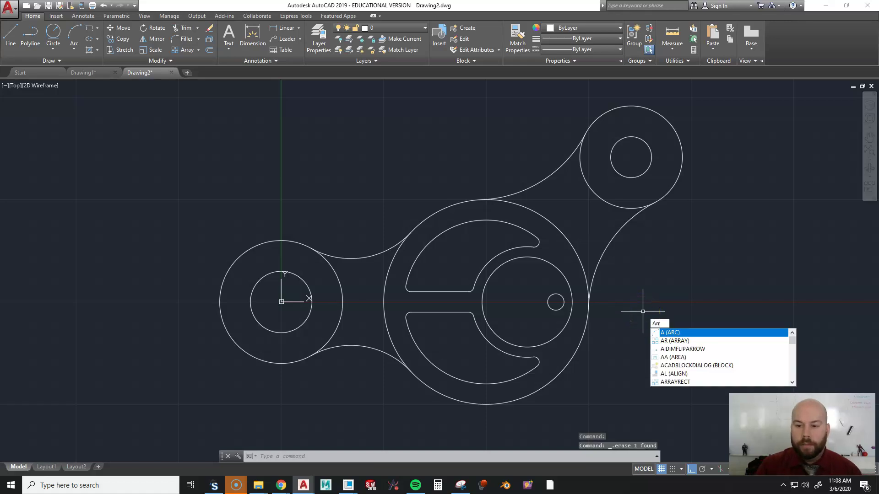
pyautogui.write('y')
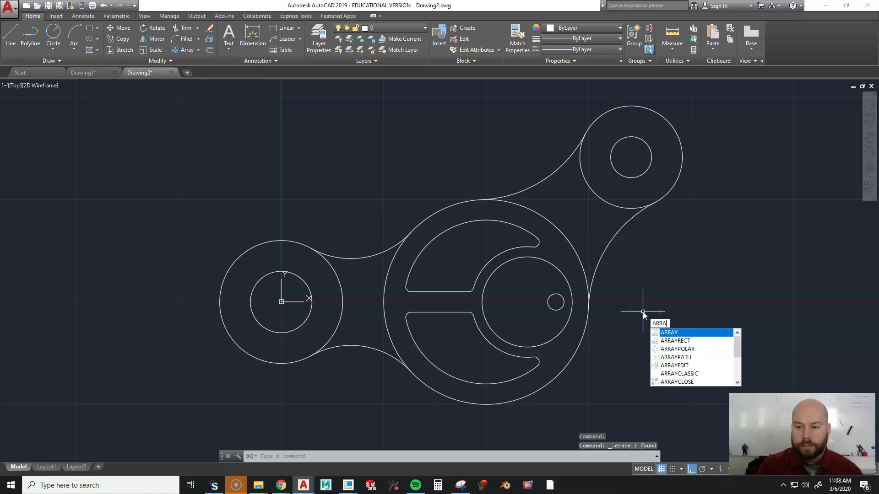
pyautogui.press('Return')
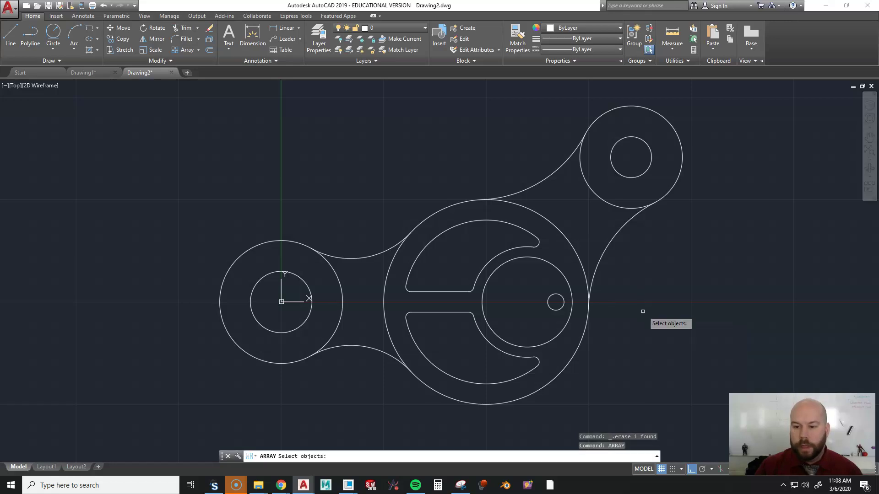
pyautogui.click(556, 300)
pyautogui.press('Return')
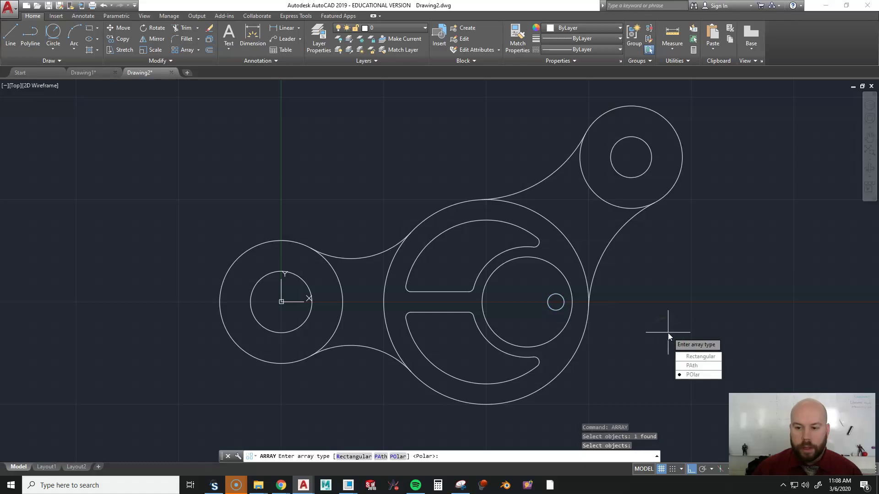
pyautogui.click(691, 375)
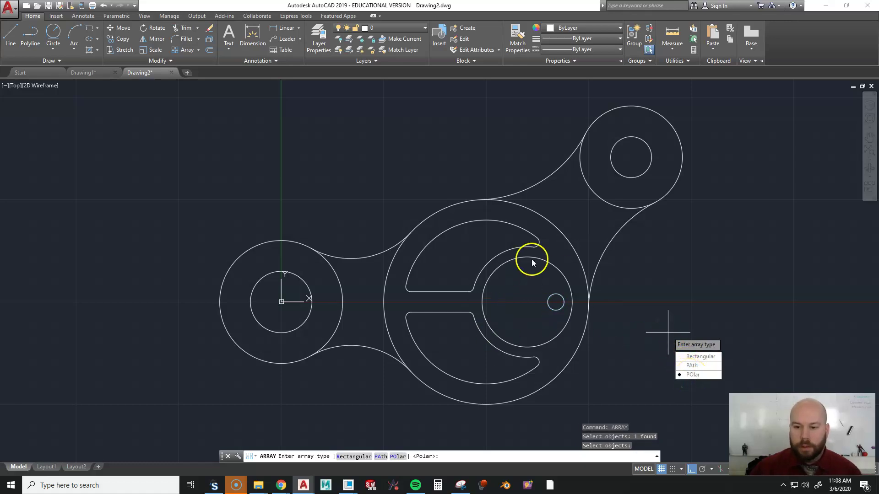
pyautogui.click(693, 375)
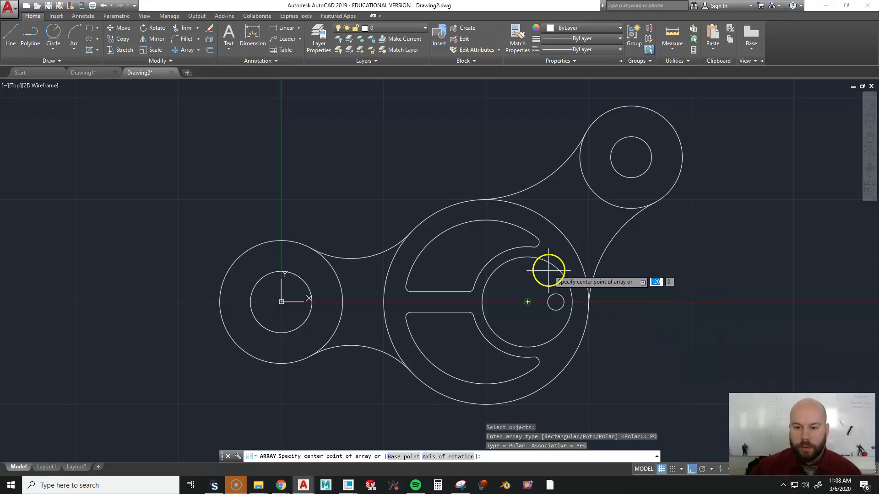
pyautogui.click(535, 293)
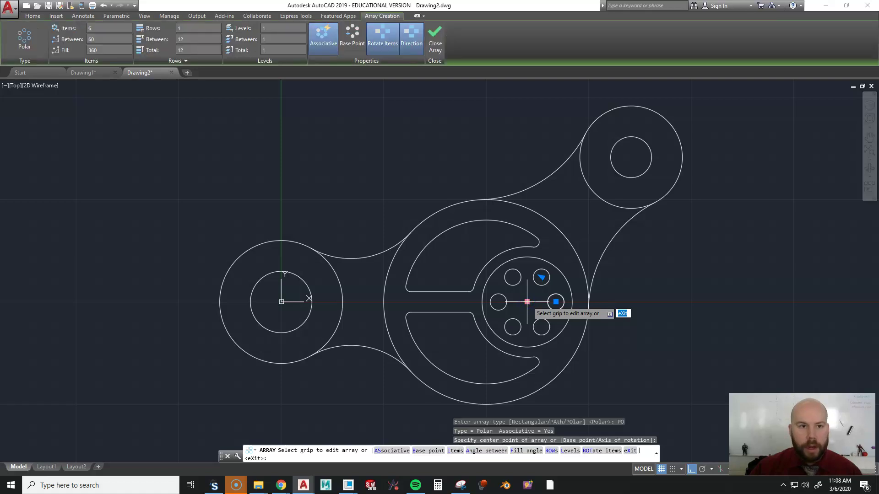
# - Try the polar array with 10 items and with 4 items
pyautogui.click(98, 30)
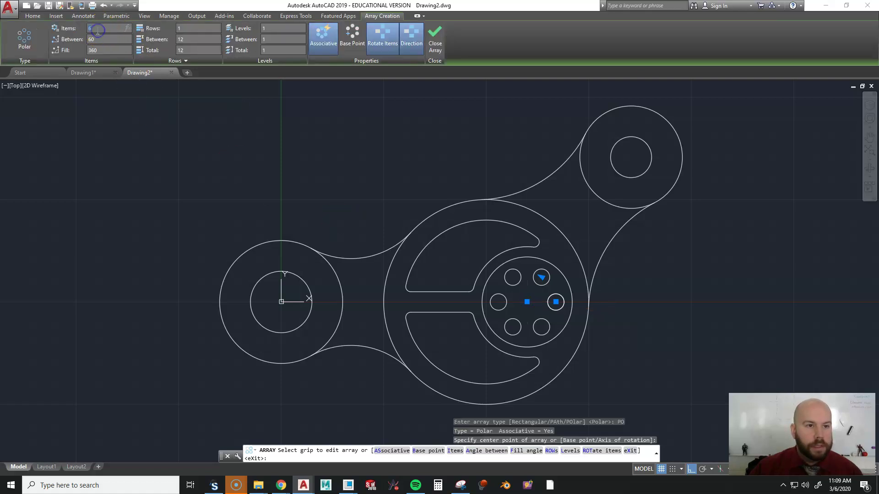
pyautogui.doubleClick(84, 30)
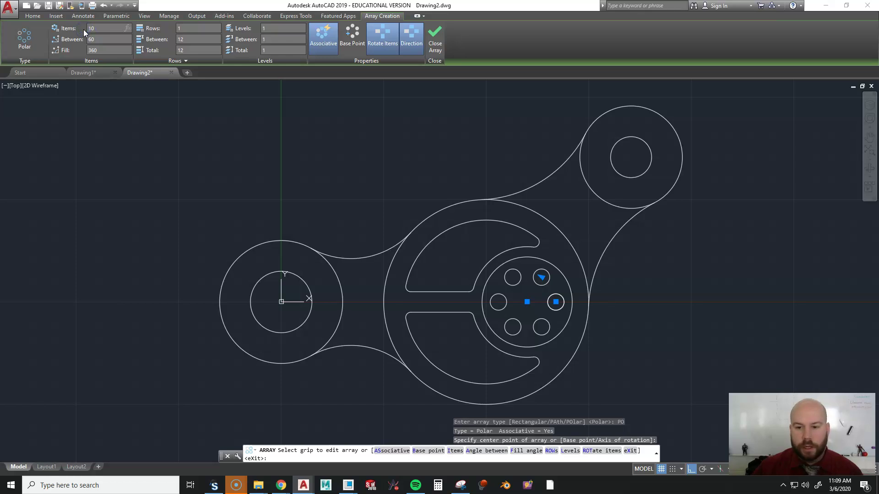
pyautogui.write('10')
pyautogui.press('Return')
pyautogui.click(94, 30)
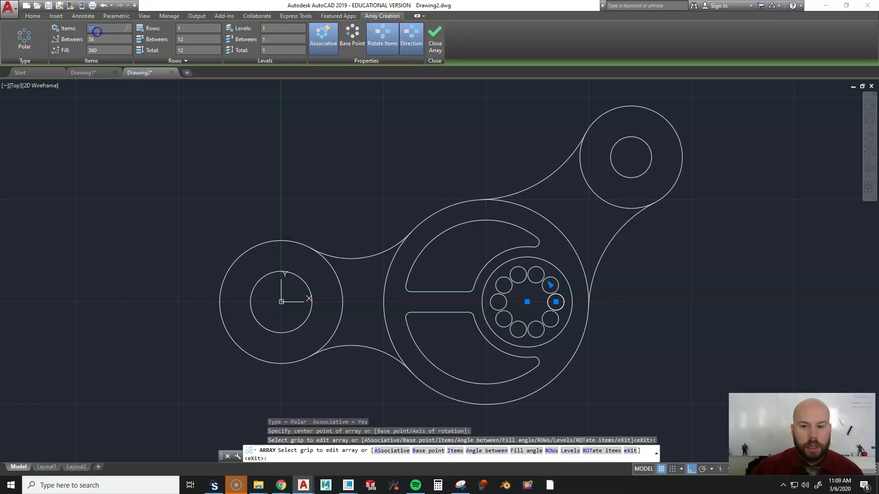
pyautogui.write('4')
pyautogui.press('Return')
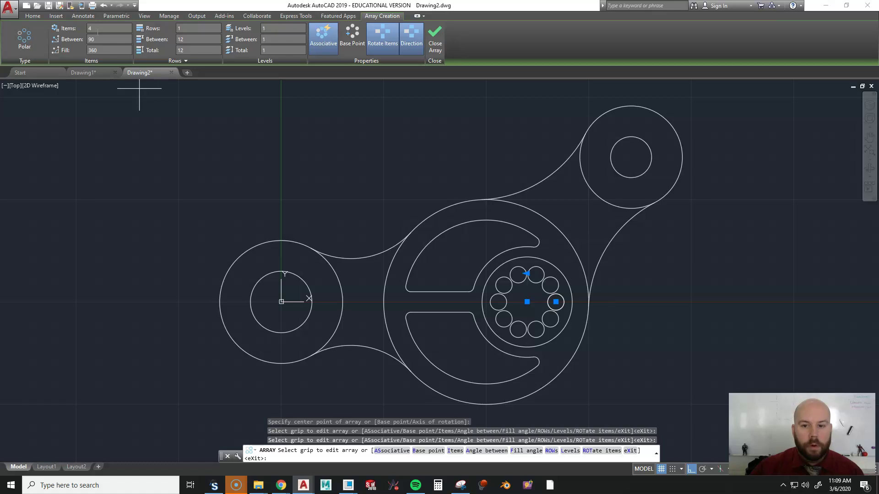
# - Set the polar array of R4 holes to 6 items and finish the array
pyautogui.click(97, 30)
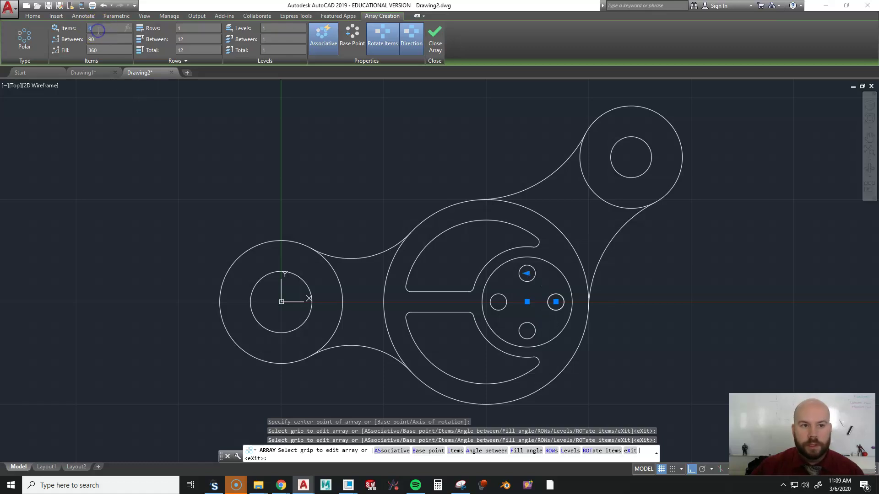
pyautogui.write('6')
pyautogui.press('Return')
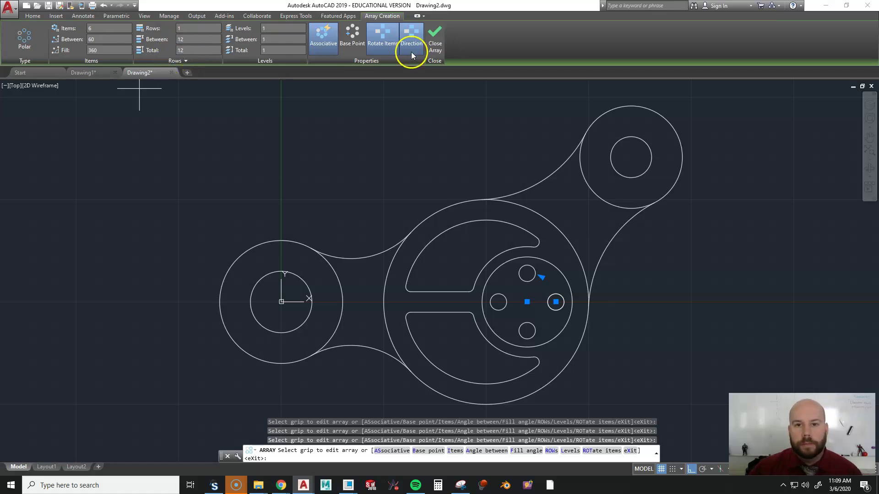
pyautogui.click(107, 28)
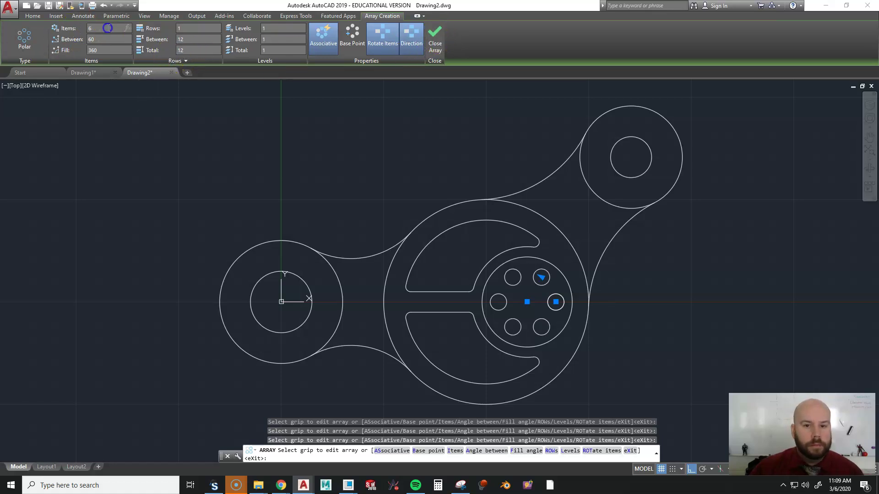
pyautogui.click(435, 39)
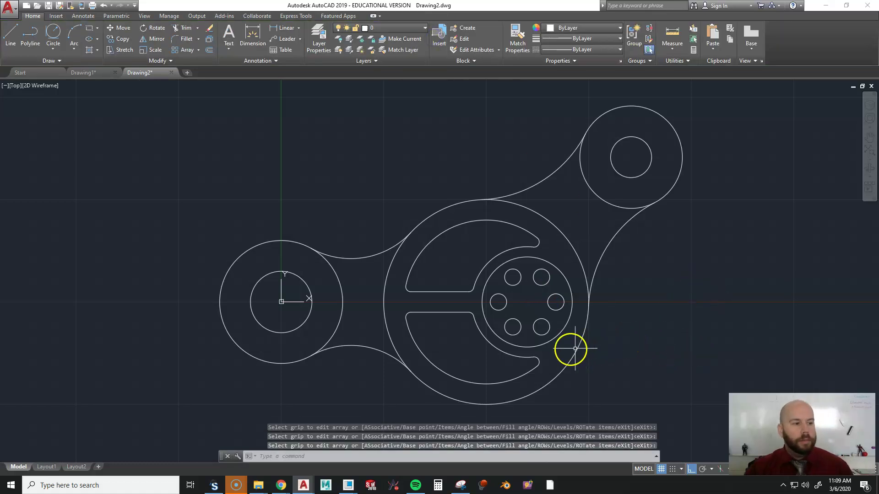
pyautogui.press('Escape')
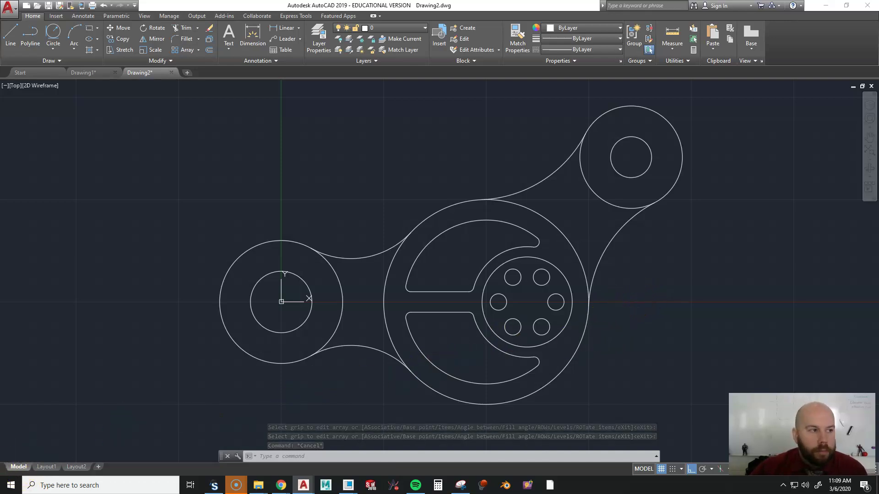
# - Switch to the Snipping Tool to check the drawing against the reference image, and move the image aside
pyautogui.click(461, 485)
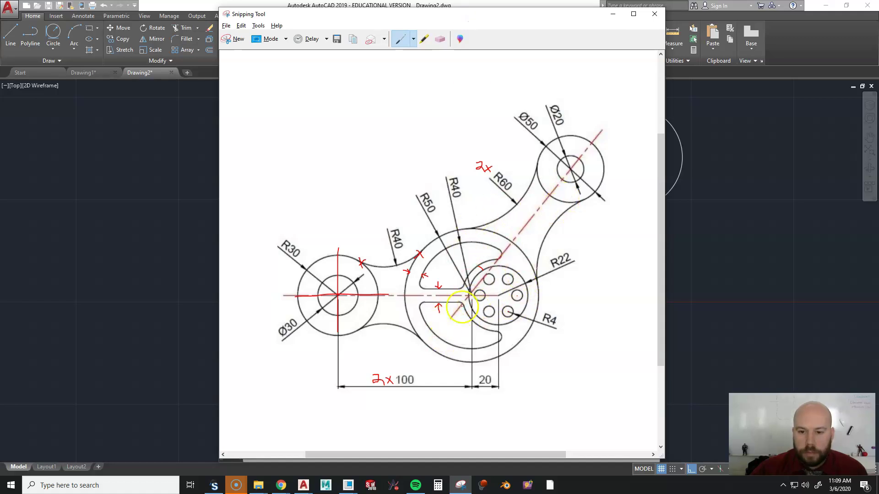
pyautogui.moveTo(471, 15); pyautogui.dragTo(0, 28)
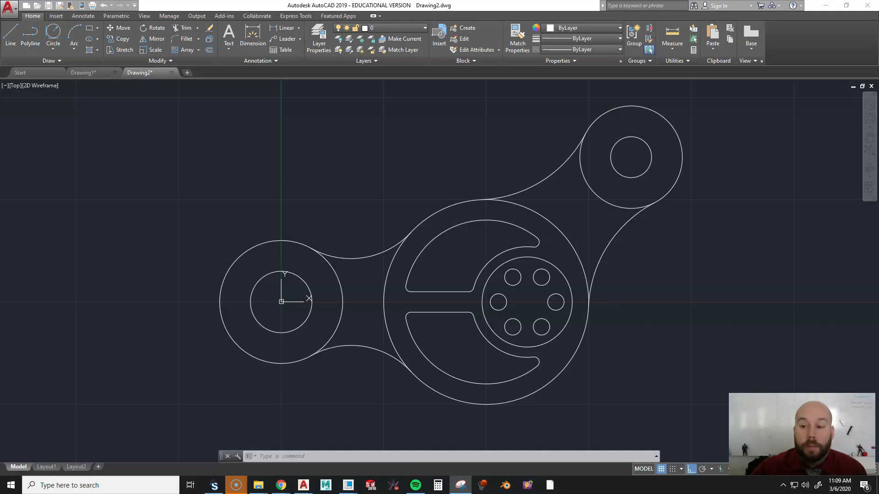